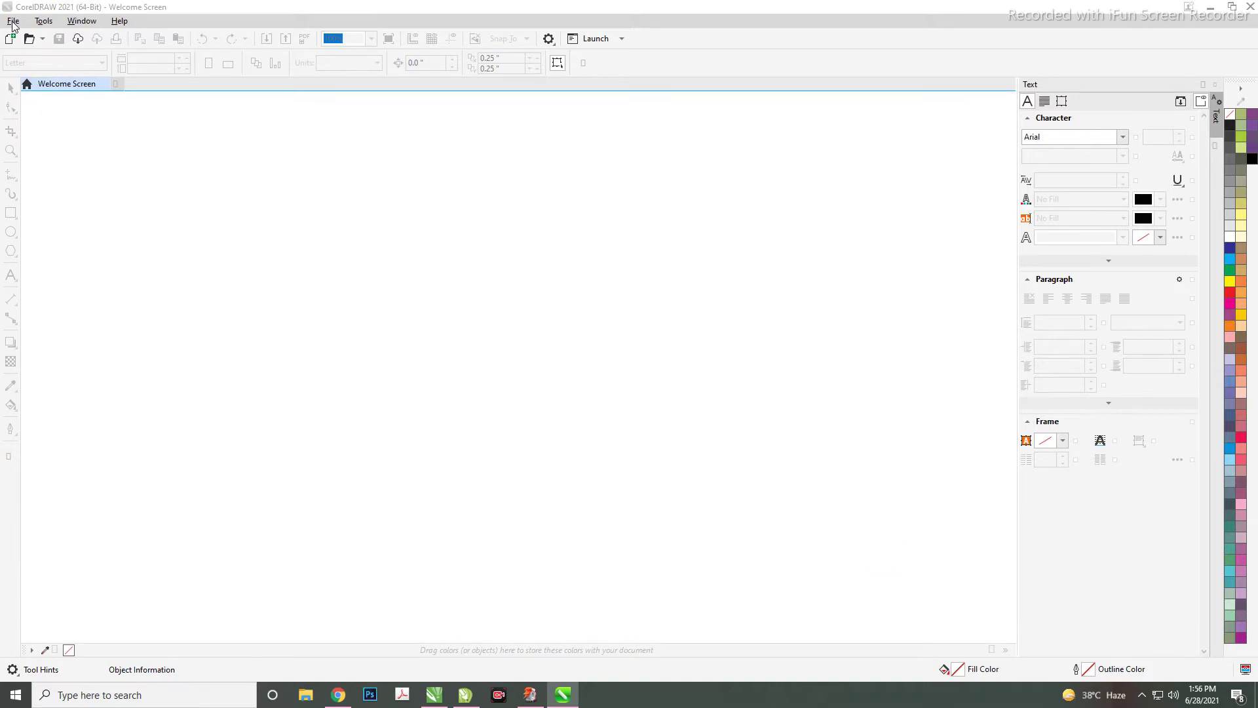
Create a new blank Letter-size document with the default settings.
{"action": "left_click", "coordinate": [13, 22]}
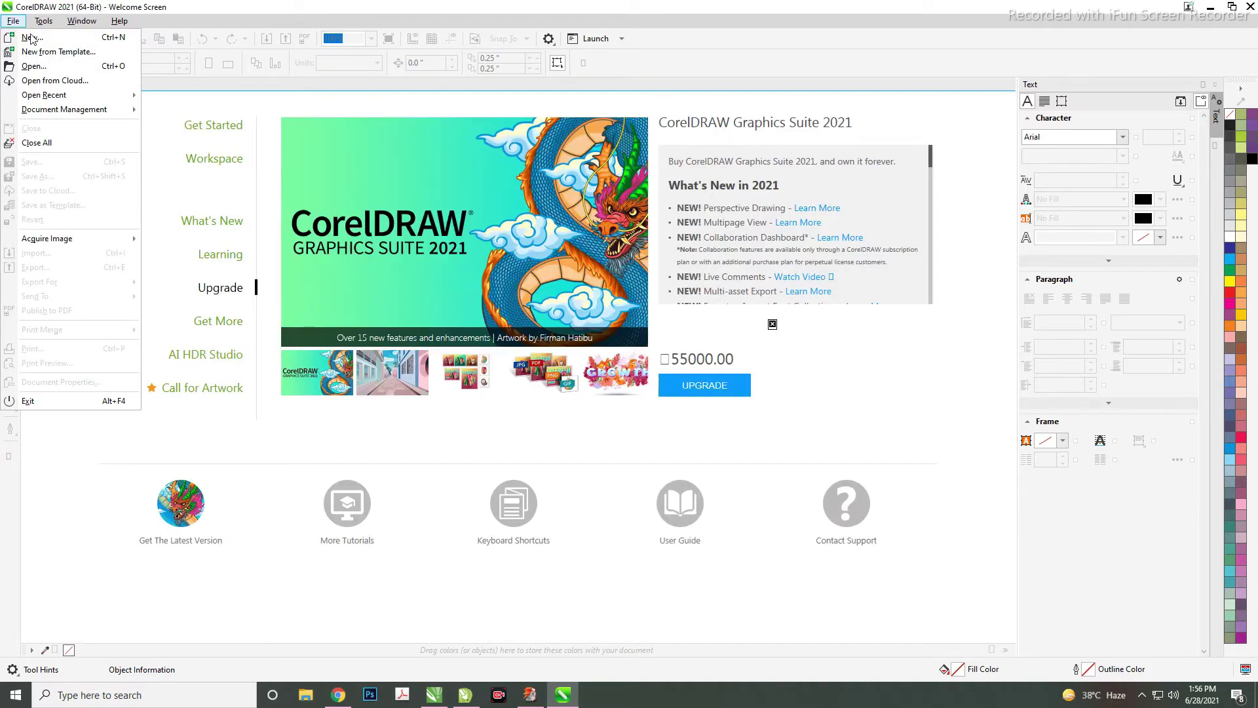
{"action": "left_click", "coordinate": [31, 38]}
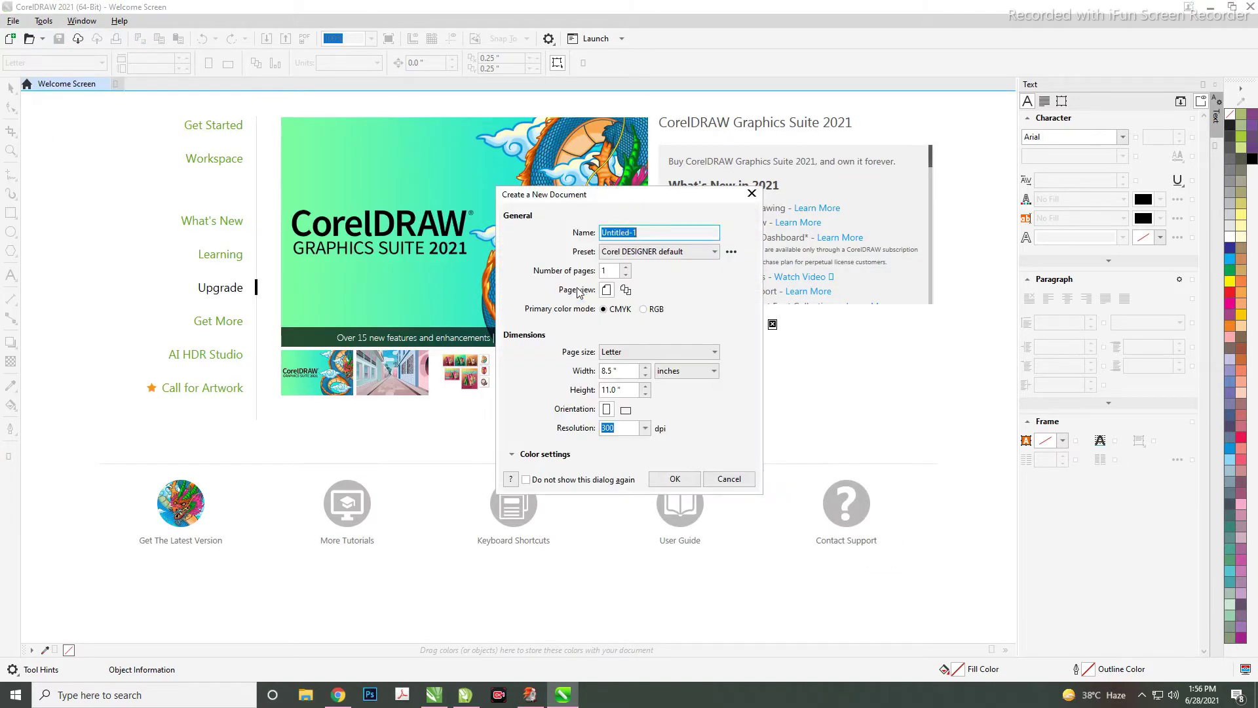
{"action": "left_click", "coordinate": [683, 477]}
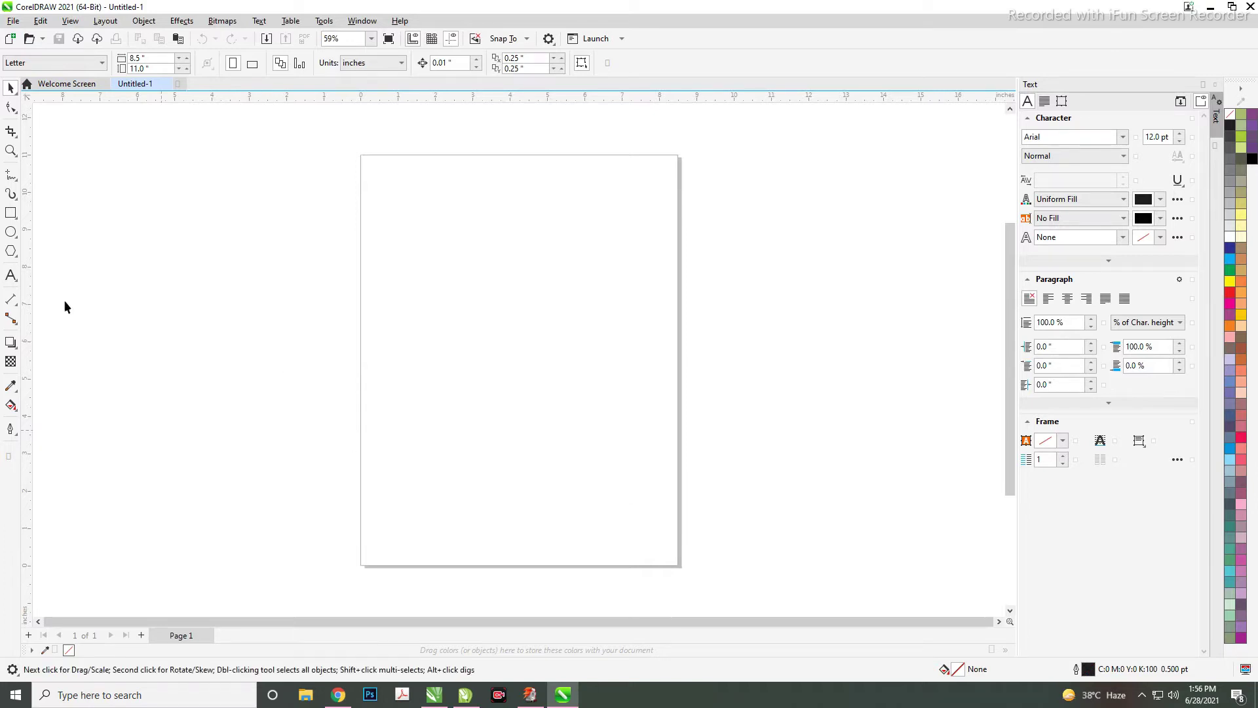
Switch the document units to millimetres and set the page size to 87 × 55 mm.
{"action": "left_click", "coordinate": [354, 64]}
{"action": "left_click", "coordinate": [363, 92]}
{"action": "left_click", "coordinate": [168, 59]}
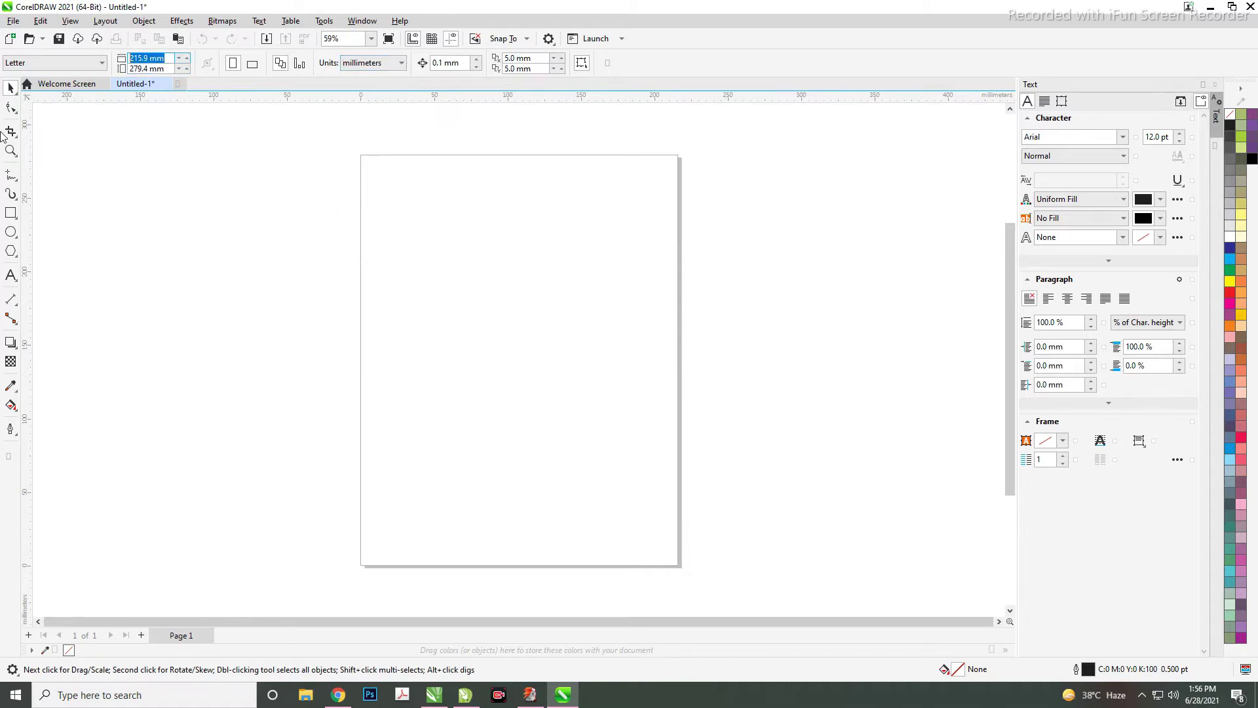
{"action": "type", "text": "87"}
{"action": "key", "text": "Tab"}
{"action": "type", "text": "5"}
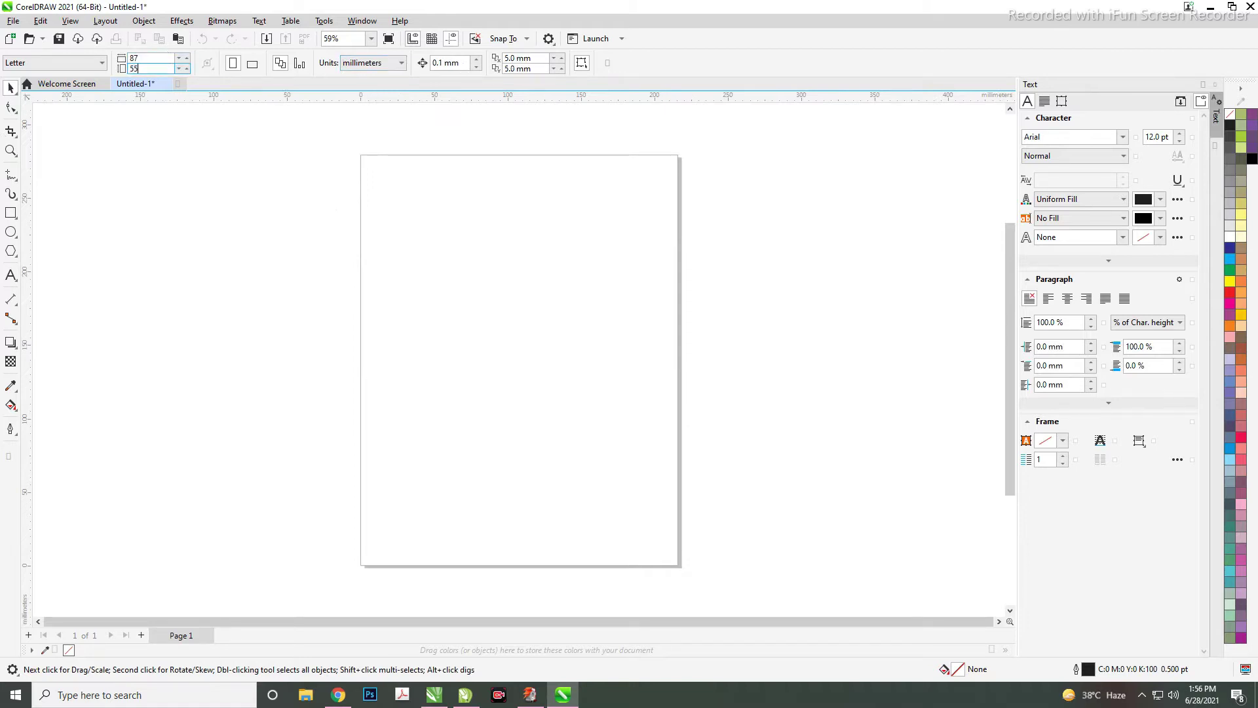
{"action": "key", "text": "Return"}
{"action": "scroll", "coordinate": [525, 363], "scroll_direction": "up", "scroll_amount": 2}
Draw a rectangle over the page and size it 87 × 55 mm.
{"action": "left_click", "coordinate": [14, 214]}
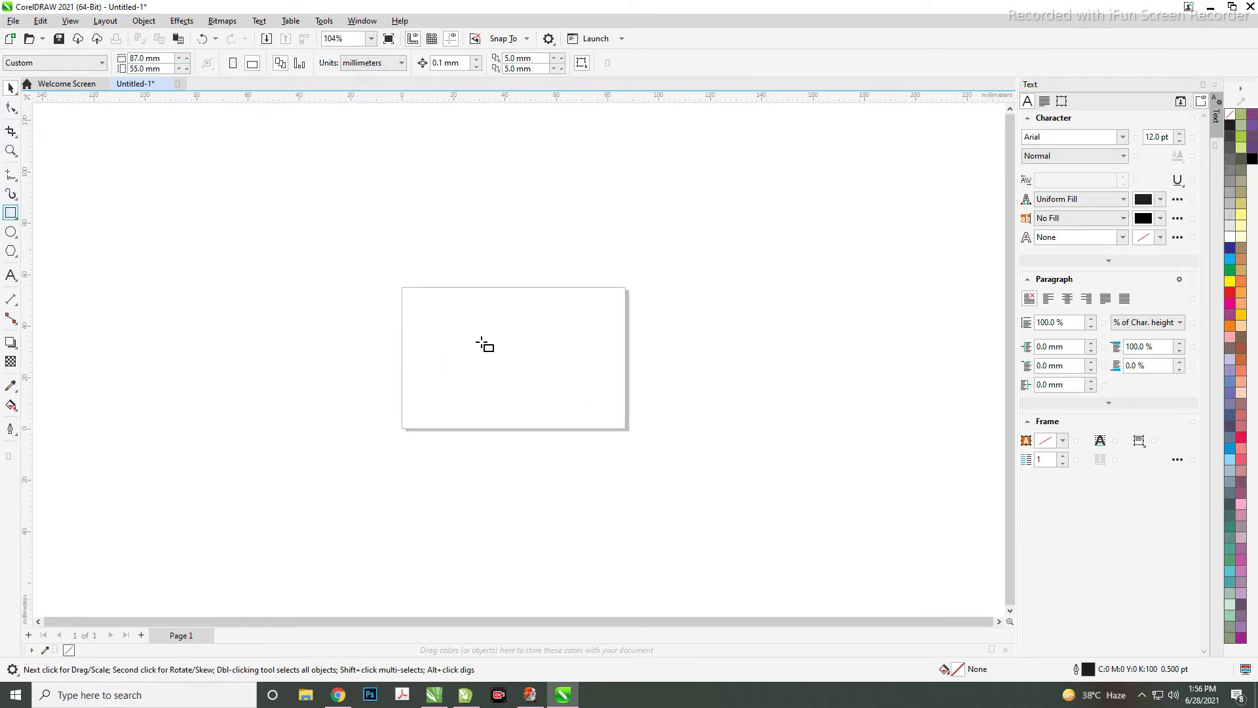
{"action": "left_click_drag", "start_coordinate": [401, 286], "coordinate": [625, 427]}
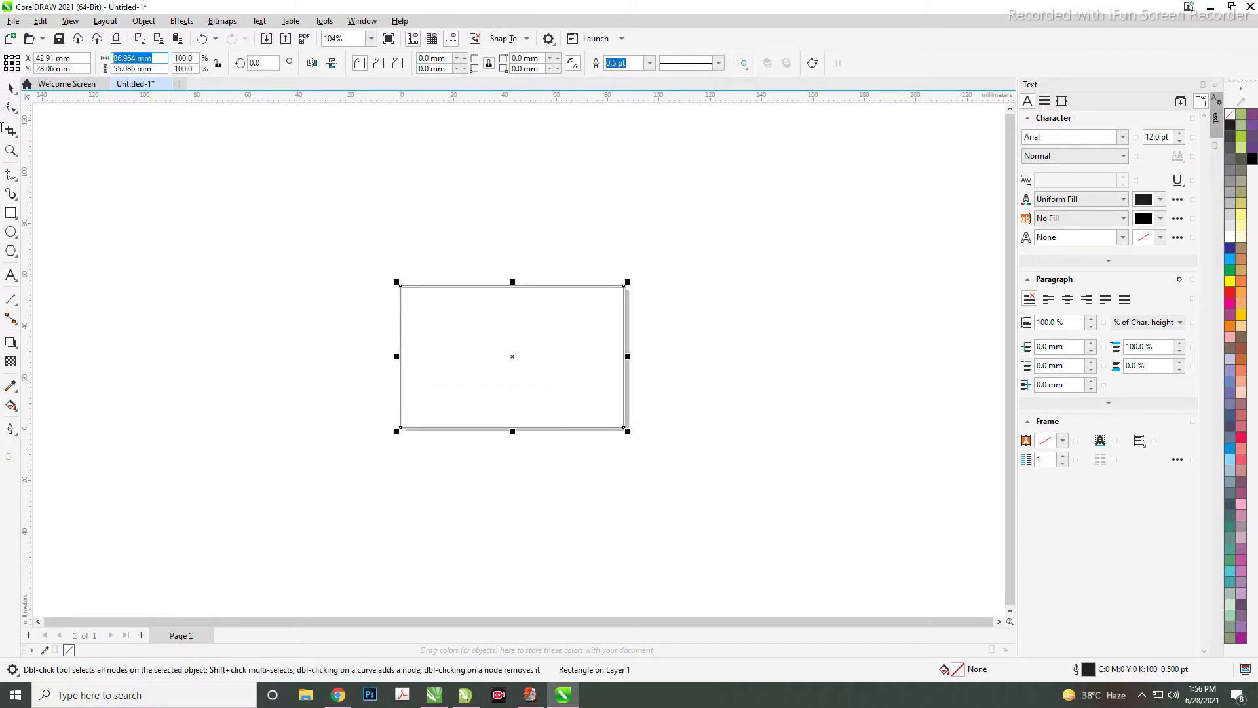
{"action": "type", "text": "87"}
{"action": "key", "text": "Tab"}
{"action": "type", "text": "55"}
{"action": "key", "text": "Return"}
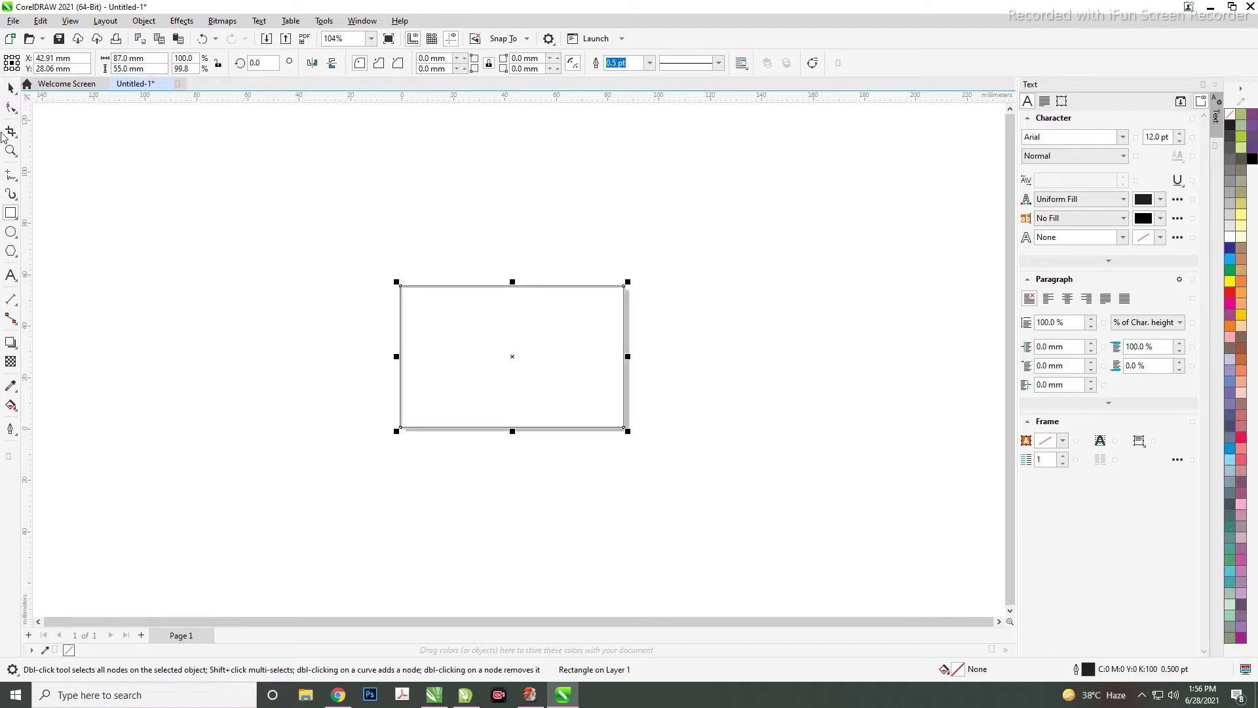
Resize the rectangle to 79 × 48 mm so it sits inset within the page.
{"action": "left_click", "coordinate": [12, 89]}
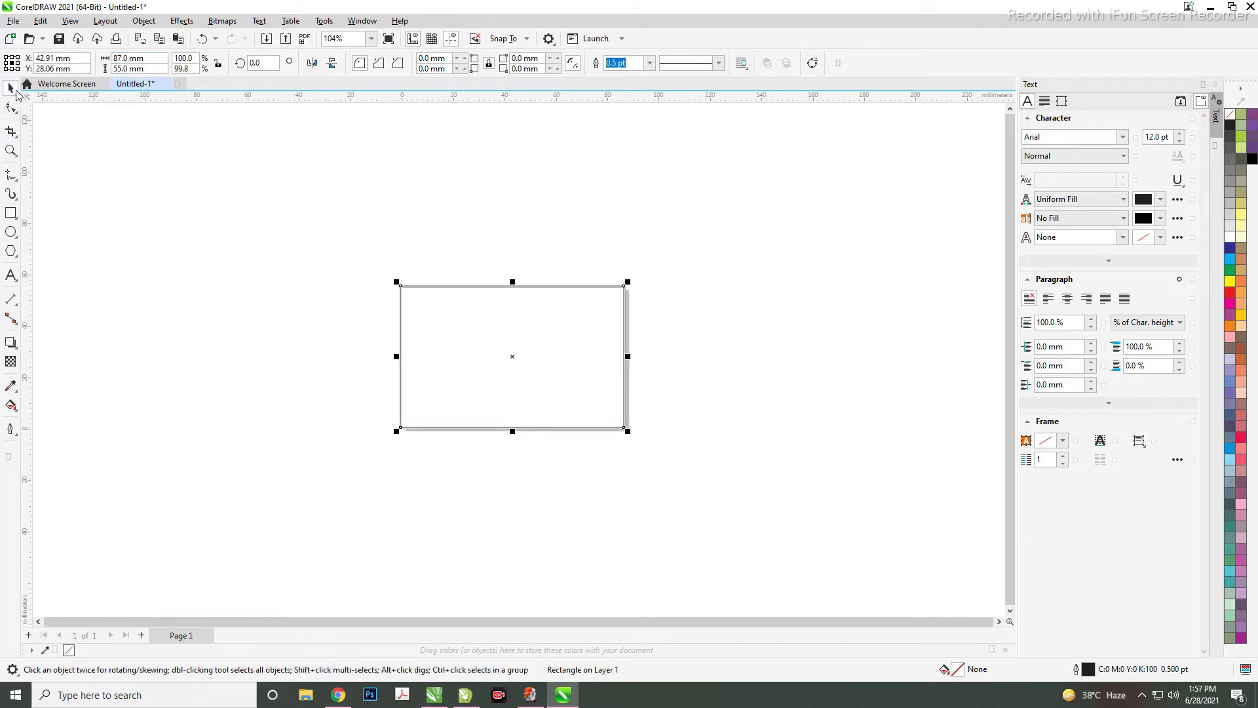
{"action": "scroll", "coordinate": [503, 395], "scroll_direction": "up", "scroll_amount": 2}
{"action": "scroll", "coordinate": [503, 395], "scroll_direction": "up", "scroll_amount": 1}
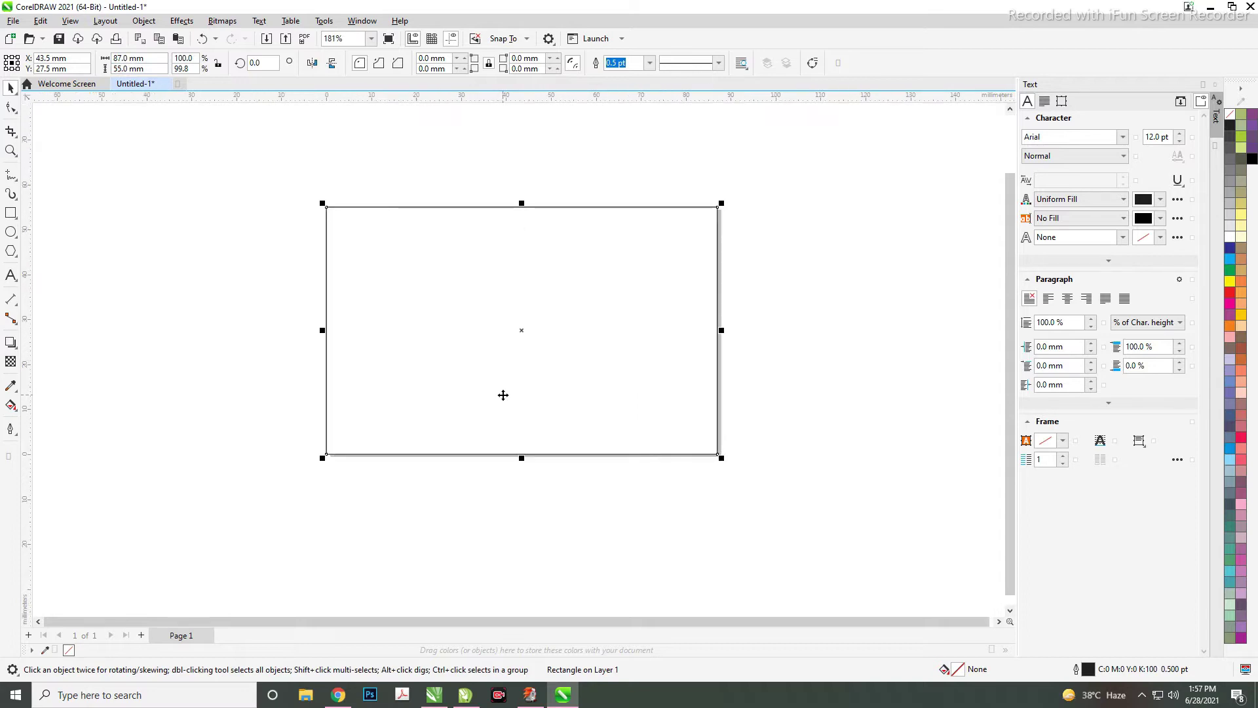
{"action": "left_click", "coordinate": [128, 58]}
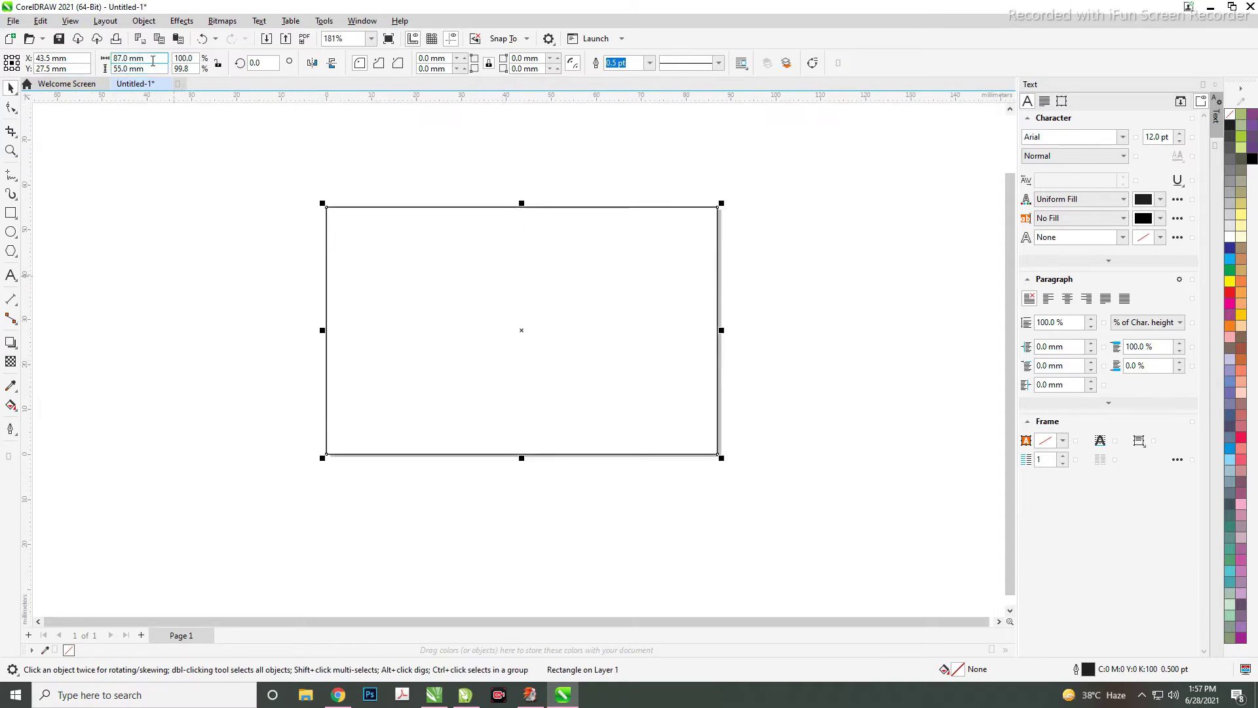
{"action": "type", "text": "79"}
{"action": "key", "text": "Tab"}
{"action": "type", "text": "48"}
{"action": "key", "text": "Return"}
{"action": "left_click", "coordinate": [214, 233]}
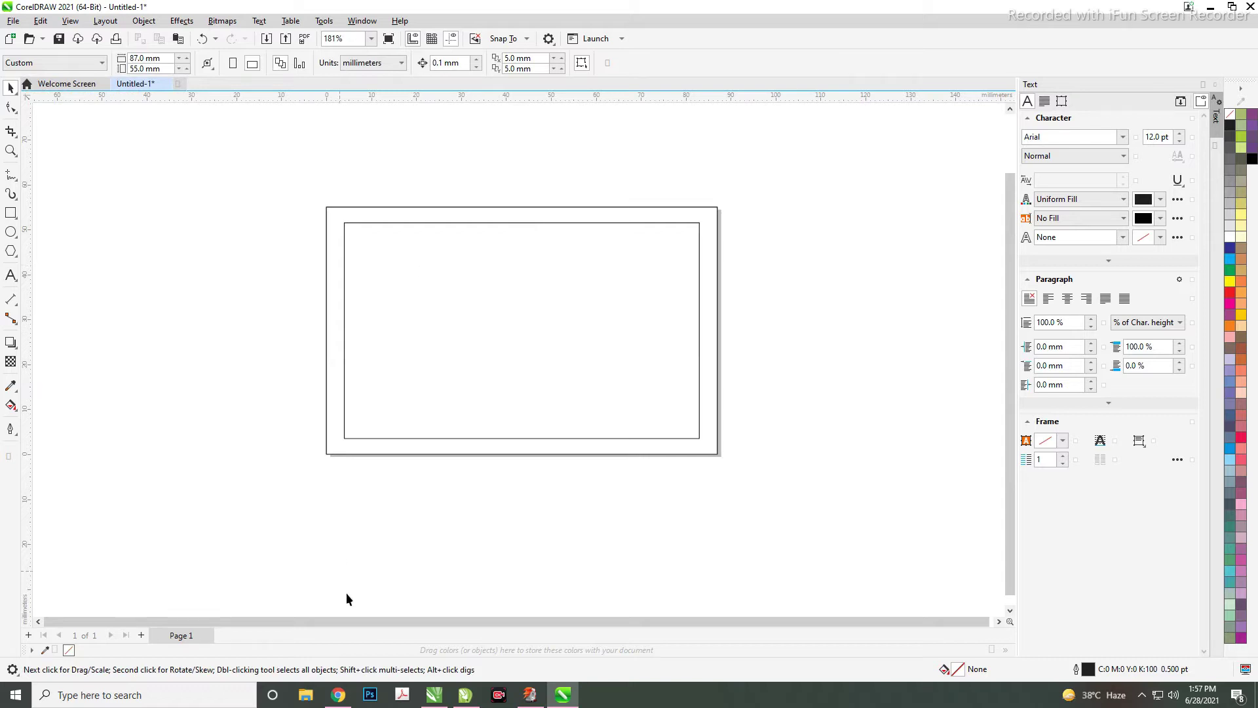
In a new Chrome tab, search for 'pradhan mantri jan aushadhi kendra LOGO'.
{"action": "left_click", "coordinate": [338, 694]}
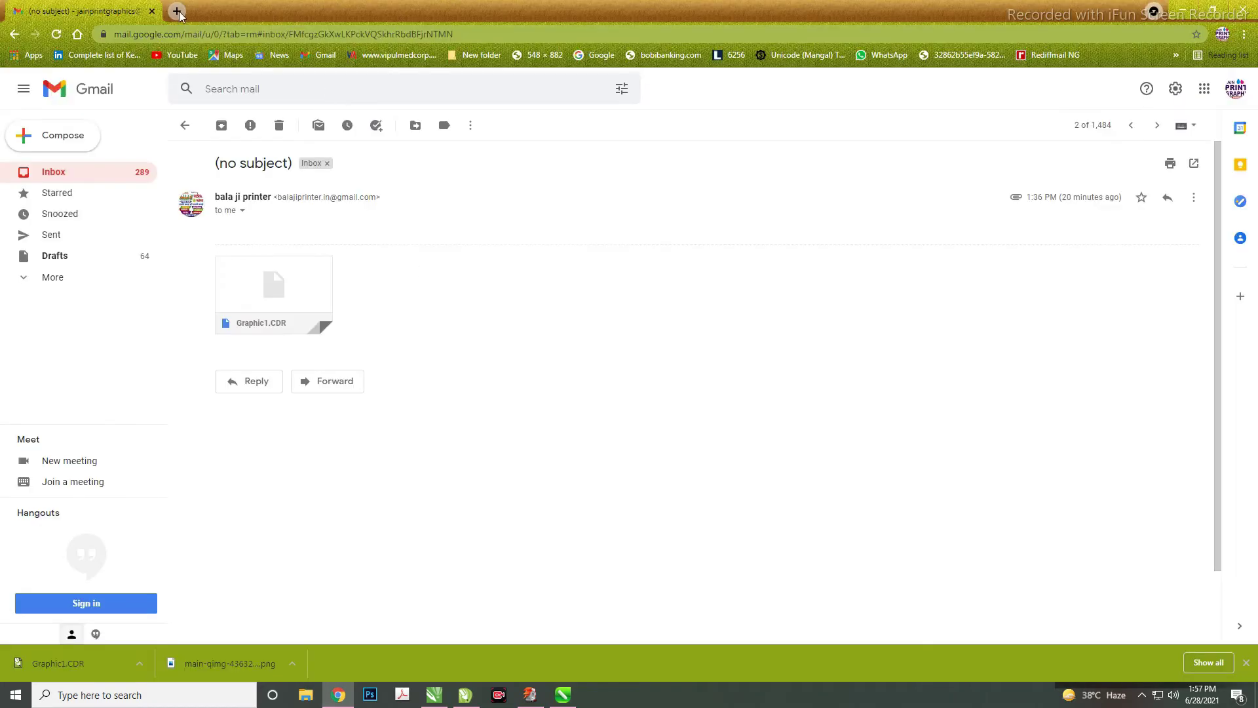
{"action": "key", "text": "ctrl+t"}
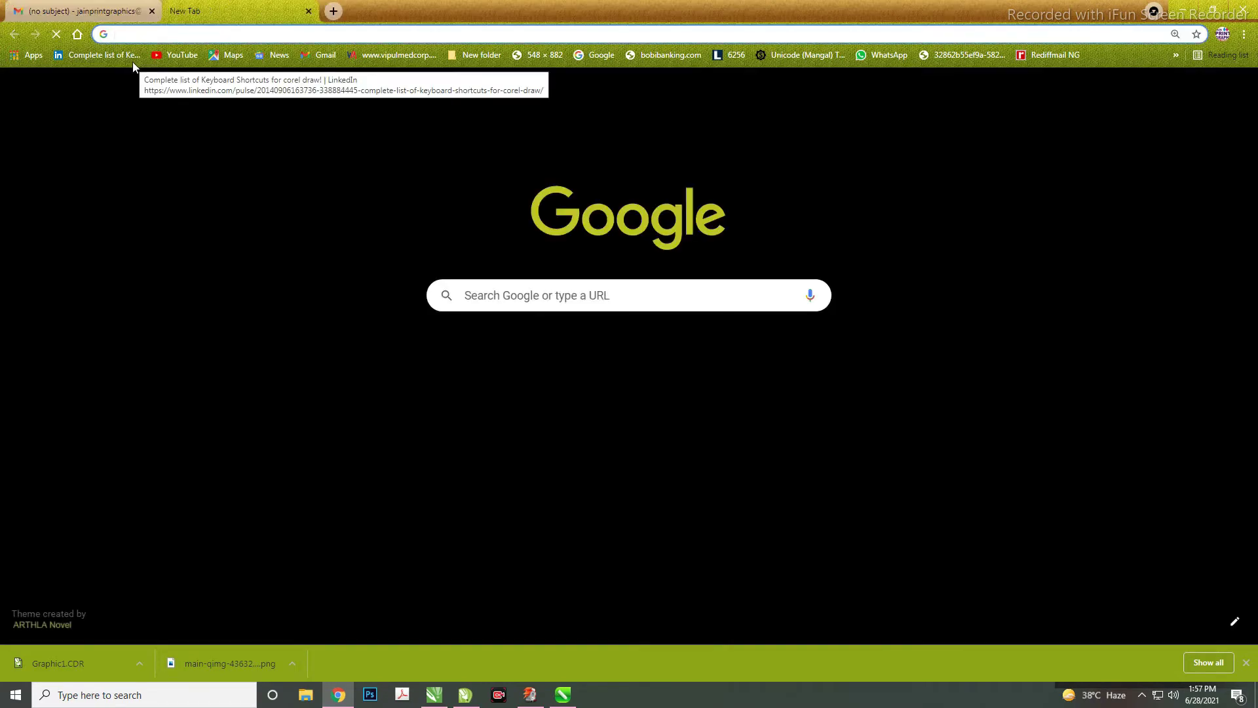
{"action": "type", "text": "P"}
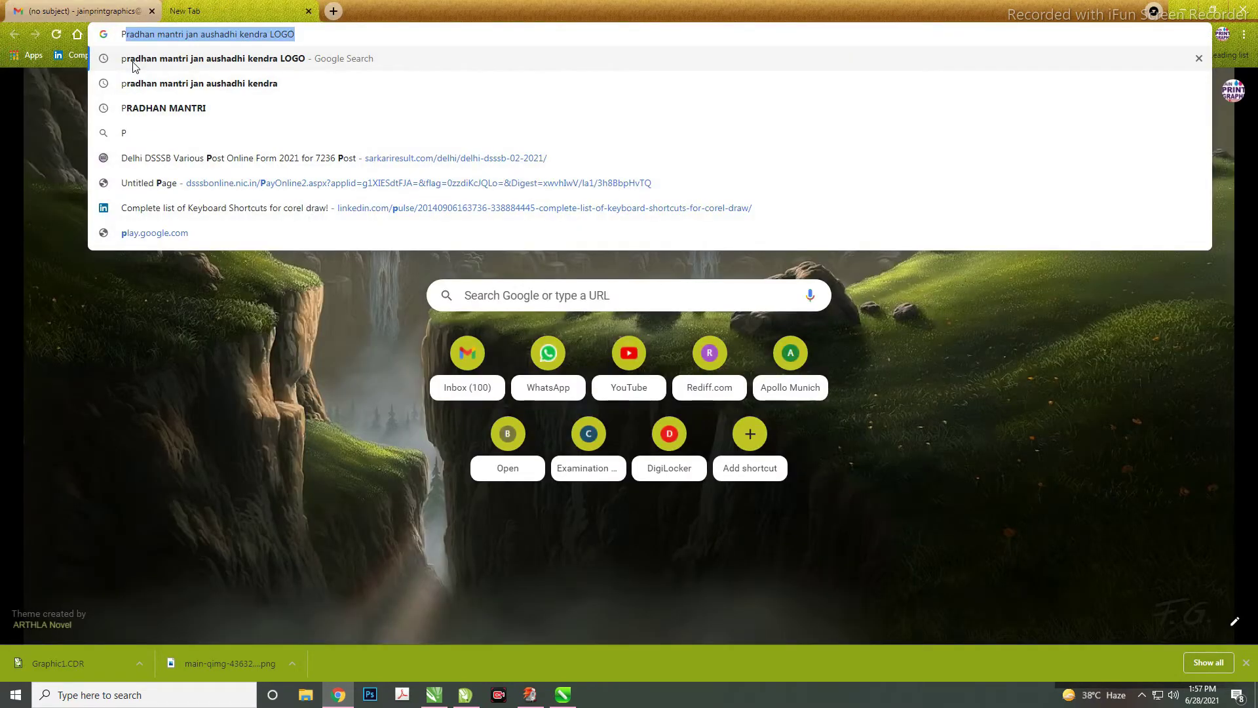
{"action": "key", "text": "Return"}
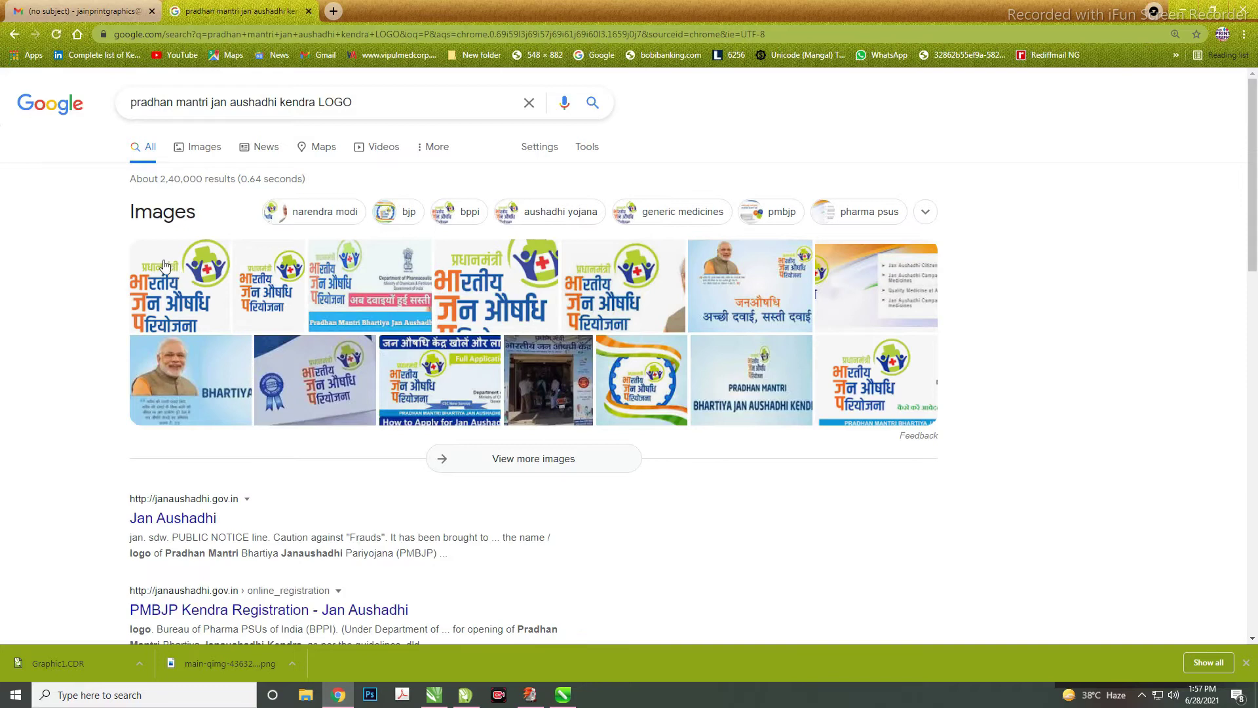
Save the Jan Aushadhi logo from the image results as a PNG, then begin a 'MODI' search.
{"action": "left_click", "coordinate": [892, 244]}
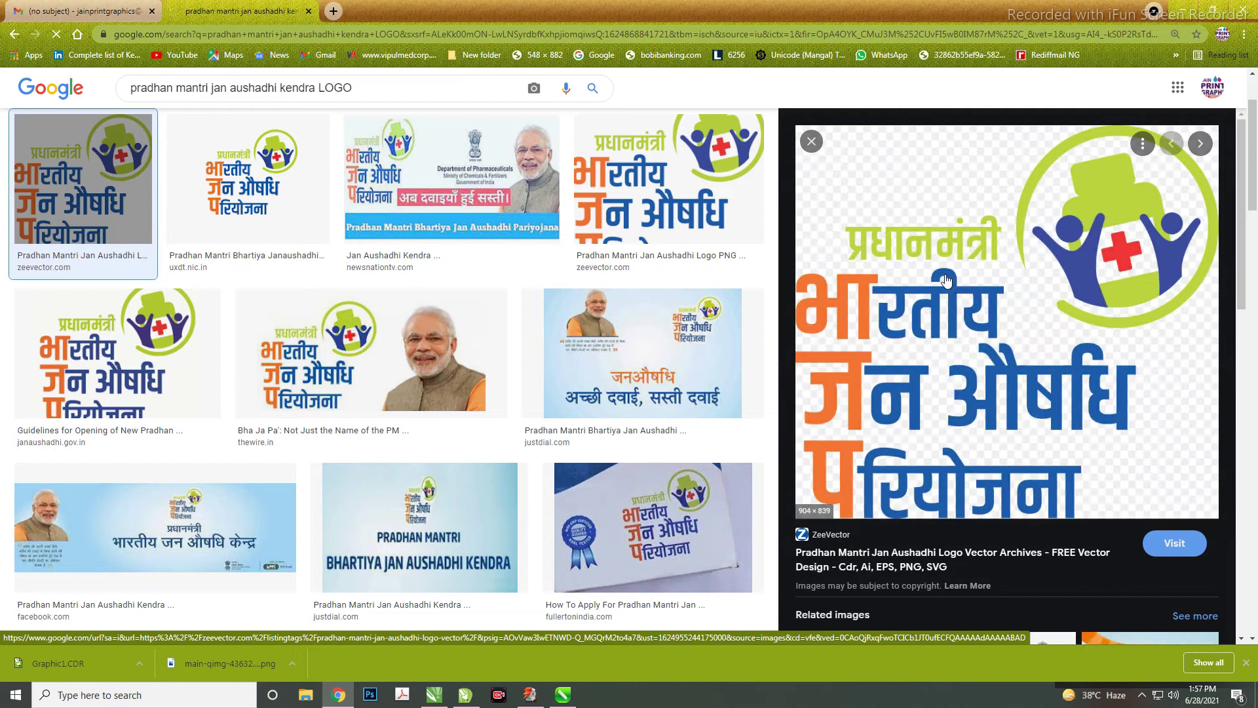
{"action": "right_click", "coordinate": [946, 281]}
{"action": "left_click", "coordinate": [992, 421]}
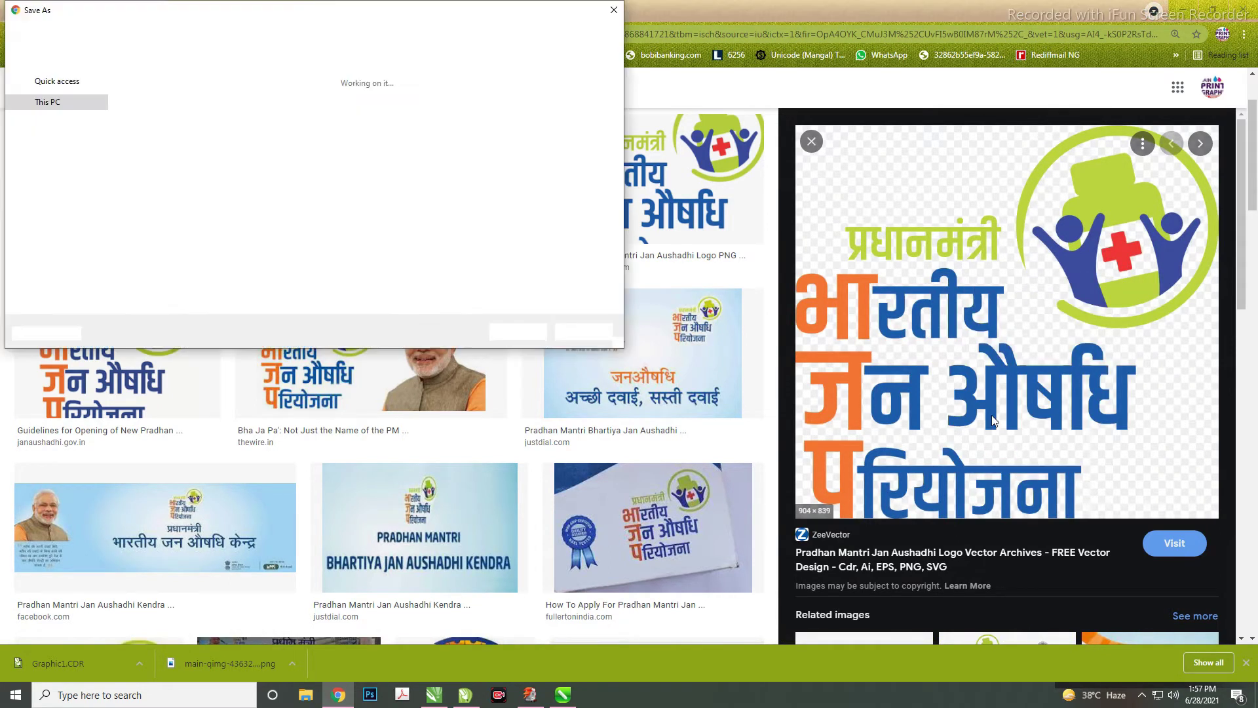
{"action": "key", "text": "Escape"}
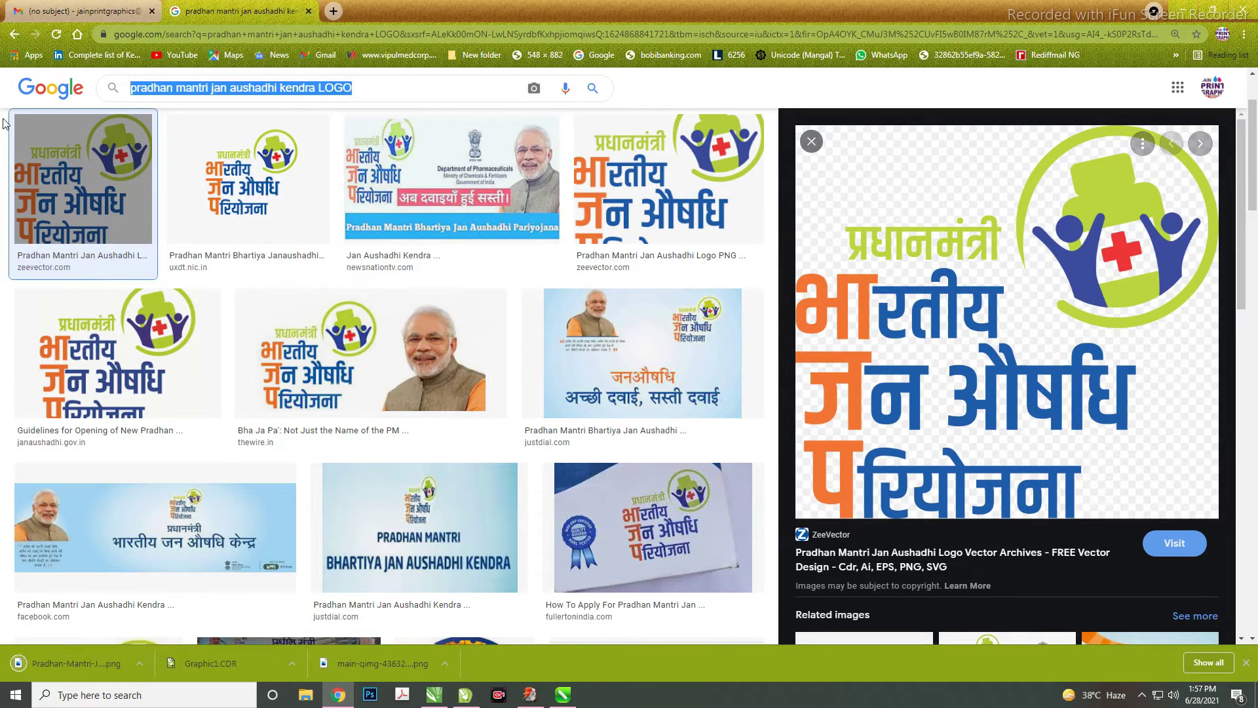
{"action": "type", "text": "MODI"}
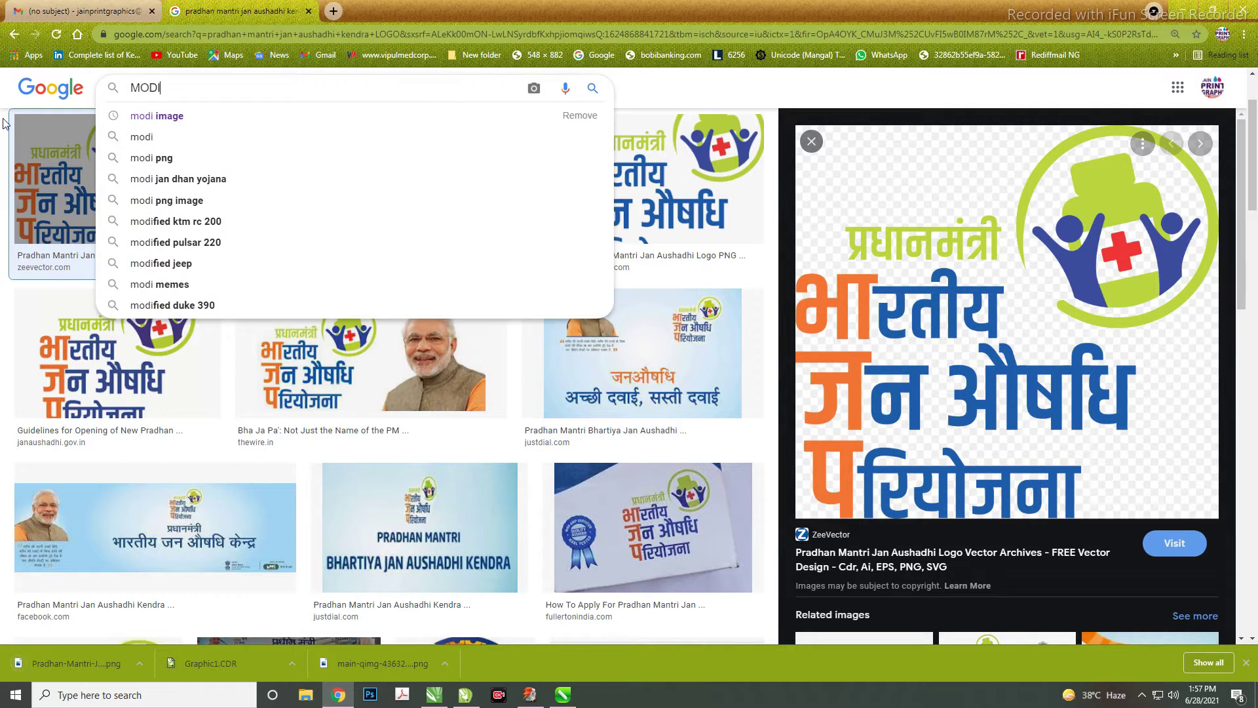
Save the Wikipedia Narendra Modi portrait from image search as a JPG and return to CorelDRAW.
{"action": "key", "text": "Down"}
{"action": "key", "text": "Return"}
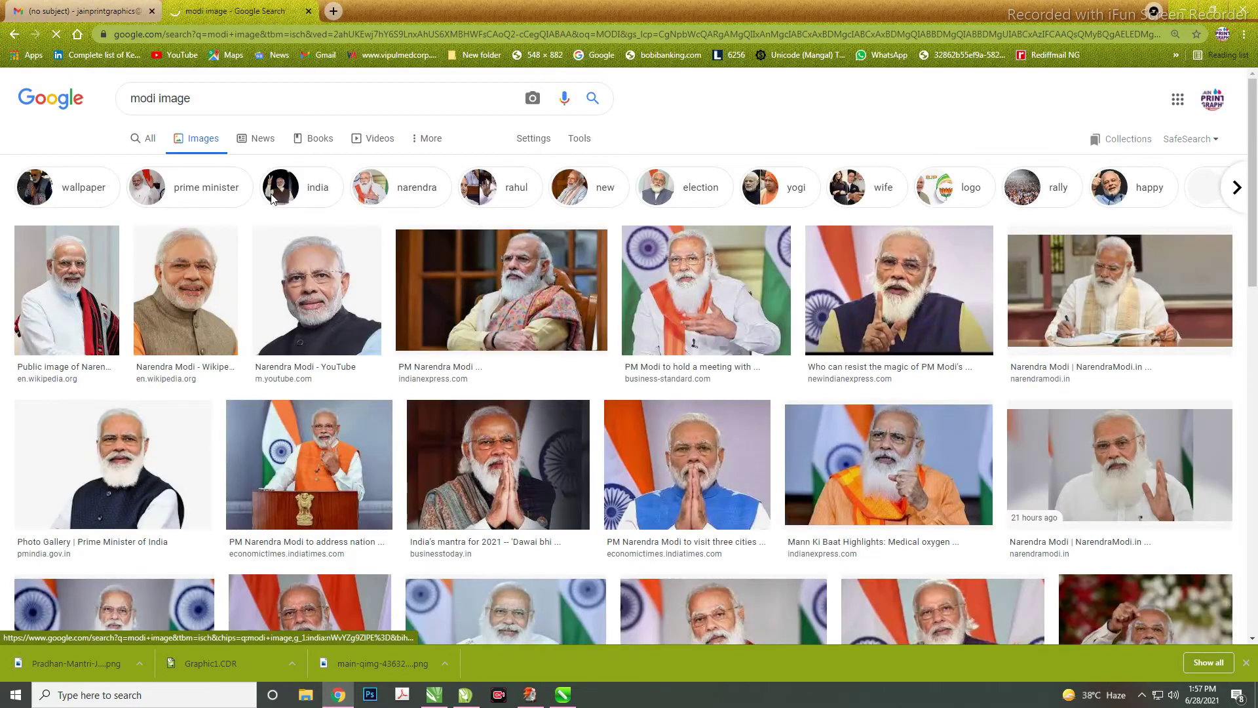
{"action": "left_click", "coordinate": [179, 289]}
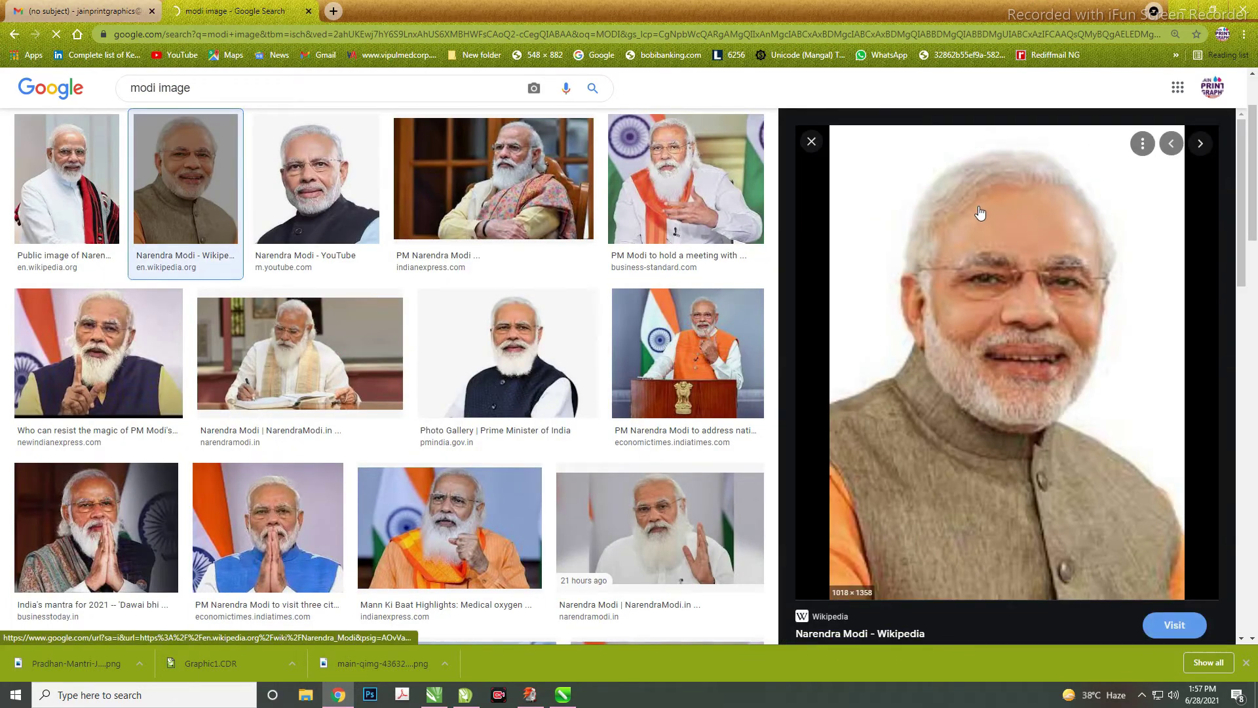
{"action": "right_click", "coordinate": [975, 208]}
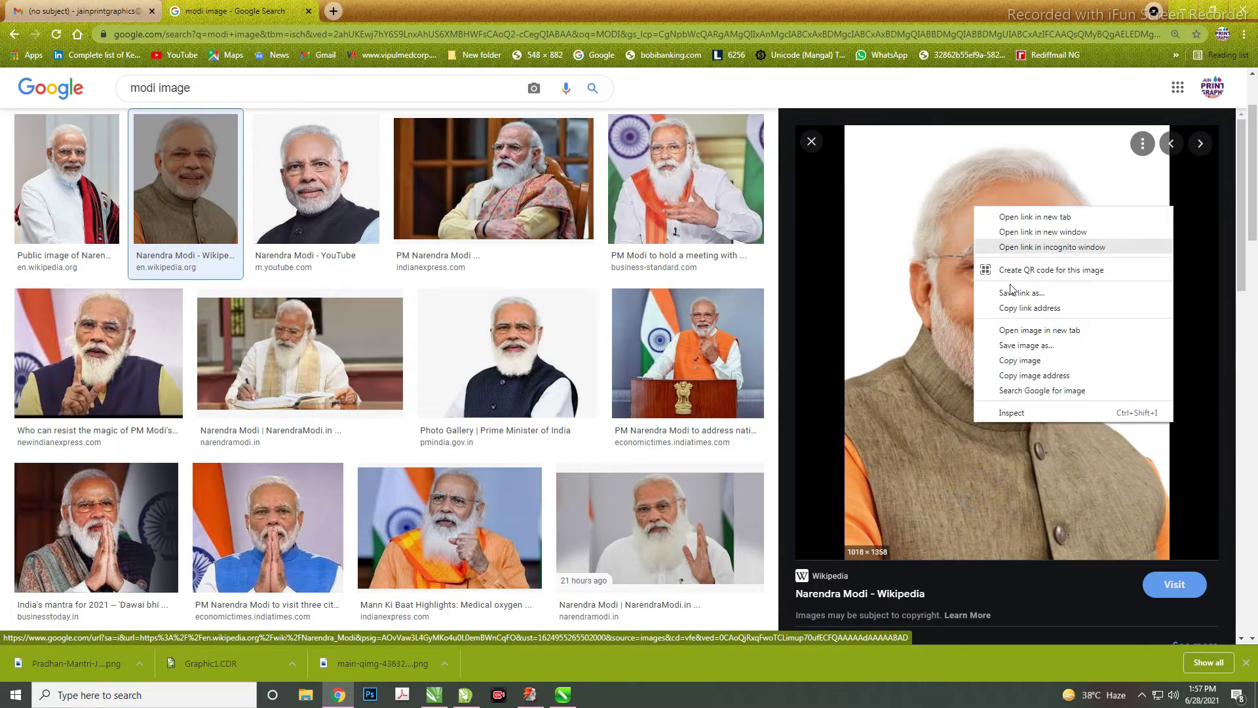
{"action": "left_click", "coordinate": [1022, 345]}
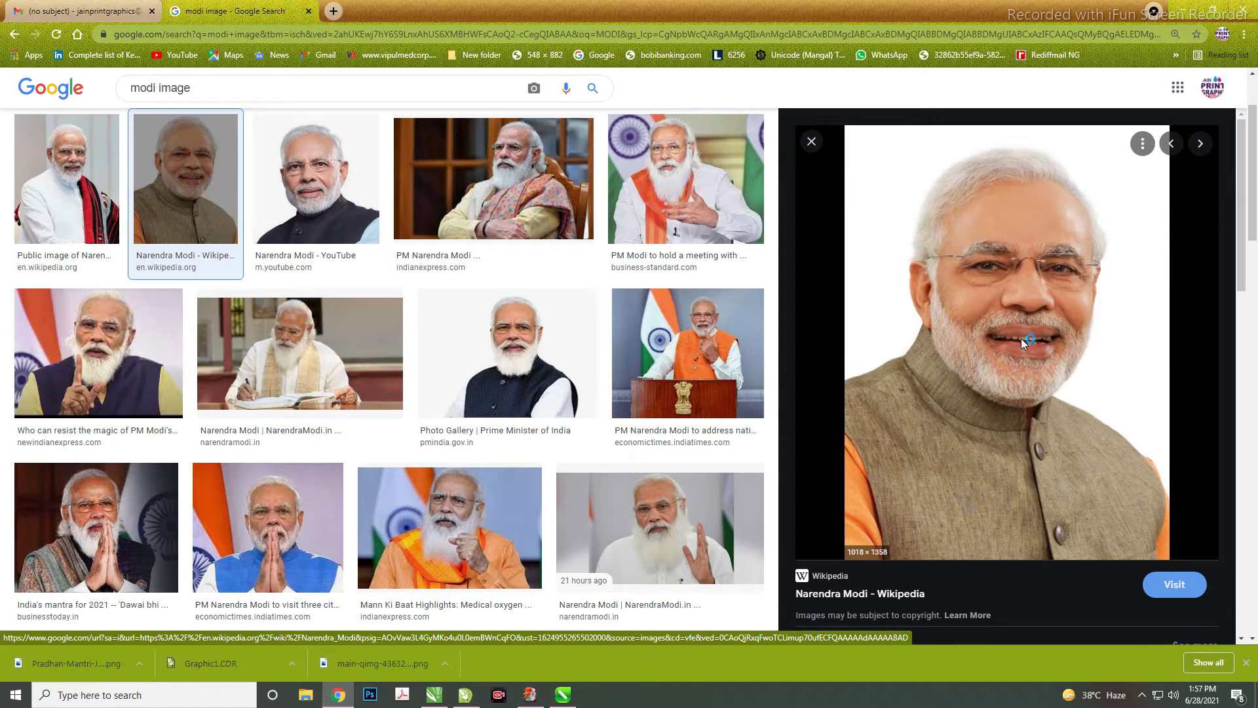
{"action": "key", "text": "Return"}
{"action": "scroll", "coordinate": [450, 390], "scroll_direction": "down", "scroll_amount": 3}
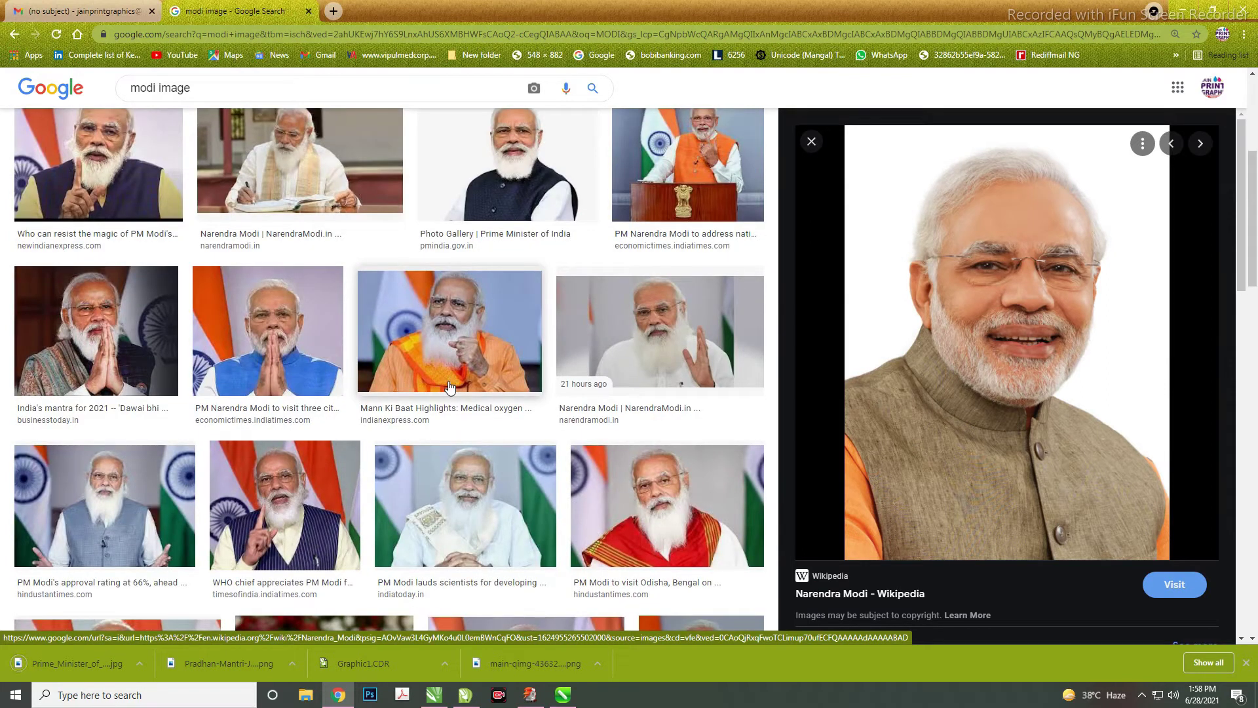
{"action": "scroll", "coordinate": [450, 387], "scroll_direction": "down", "scroll_amount": 2}
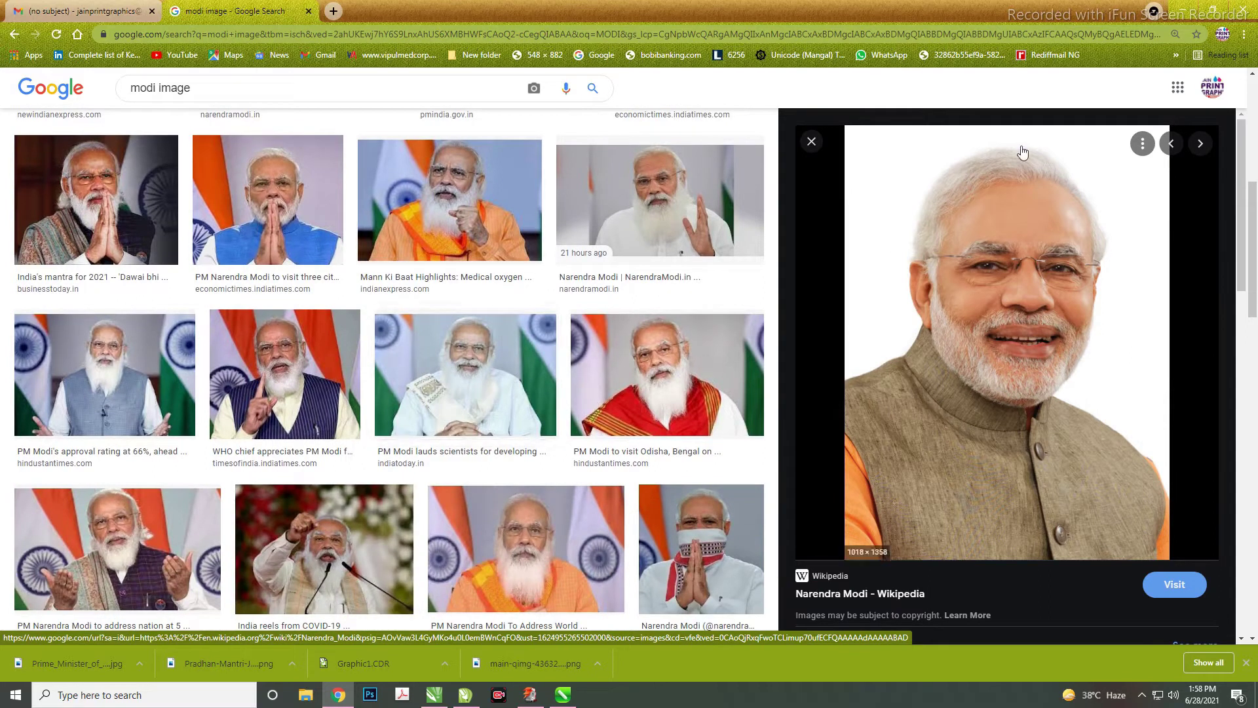
{"action": "left_click", "coordinate": [1192, 7]}
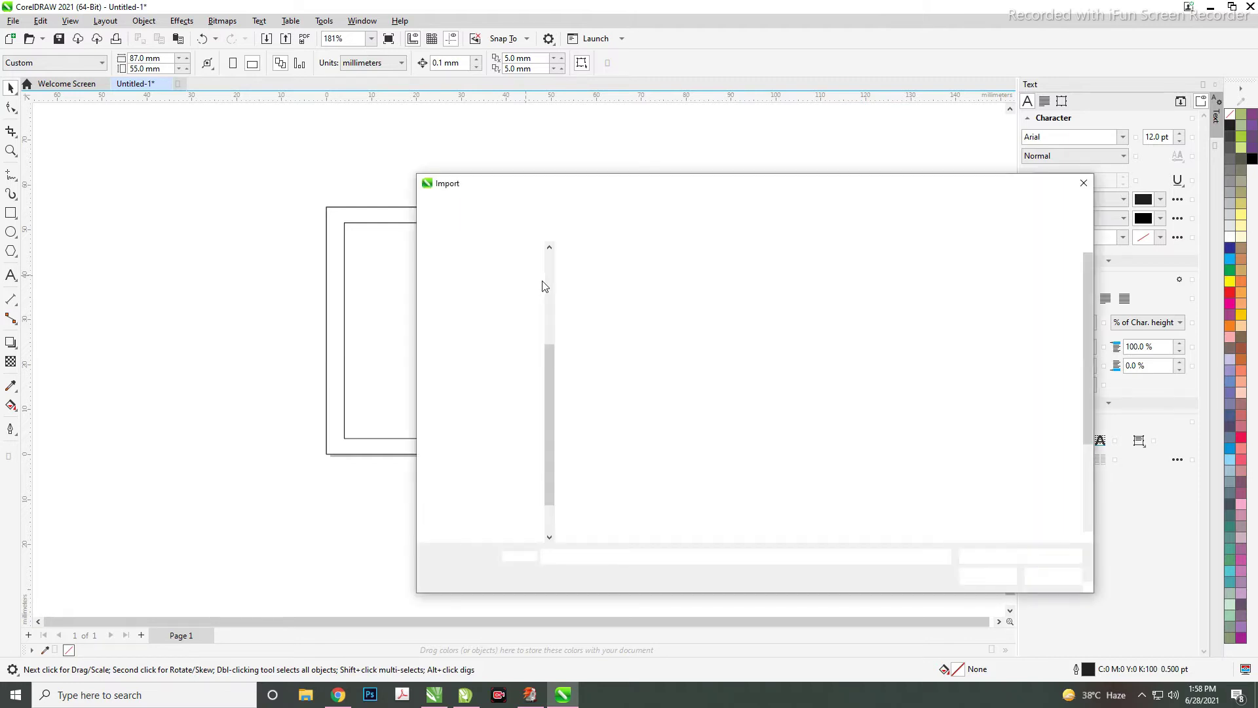
Import the portrait JPG and logo PNG, then shrink the logo to about 23%.
{"action": "left_click", "coordinate": [590, 275]}
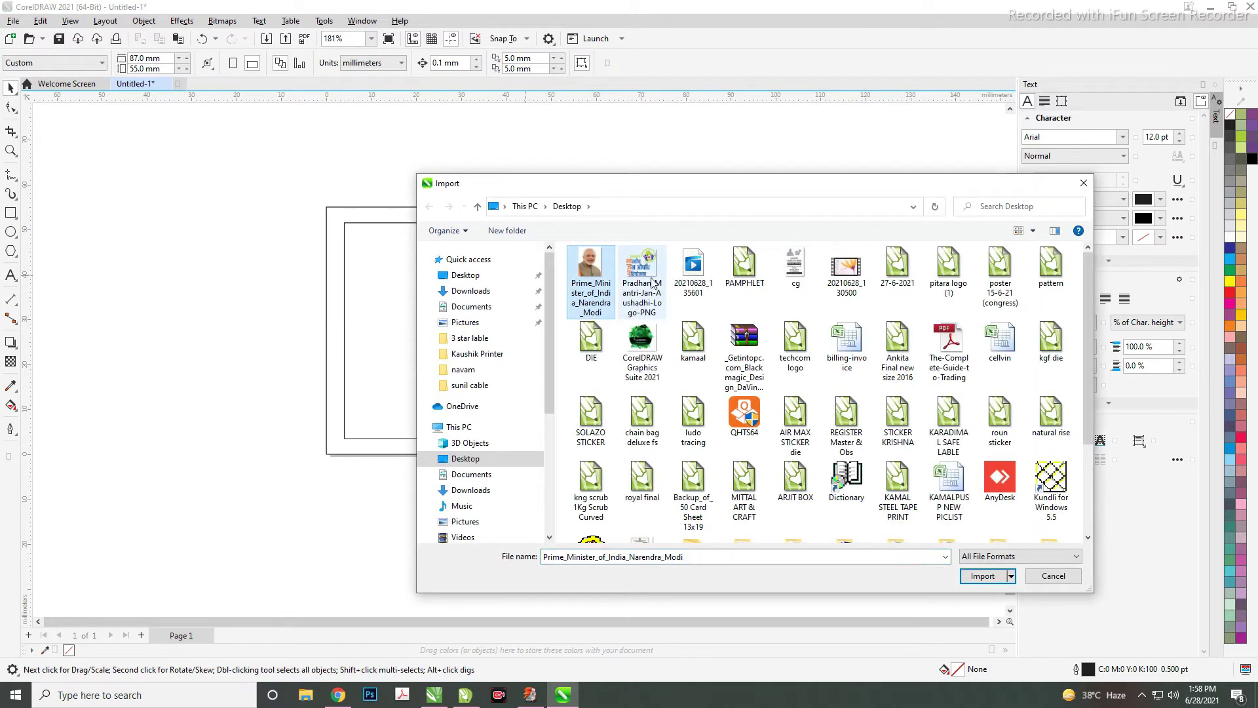
{"action": "left_click", "coordinate": [652, 282], "text": "ctrl"}
{"action": "left_click", "coordinate": [983, 576]}
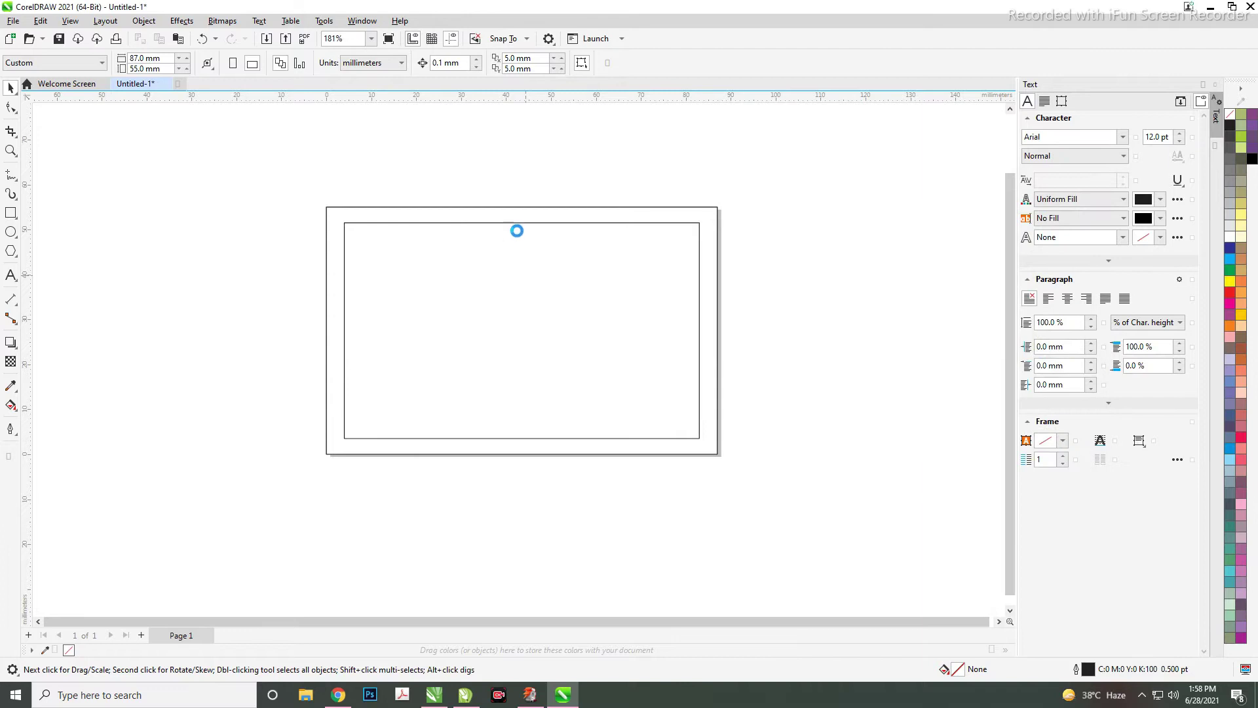
{"action": "left_click", "coordinate": [558, 200]}
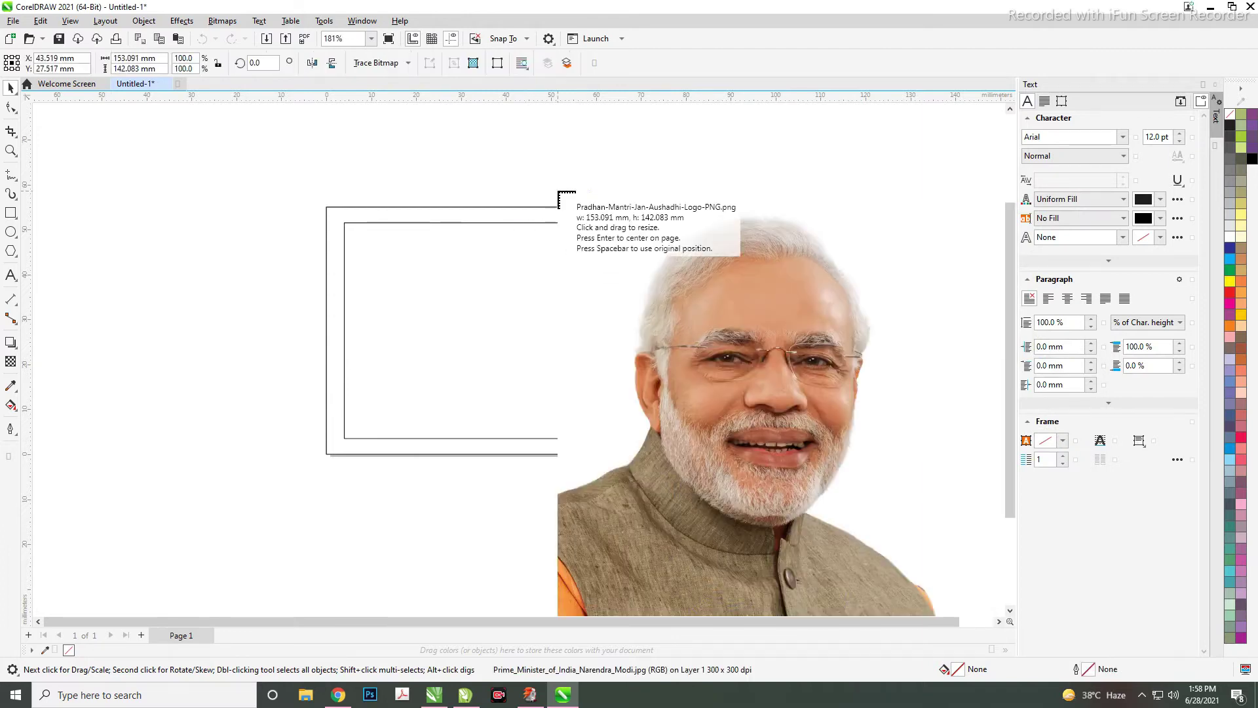
{"action": "left_click", "coordinate": [559, 200]}
{"action": "scroll", "coordinate": [577, 247], "scroll_direction": "down", "scroll_amount": 2}
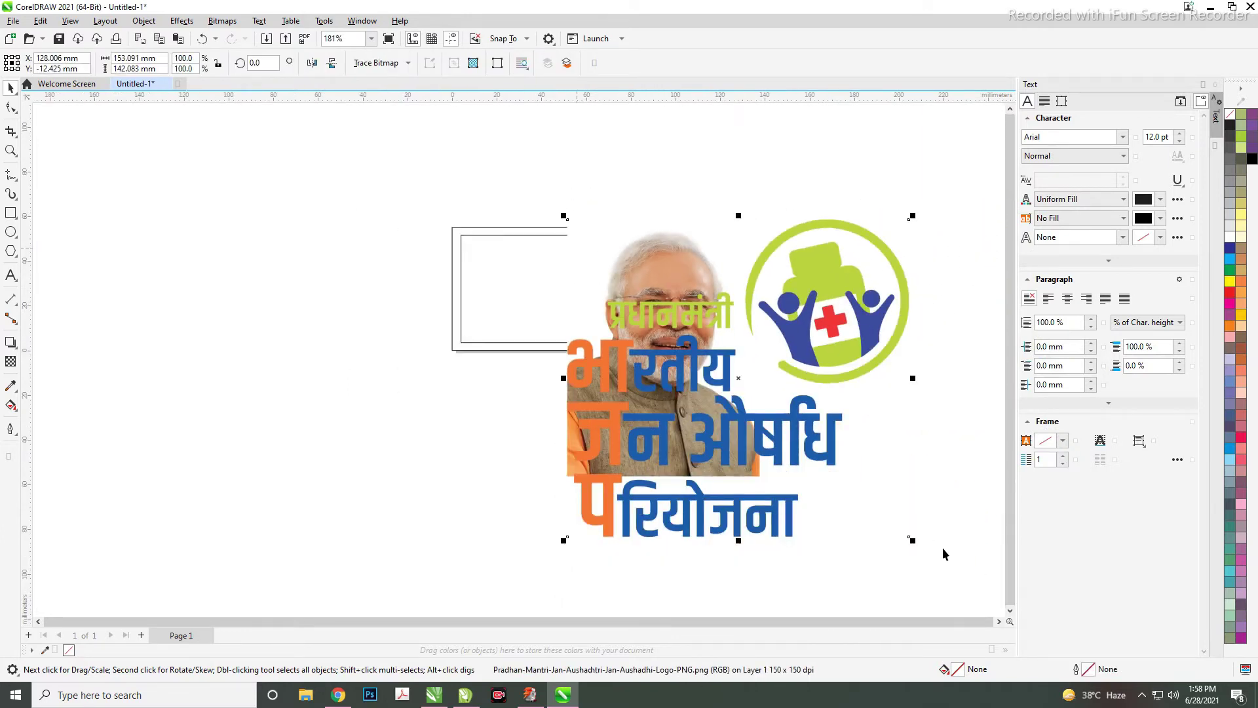
{"action": "left_click_drag", "start_coordinate": [912, 540], "coordinate": [638, 291]}
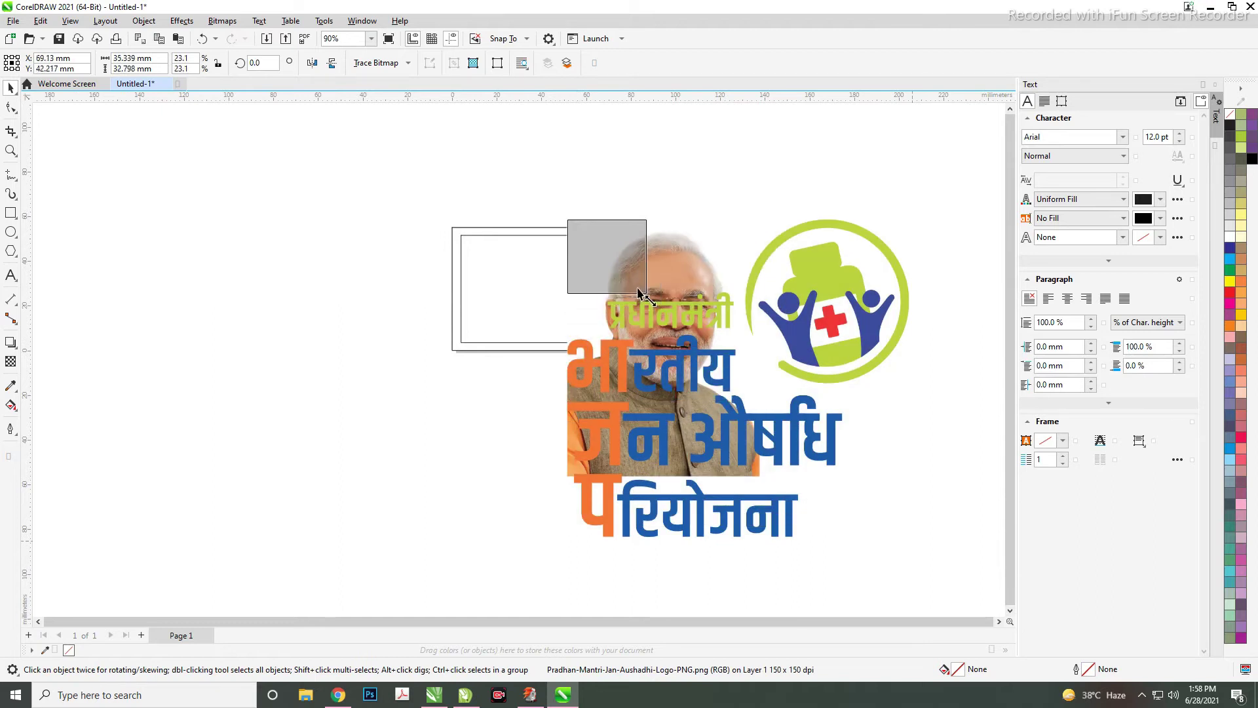
Scale the portrait photo down to 20.6%.
{"action": "left_click", "coordinate": [667, 301]}
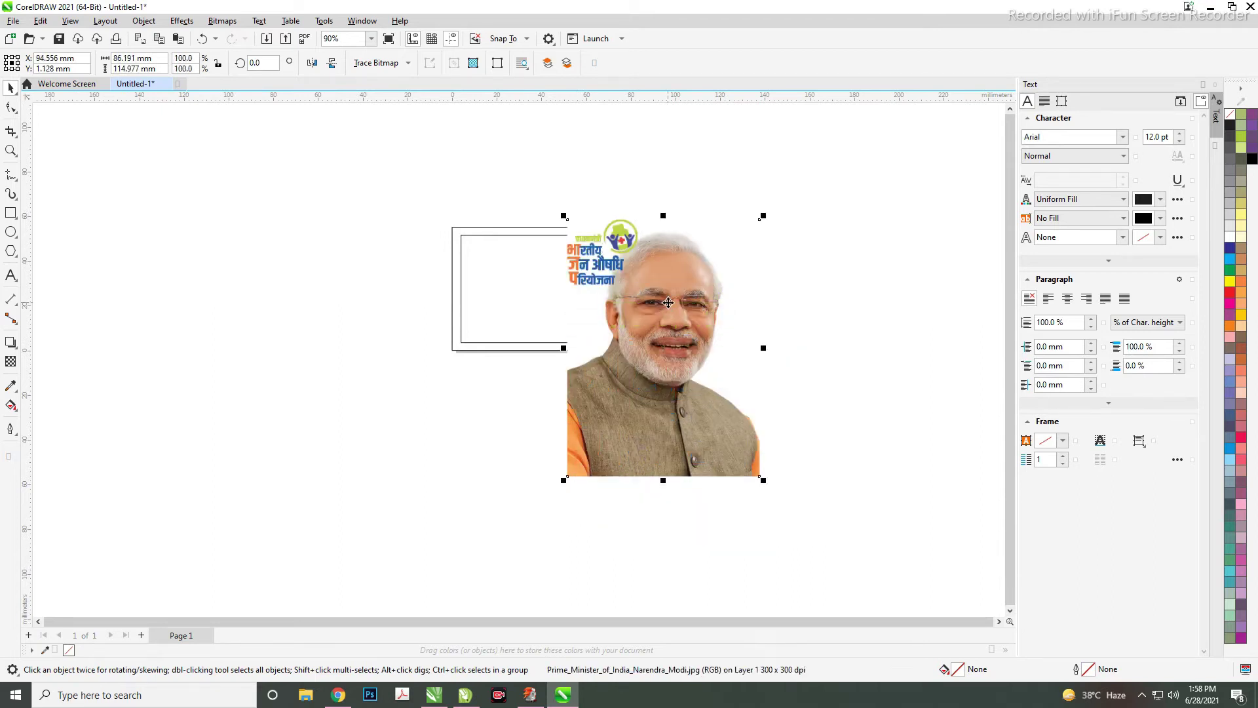
{"action": "key", "text": "ctrl+r"}
{"action": "scroll", "coordinate": [553, 257], "scroll_direction": "up", "scroll_amount": 1}
{"action": "scroll", "coordinate": [551, 254], "scroll_direction": "up", "scroll_amount": 1}
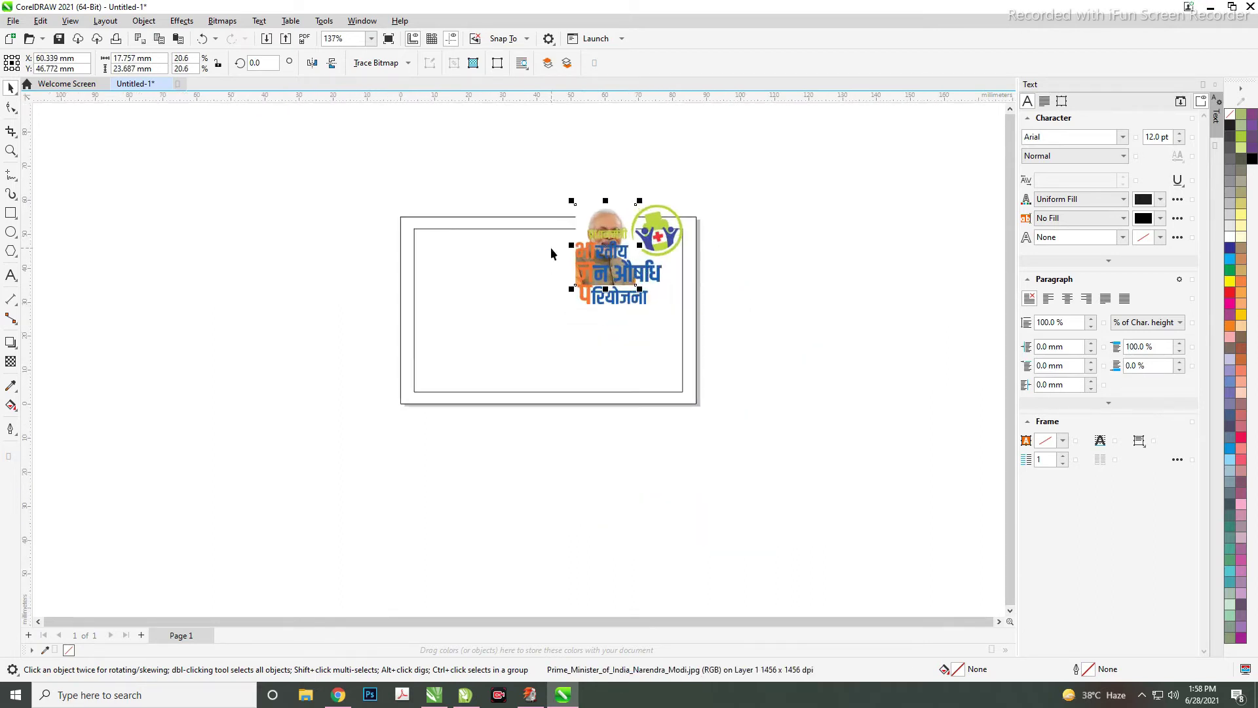
Move the logo right of the card and enlarge the photo to 30.8% in the card's top-left corner.
{"action": "left_click", "coordinate": [606, 215]}
{"action": "mouse_move", "coordinate": [607, 215]}
{"action": "left_mouse_down"}
{"action": "mouse_move", "coordinate": [747, 250]}
{"action": "mouse_move", "coordinate": [760, 270]}
{"action": "left_mouse_up"}
{"action": "left_click_drag", "start_coordinate": [597, 245], "coordinate": [454, 274]}
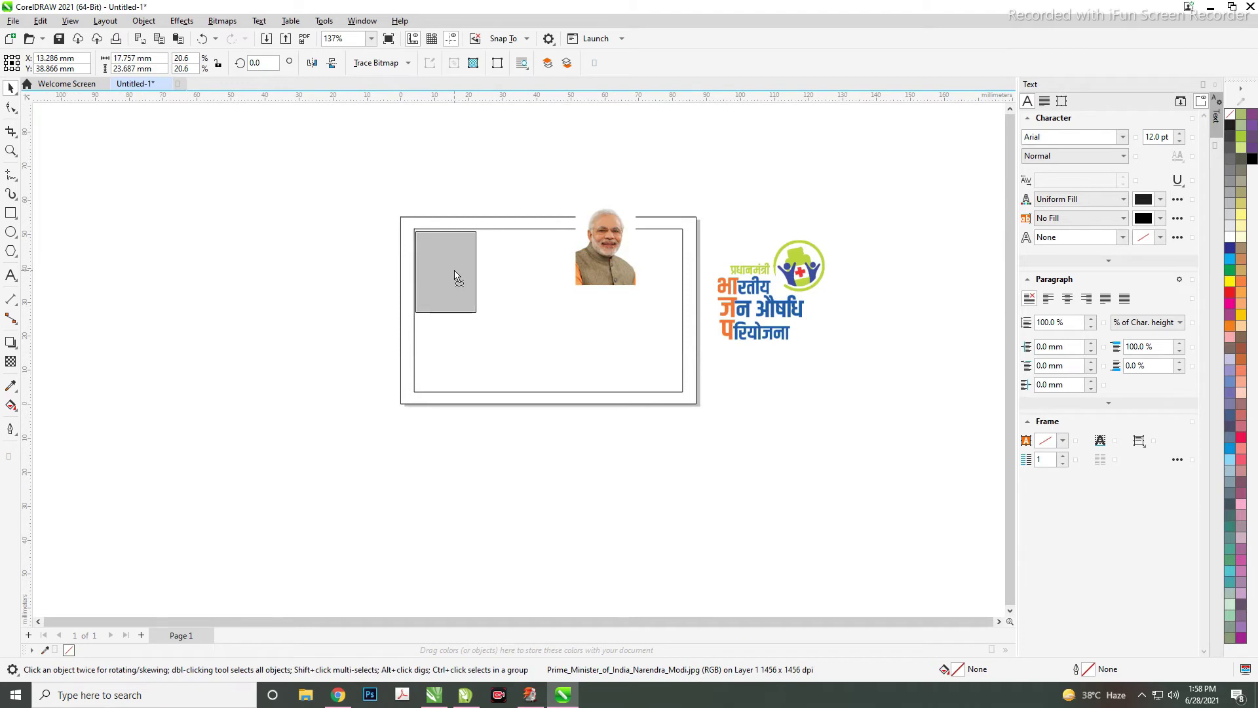
{"action": "left_click_drag", "start_coordinate": [454, 274], "coordinate": [453, 272]}
{"action": "left_click_drag", "start_coordinate": [477, 314], "coordinate": [508, 357]}
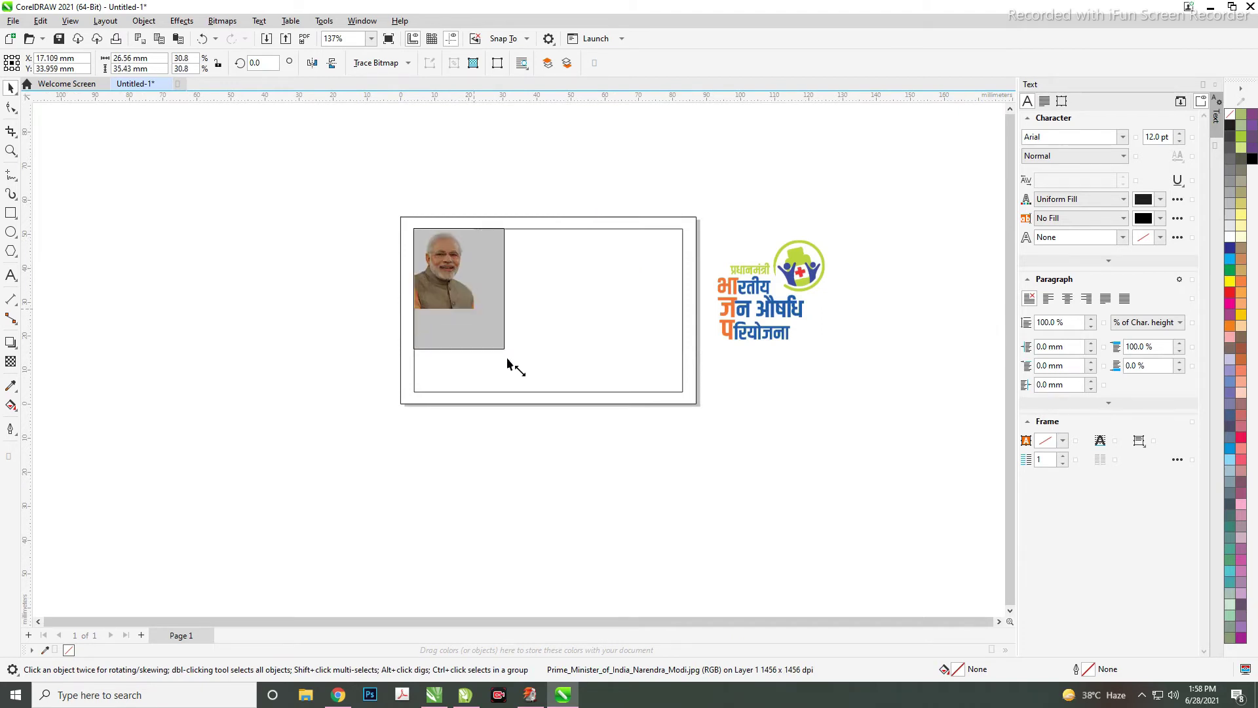
{"action": "scroll", "coordinate": [443, 307], "scroll_direction": "up", "scroll_amount": 1}
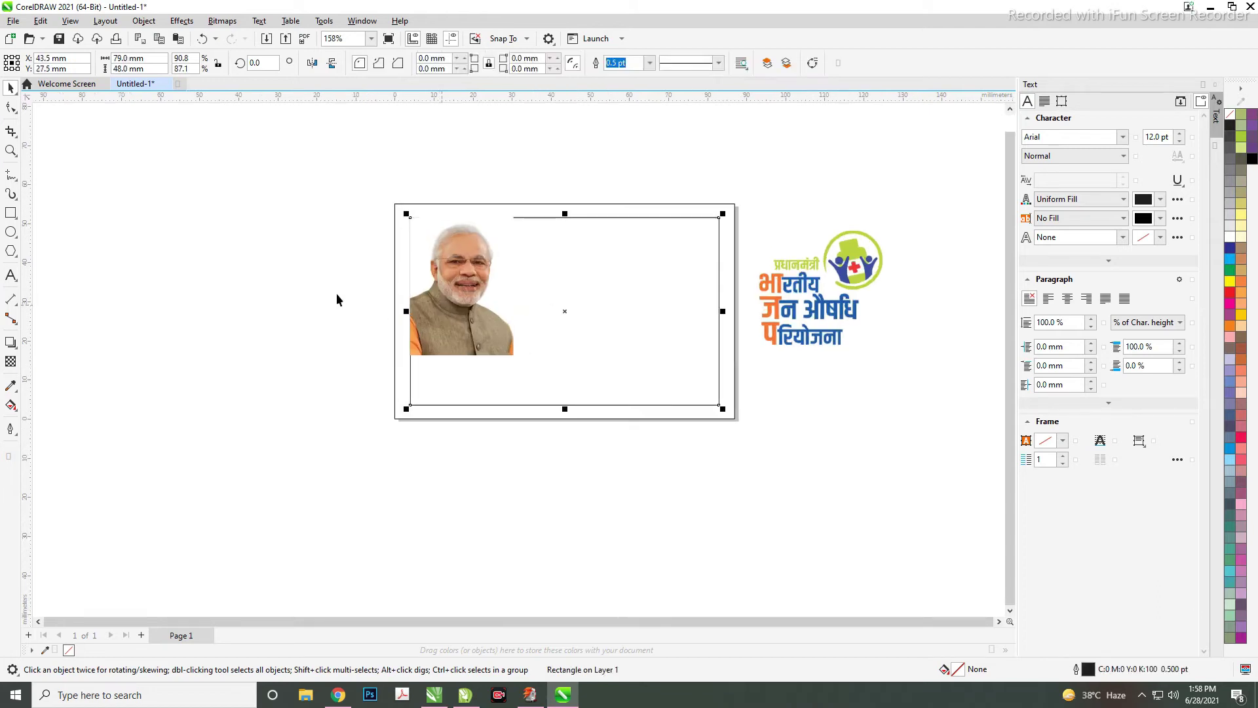
Bring the logo onto the card's top edge beside the portrait and shrink it.
{"action": "left_click", "coordinate": [548, 216], "text": "shift"}
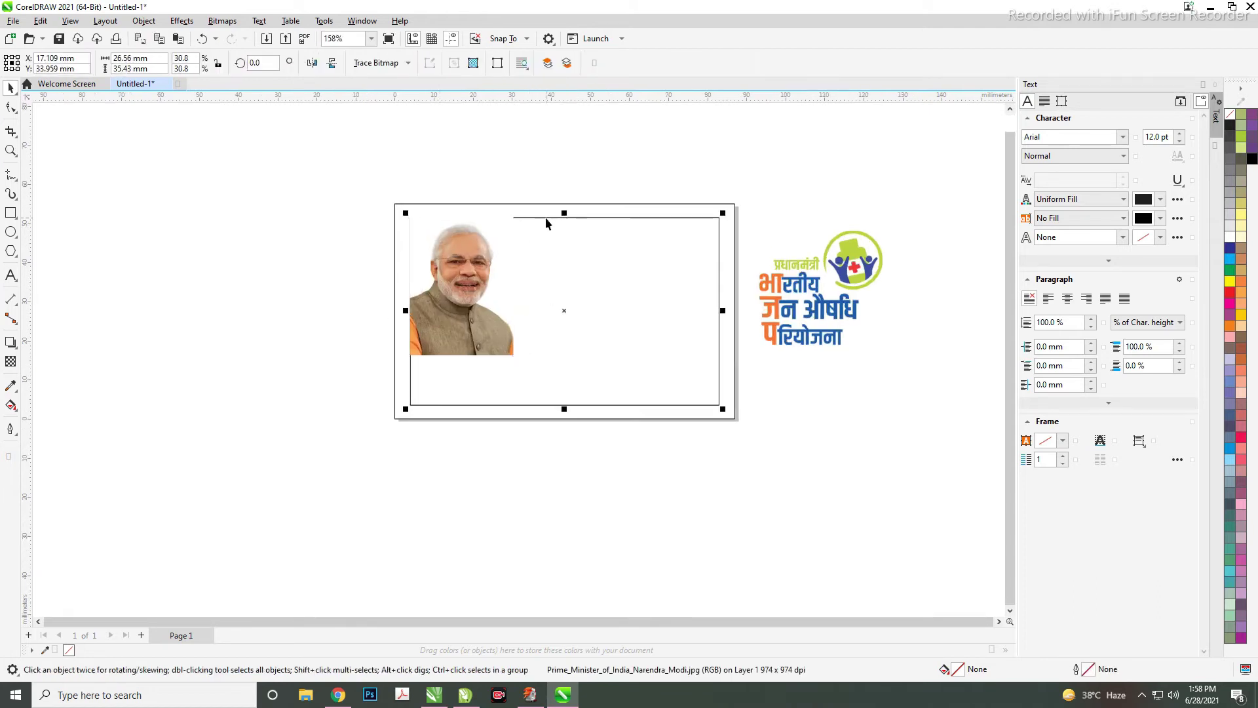
{"action": "scroll", "coordinate": [488, 271], "scroll_direction": "up", "scroll_amount": 1}
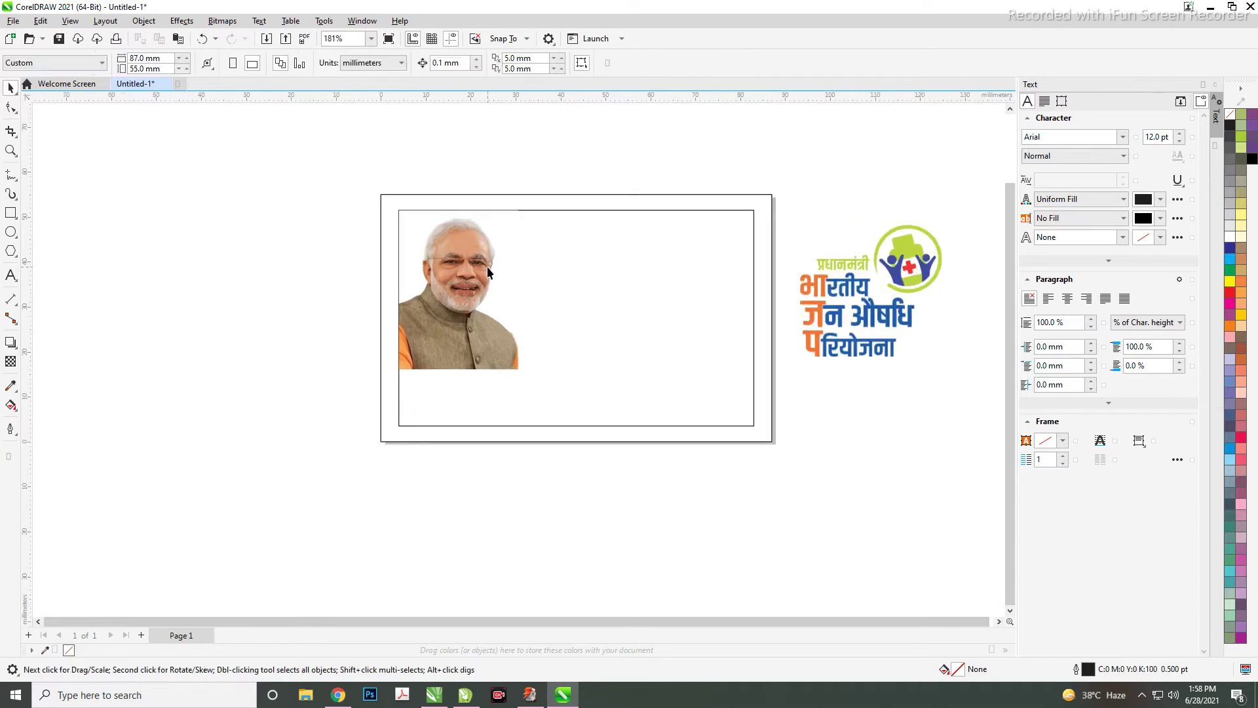
{"action": "left_click_drag", "start_coordinate": [824, 275], "coordinate": [580, 269]}
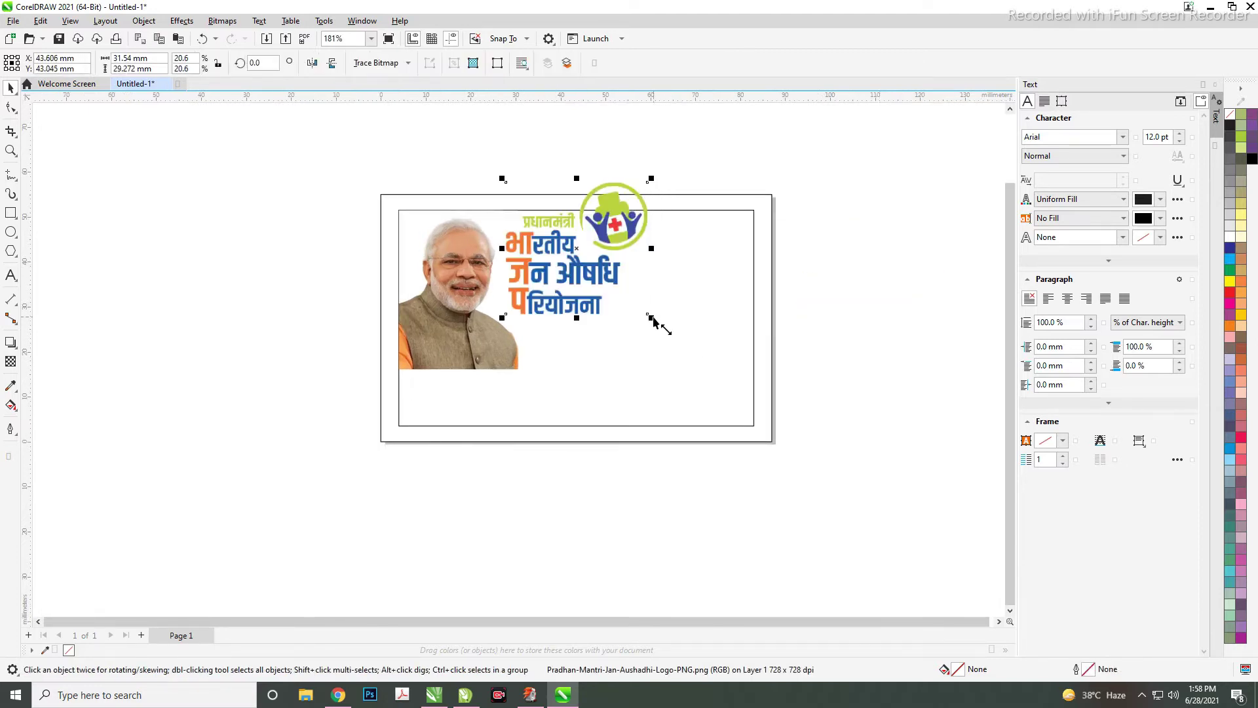
{"action": "mouse_move", "coordinate": [651, 318]}
{"action": "left_mouse_down"}
{"action": "mouse_move", "coordinate": [600, 270]}
{"action": "mouse_move", "coordinate": [562, 269]}
{"action": "left_mouse_up"}
{"action": "left_click", "coordinate": [642, 161]}
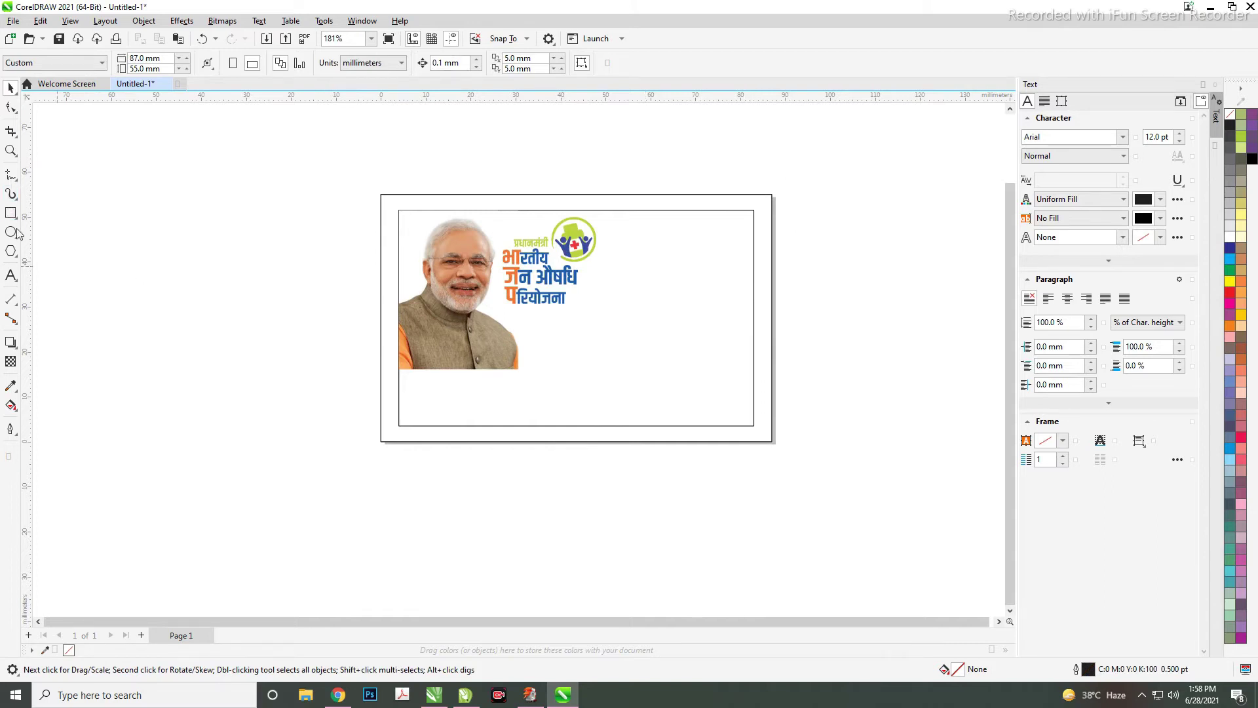
Add 'प्रधानमंत्री भारतीय जन औषधि' in BHARTIYA HINDI_068 right of the logo.
{"action": "left_click", "coordinate": [10, 276]}
{"action": "left_click", "coordinate": [624, 325]}
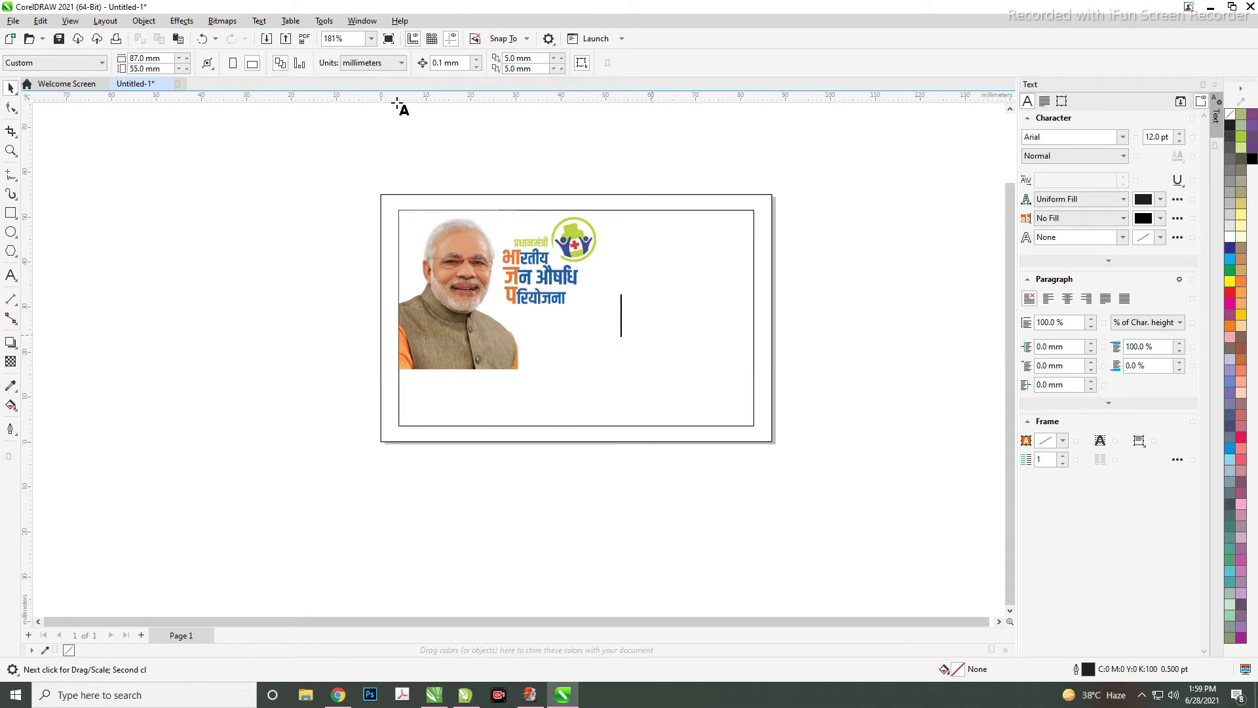
{"action": "left_click", "coordinate": [456, 66]}
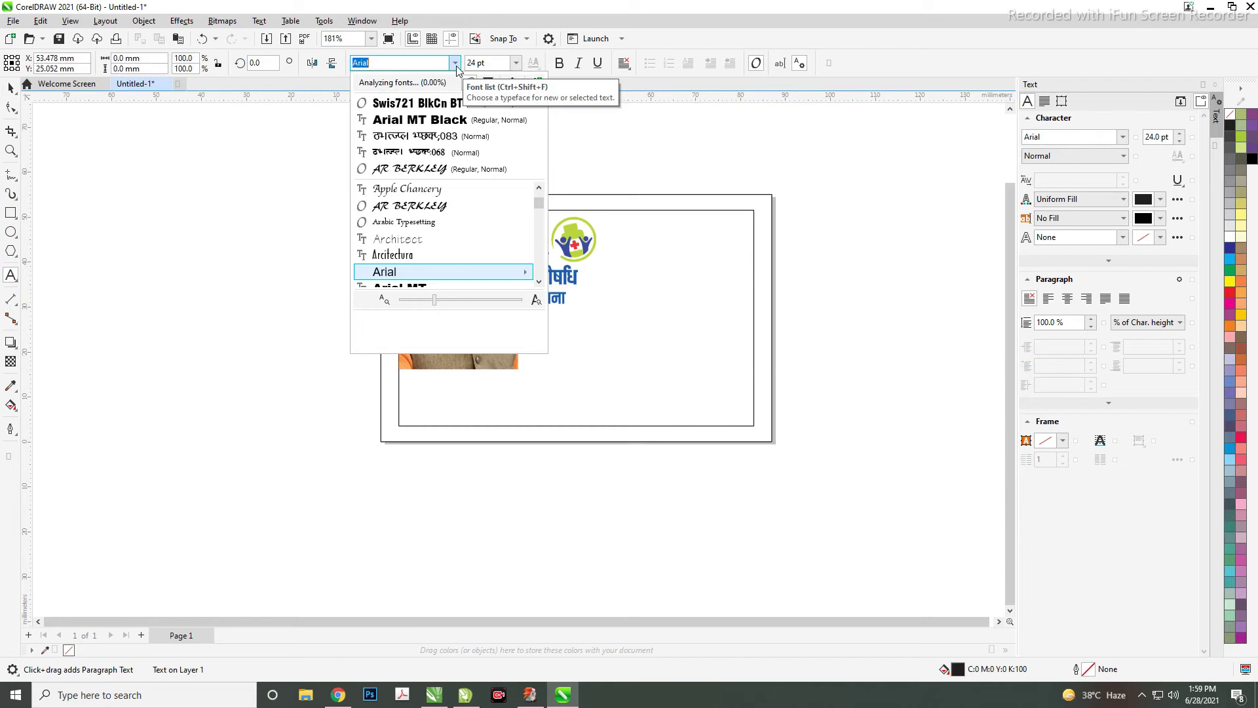
{"action": "left_click", "coordinate": [423, 152]}
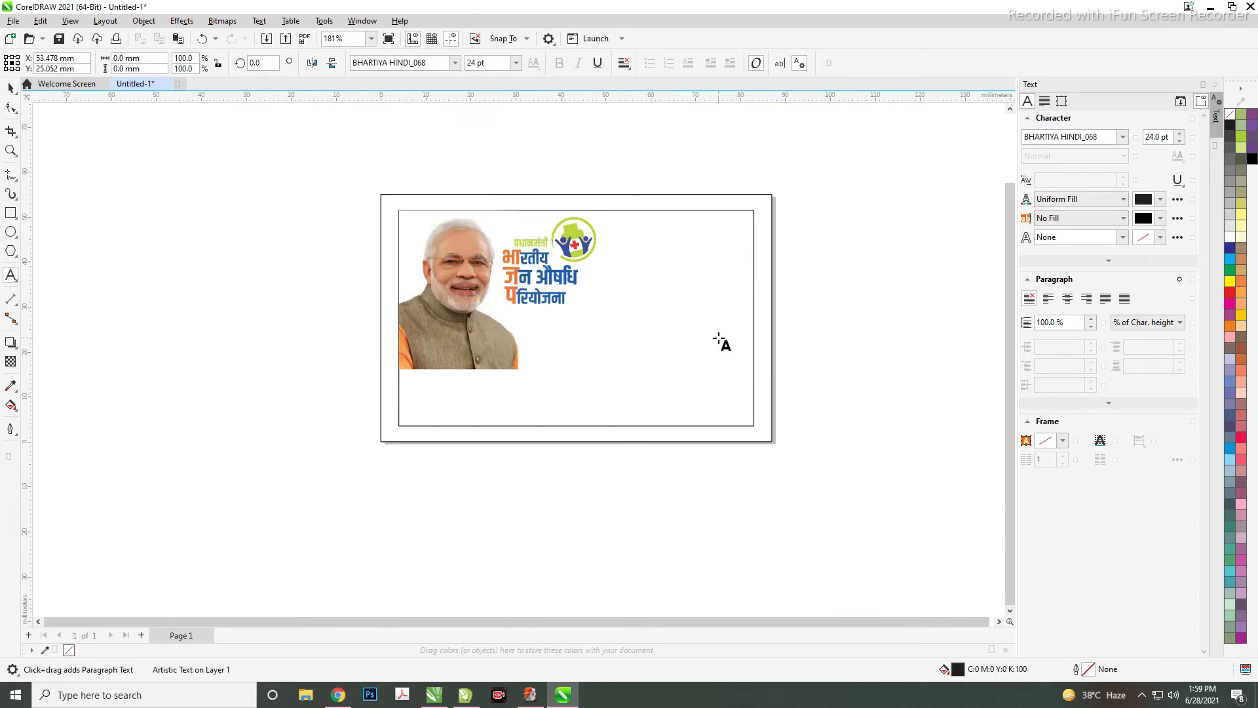
{"action": "type", "text": "प्रधानमंत्री भारतीय"}
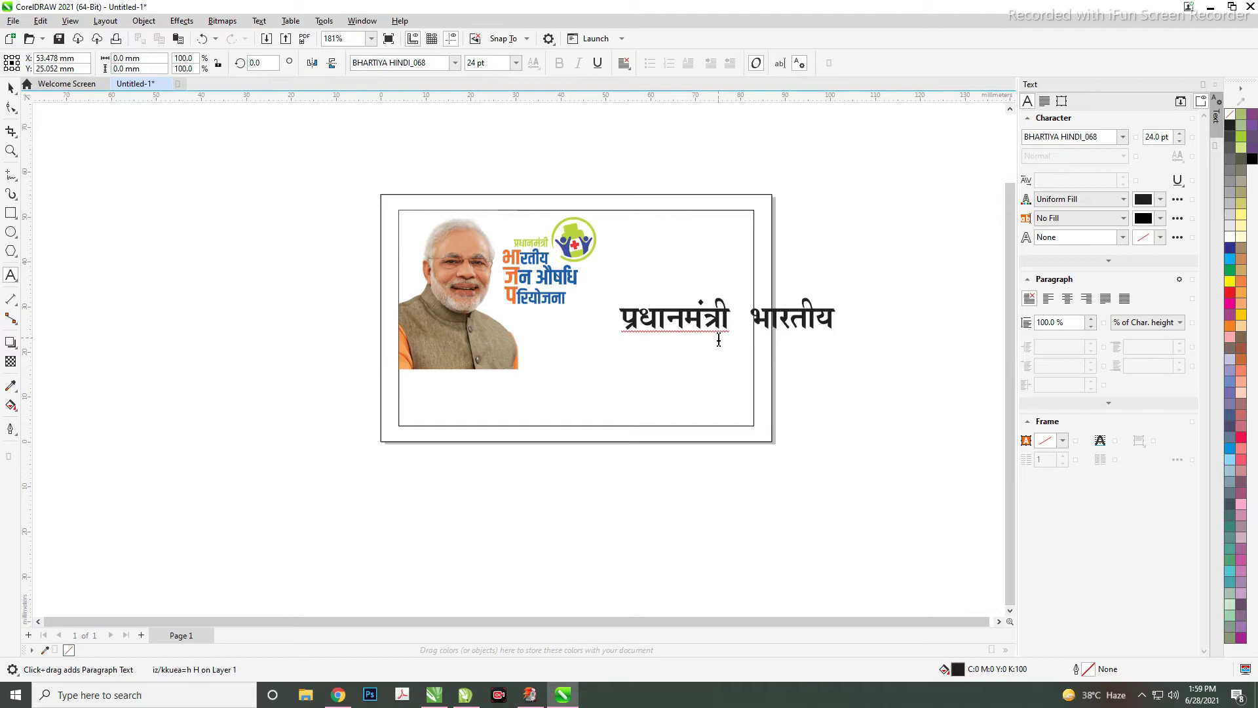
{"action": "type", "text": " जन आौ\""}
{"action": "type", "text": "k"}
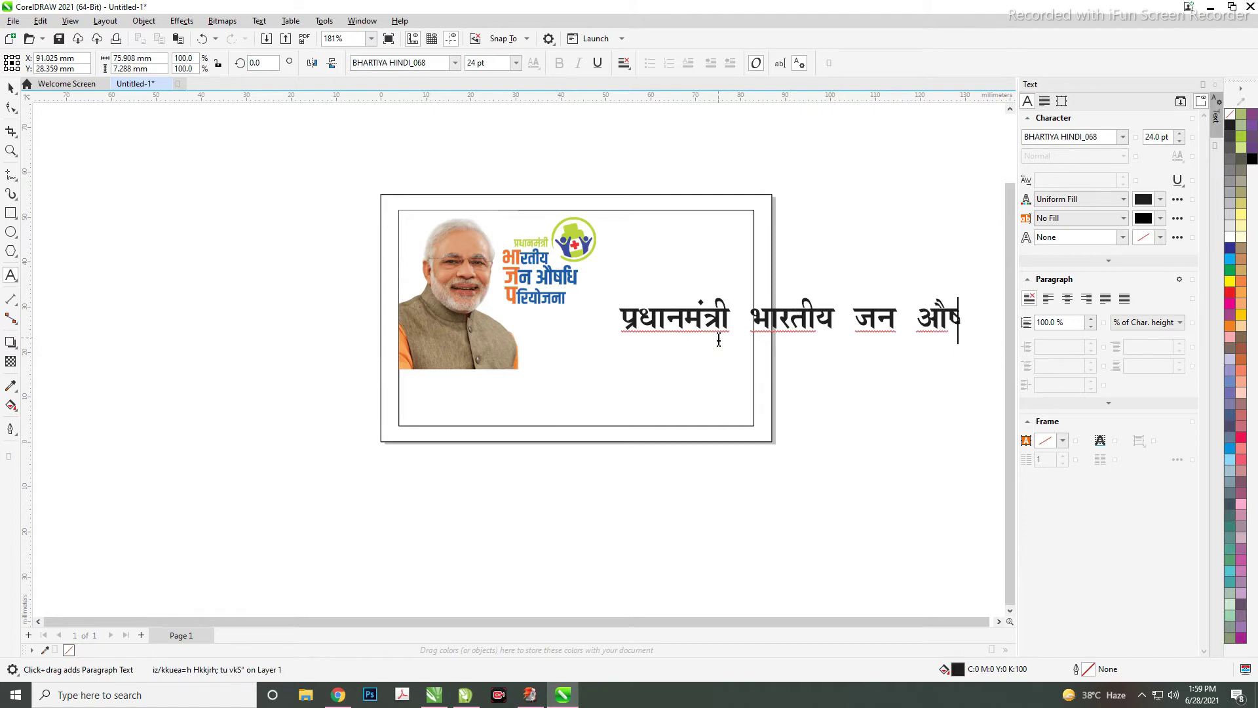
{"action": "type", "text": "f/k"}
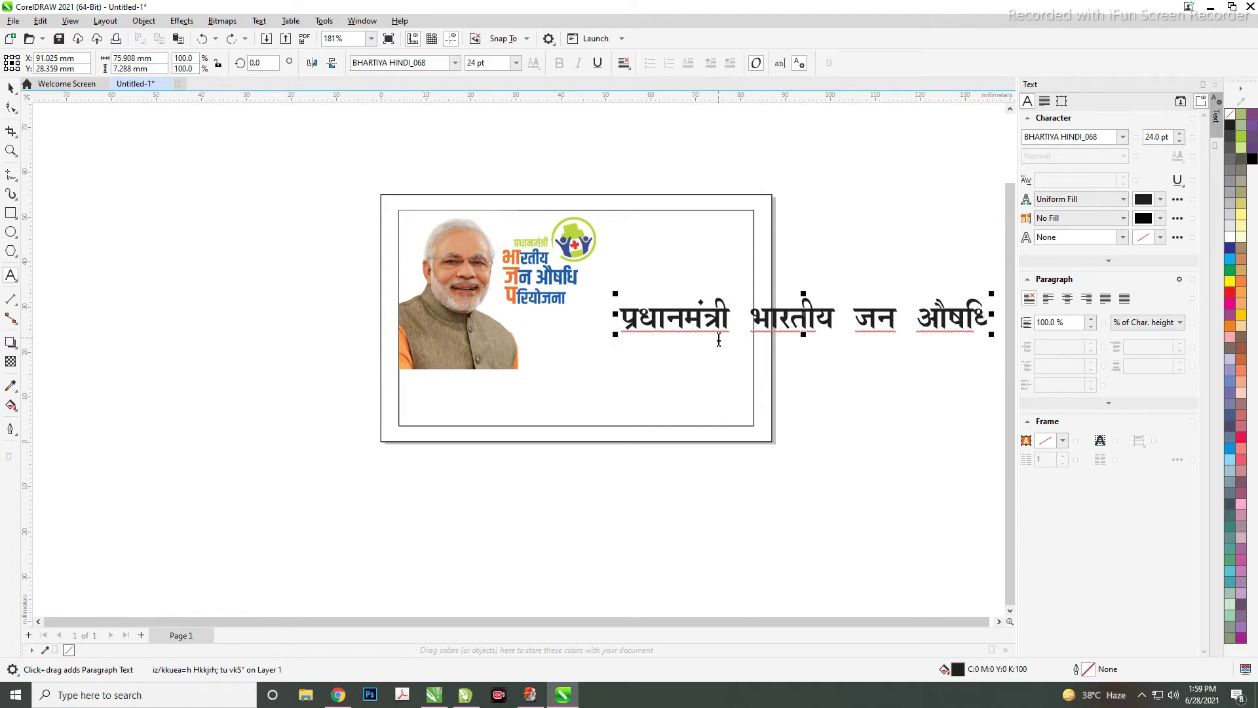
{"action": "key", "text": "ctrl+space"}
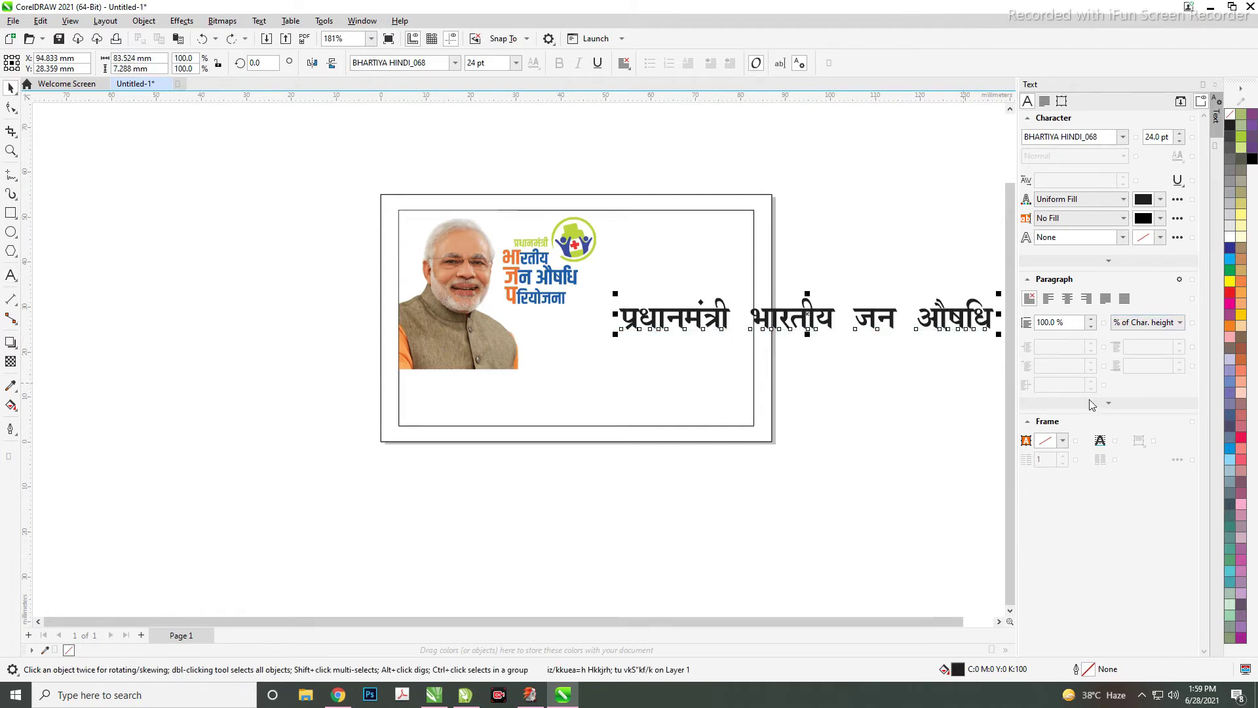
Set the Hindi title's word spacing to 40%.
{"action": "left_click", "coordinate": [1100, 403]}
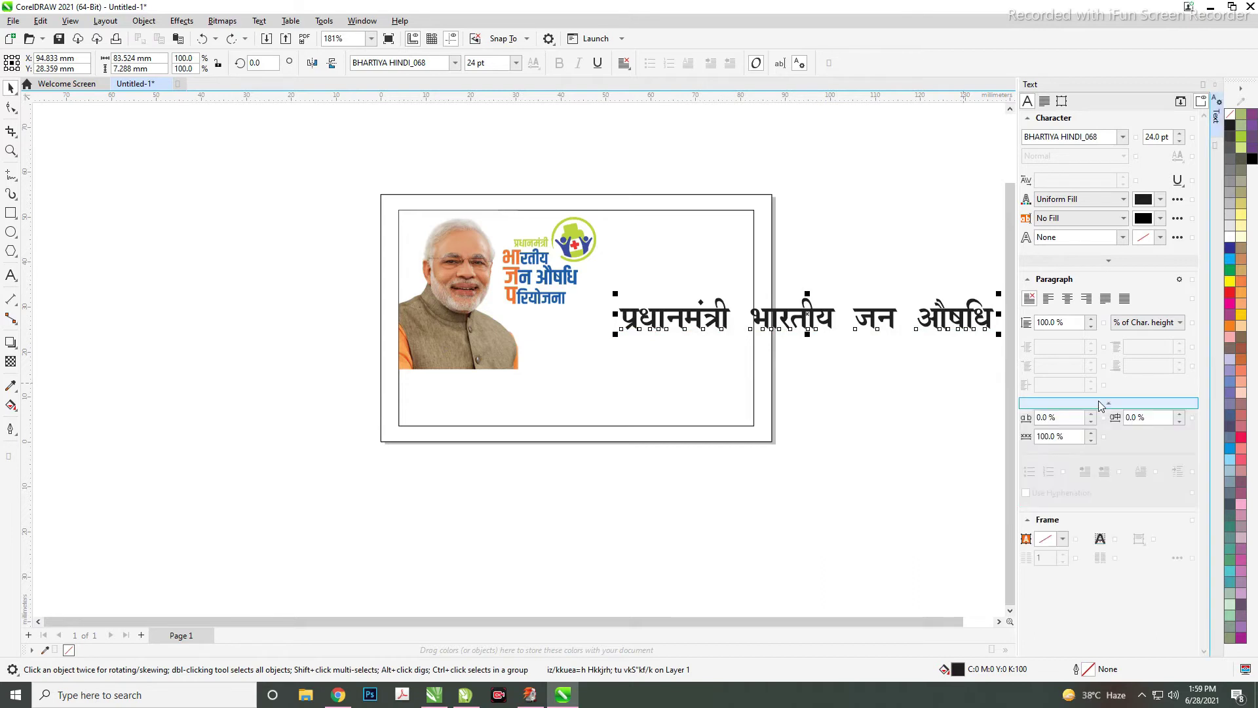
{"action": "double_click", "coordinate": [1068, 437]}
{"action": "type", "text": "50"}
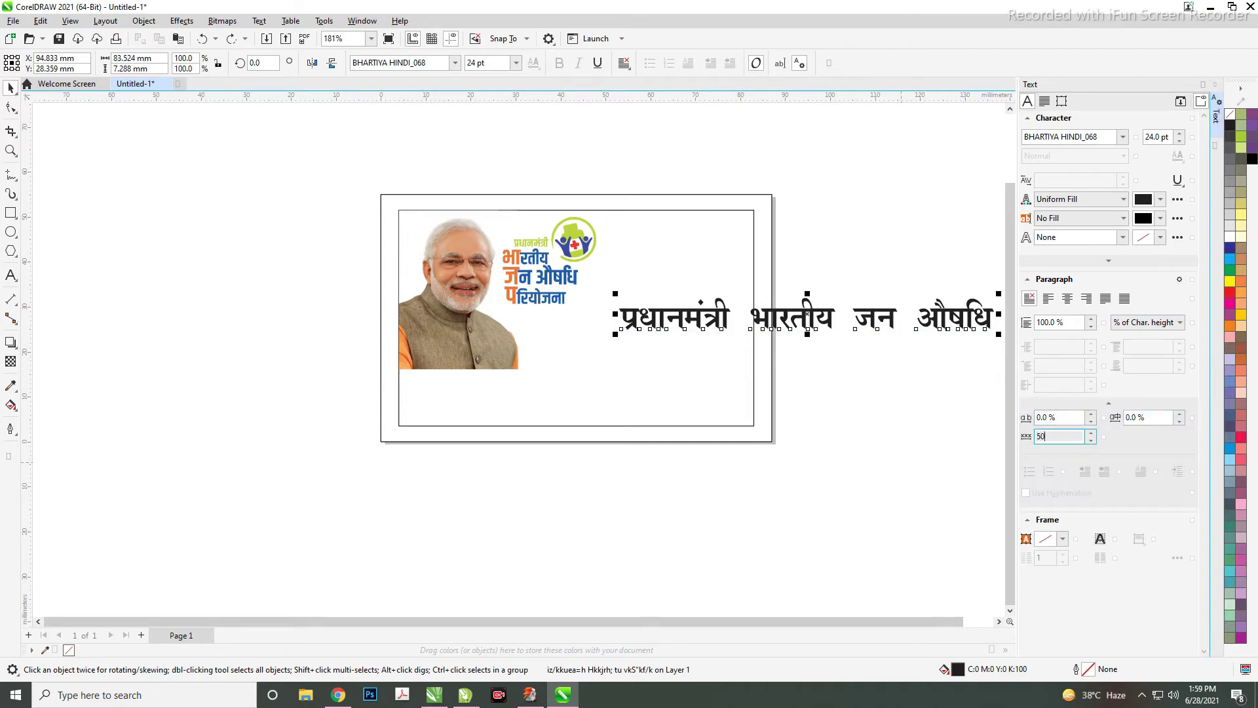
{"action": "key", "text": "Return"}
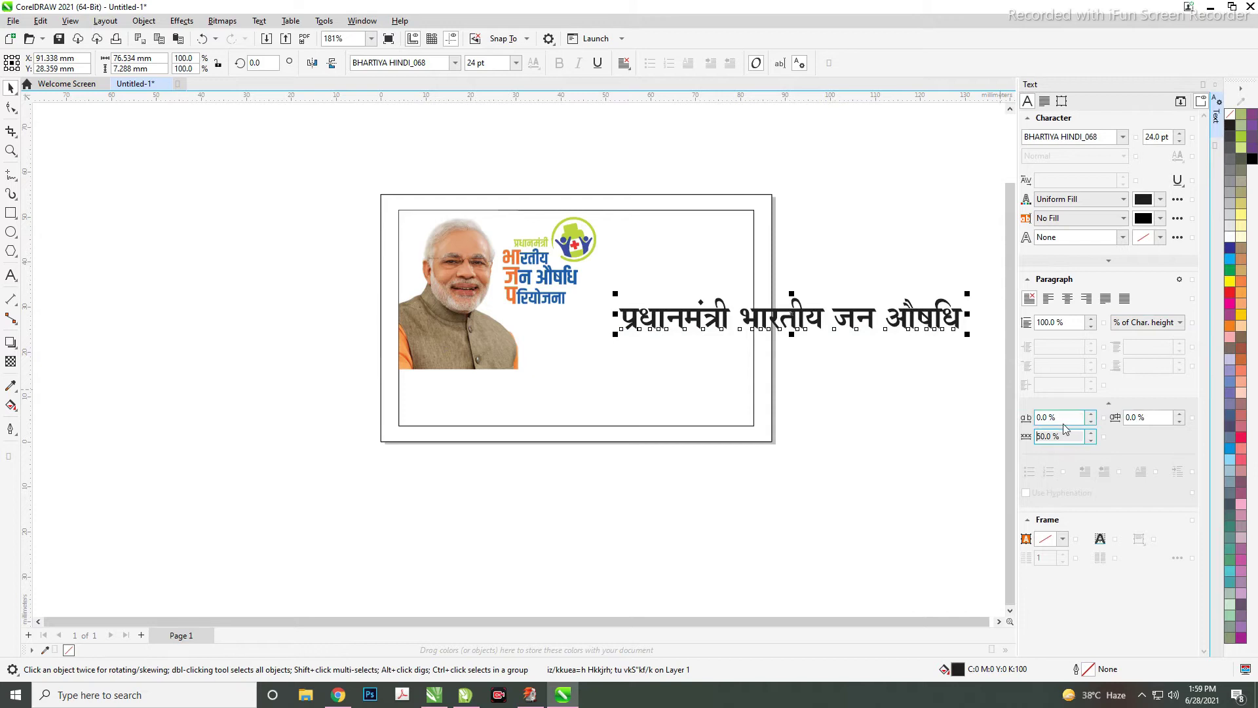
{"action": "type", "text": "40"}
{"action": "key", "text": "Return"}
Break the title before भारतीय onto two centred lines and move it beside the portrait.
{"action": "double_click", "coordinate": [739, 318]}
{"action": "key", "text": "Return"}
{"action": "key", "text": "ctrl+a"}
{"action": "key", "text": "ctrl+e"}
{"action": "key", "text": "ctrl+space"}
{"action": "left_click_drag", "start_coordinate": [678, 321], "coordinate": [679, 314]}
Shrink the logo to about 90%, shift it left, and nudge the title up slightly.
{"action": "left_click", "coordinate": [573, 242]}
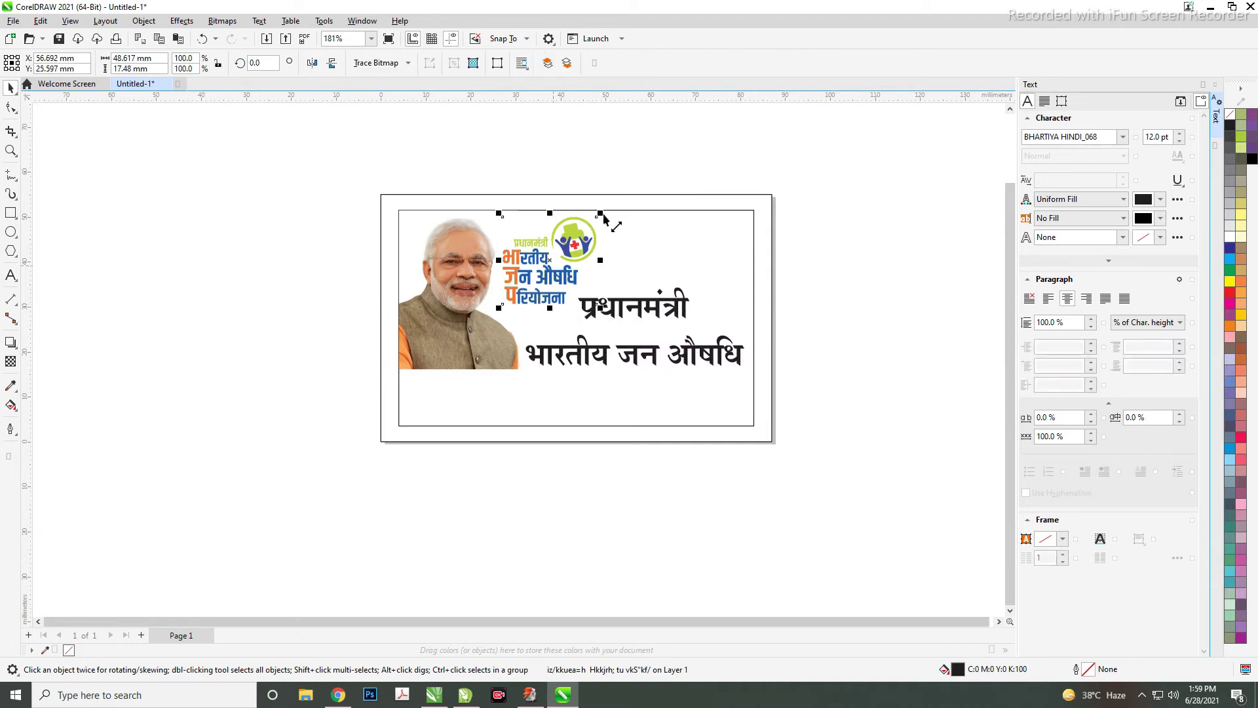
{"action": "left_click_drag", "start_coordinate": [597, 216], "coordinate": [589, 220]}
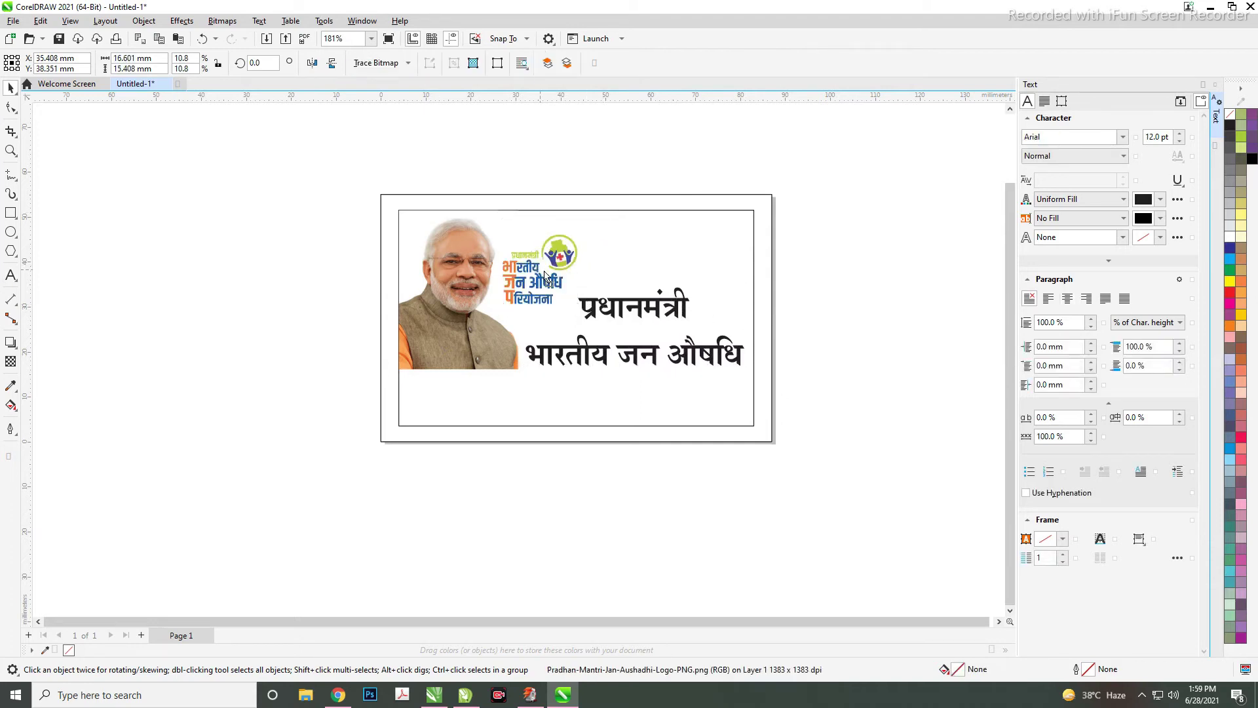
{"action": "left_click_drag", "start_coordinate": [551, 268], "coordinate": [536, 266]}
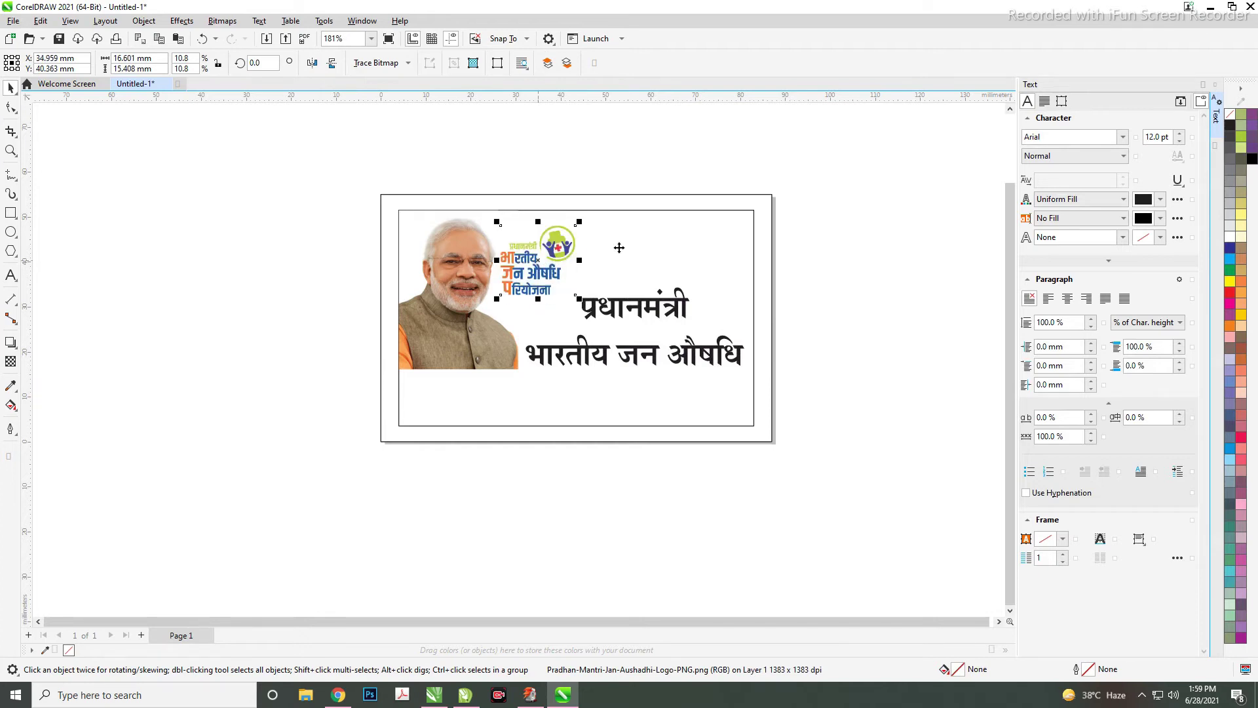
{"action": "left_click", "coordinate": [698, 237]}
{"action": "left_click", "coordinate": [635, 311]}
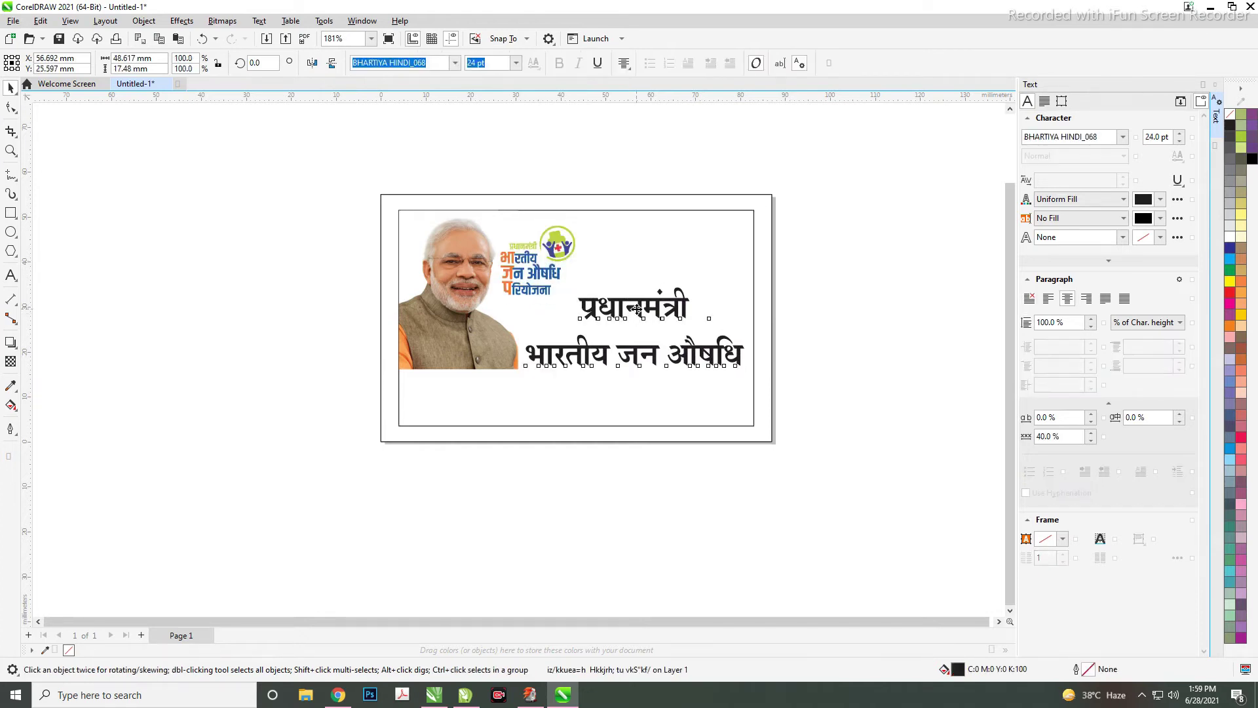
{"action": "left_click_drag", "start_coordinate": [638, 295], "coordinate": [642, 300]}
{"action": "left_click", "coordinate": [849, 303]}
Tighten the title's line spacing by pulling the second line closer to the first.
{"action": "left_click", "coordinate": [525, 349]}
{"action": "key", "text": "F10"}
{"action": "left_click_drag", "start_coordinate": [527, 355], "coordinate": [524, 335]}
{"action": "key", "text": "space"}
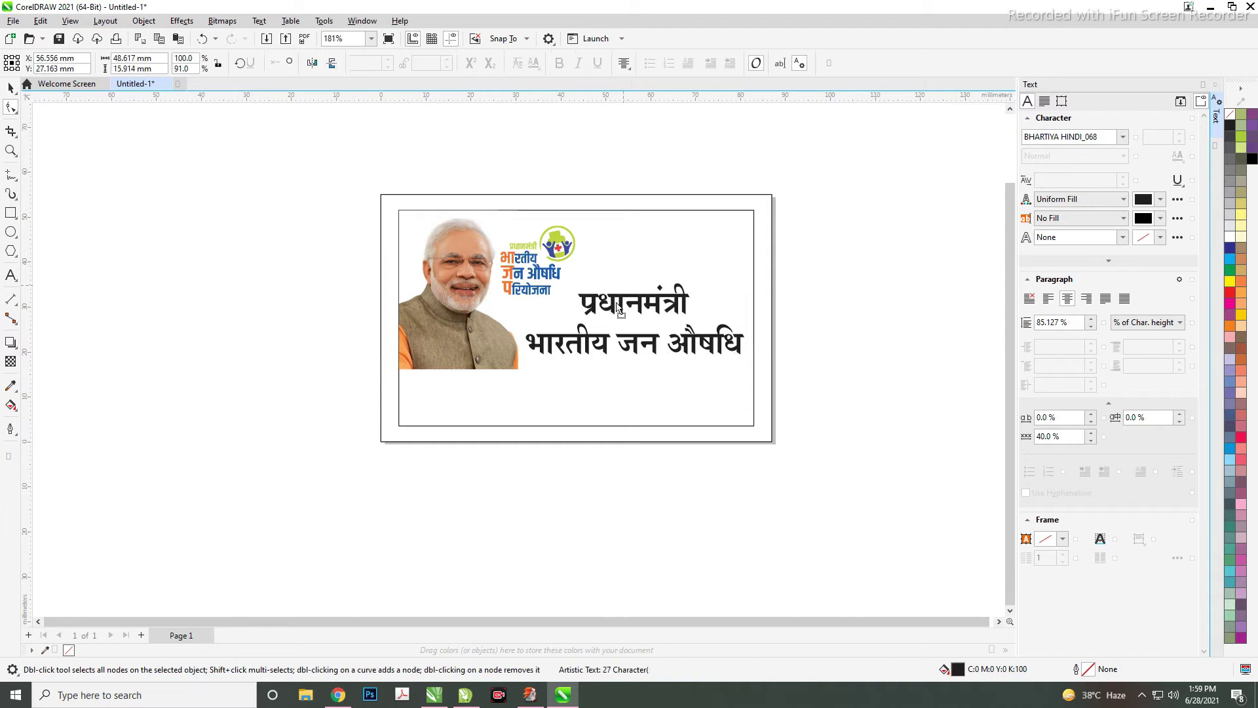
{"action": "left_click_drag", "start_coordinate": [623, 285], "coordinate": [618, 300]}
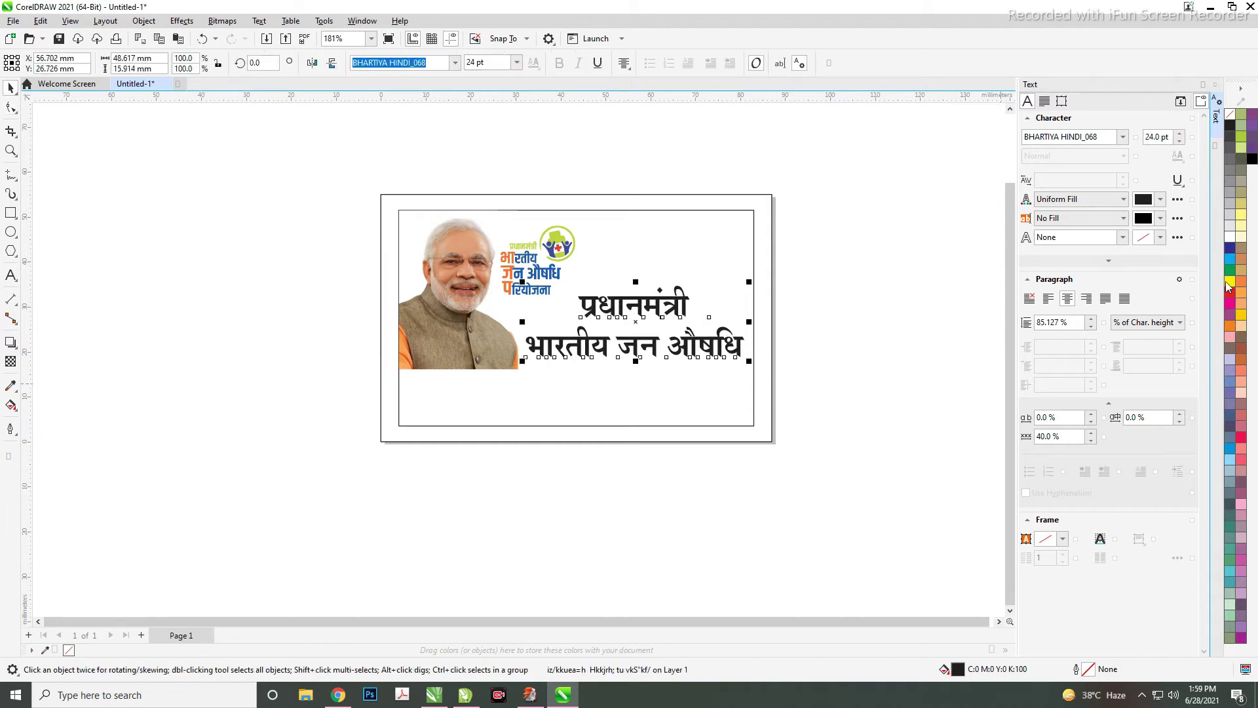
Colour the Hindi title dark blue and enlarge it slightly.
{"action": "left_click", "coordinate": [1231, 255]}
{"action": "left_click", "coordinate": [850, 301]}
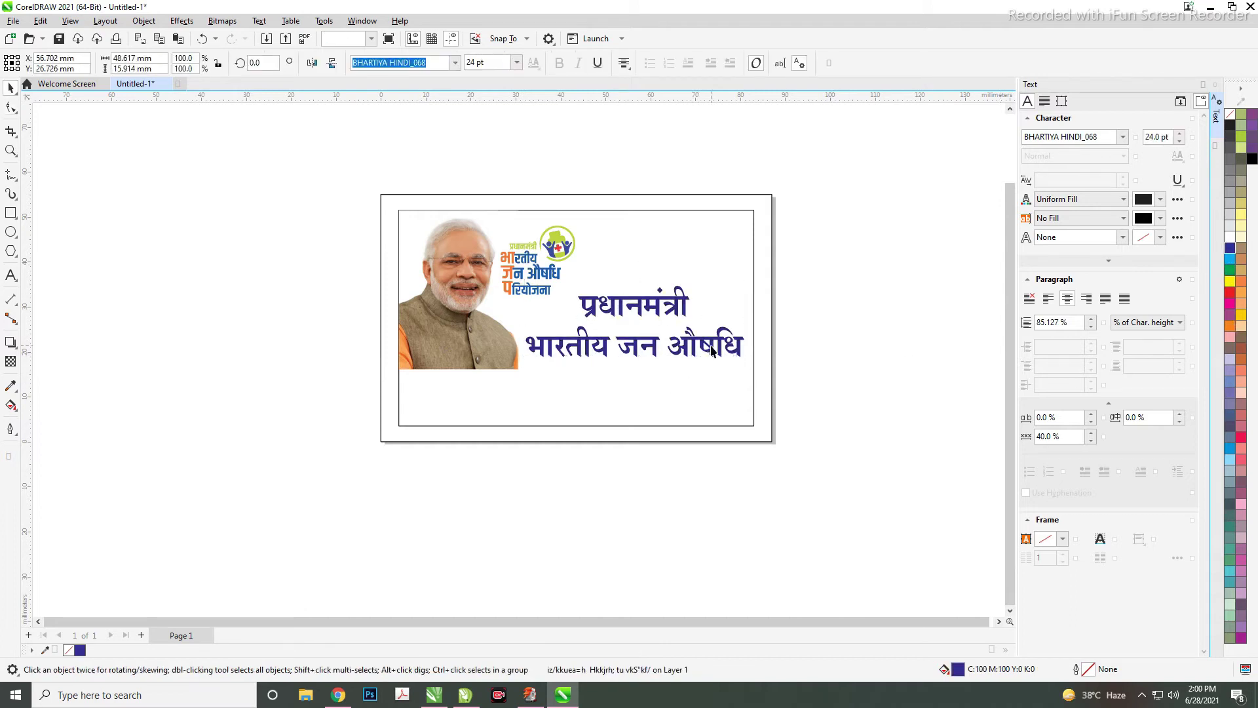
{"action": "left_click_drag", "start_coordinate": [747, 360], "coordinate": [753, 375]}
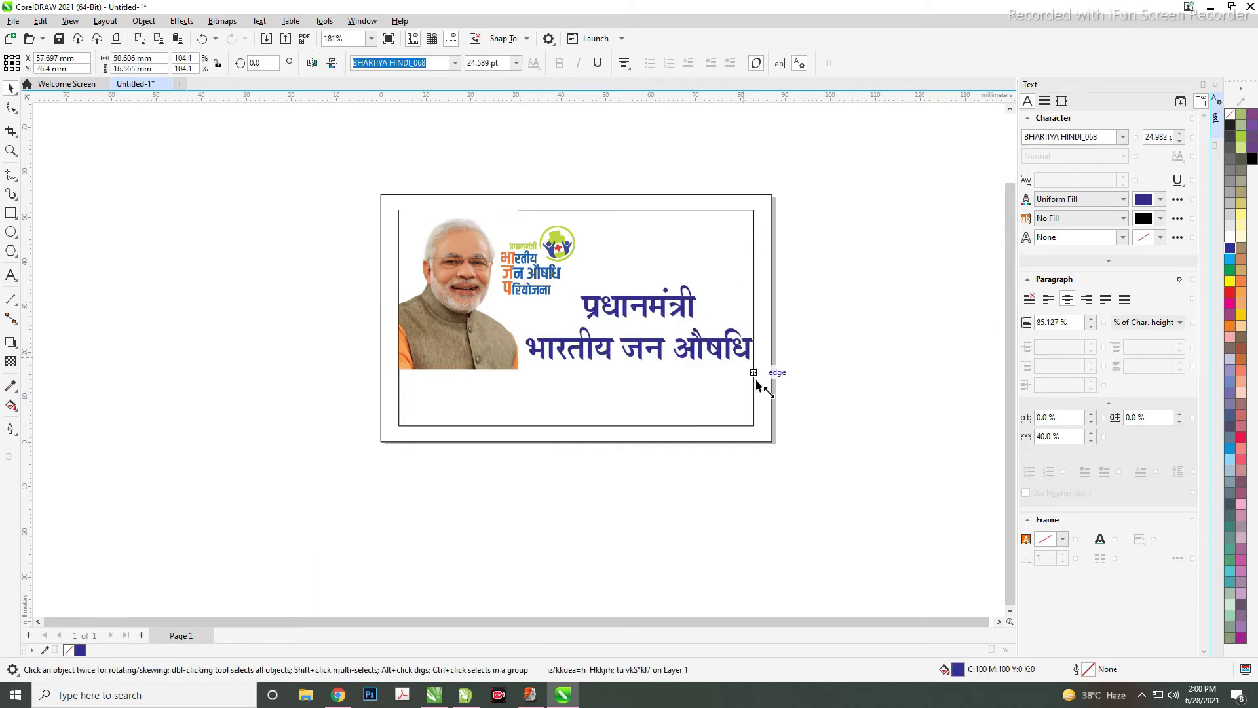
{"action": "left_click", "coordinate": [783, 317]}
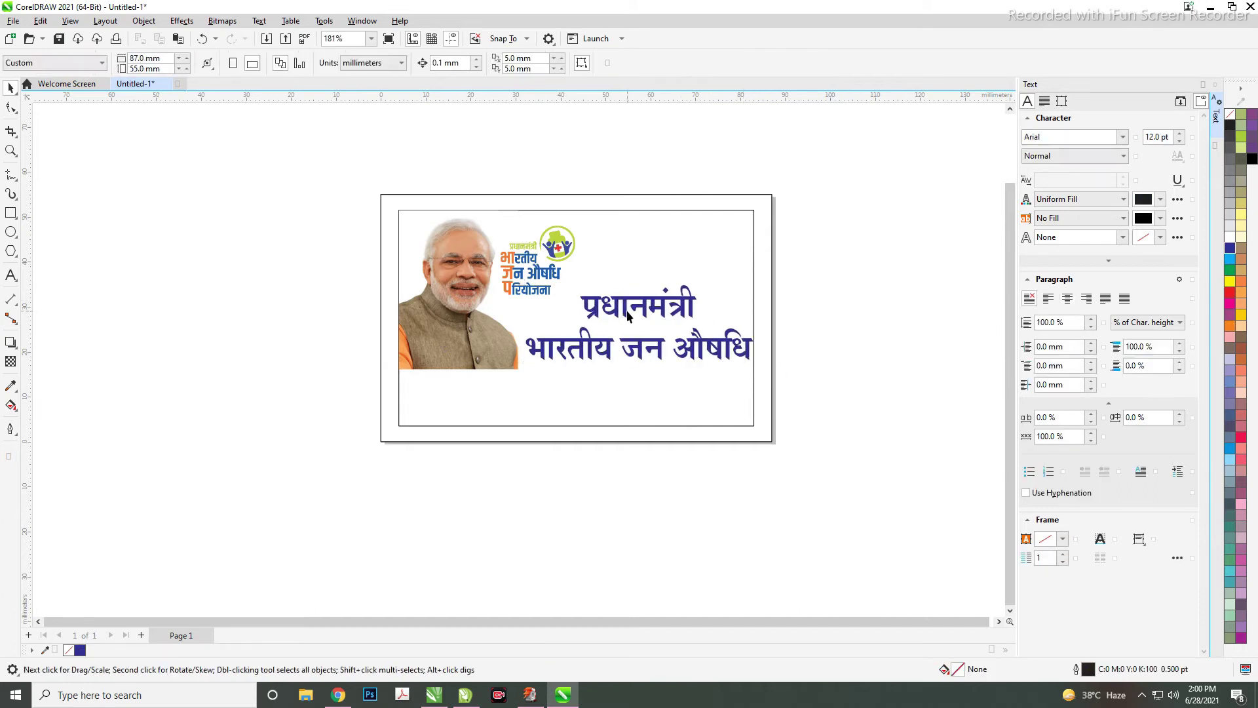
{"action": "left_click", "coordinate": [707, 303]}
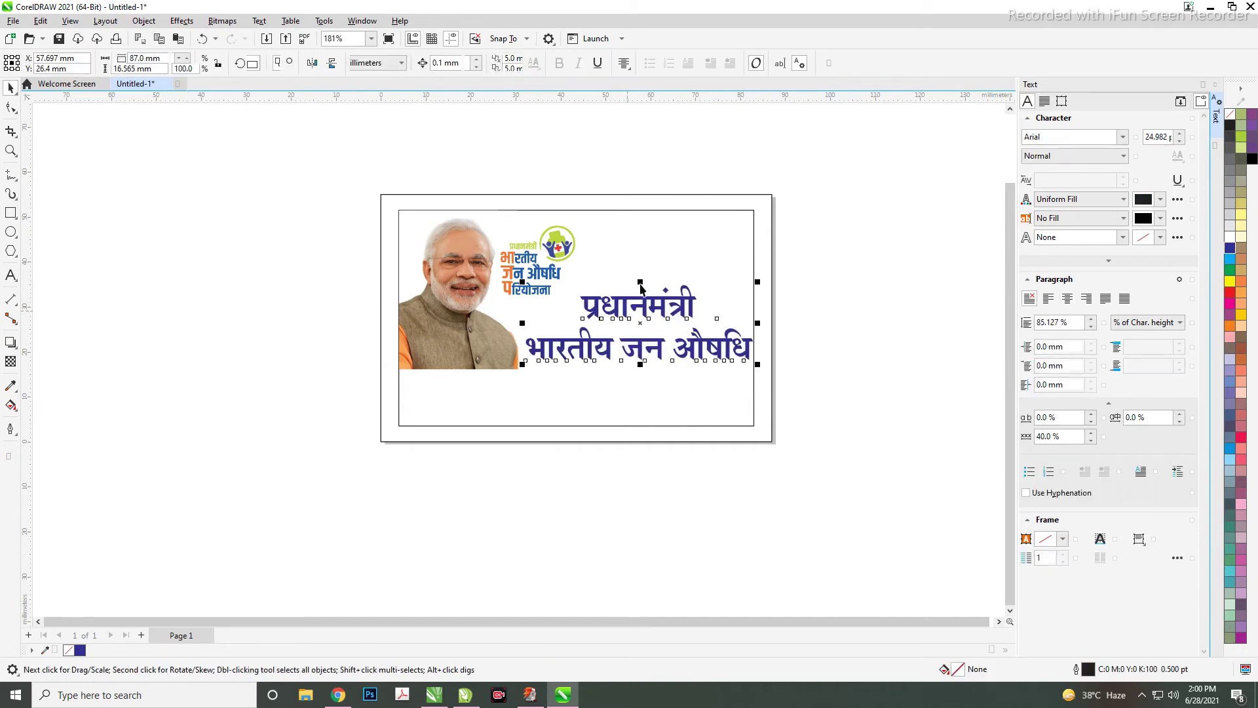
{"action": "left_click", "coordinate": [818, 260]}
Type the contact's name and +91 phone number as a two-line text block at the card's top right.
{"action": "left_click", "coordinate": [10, 276]}
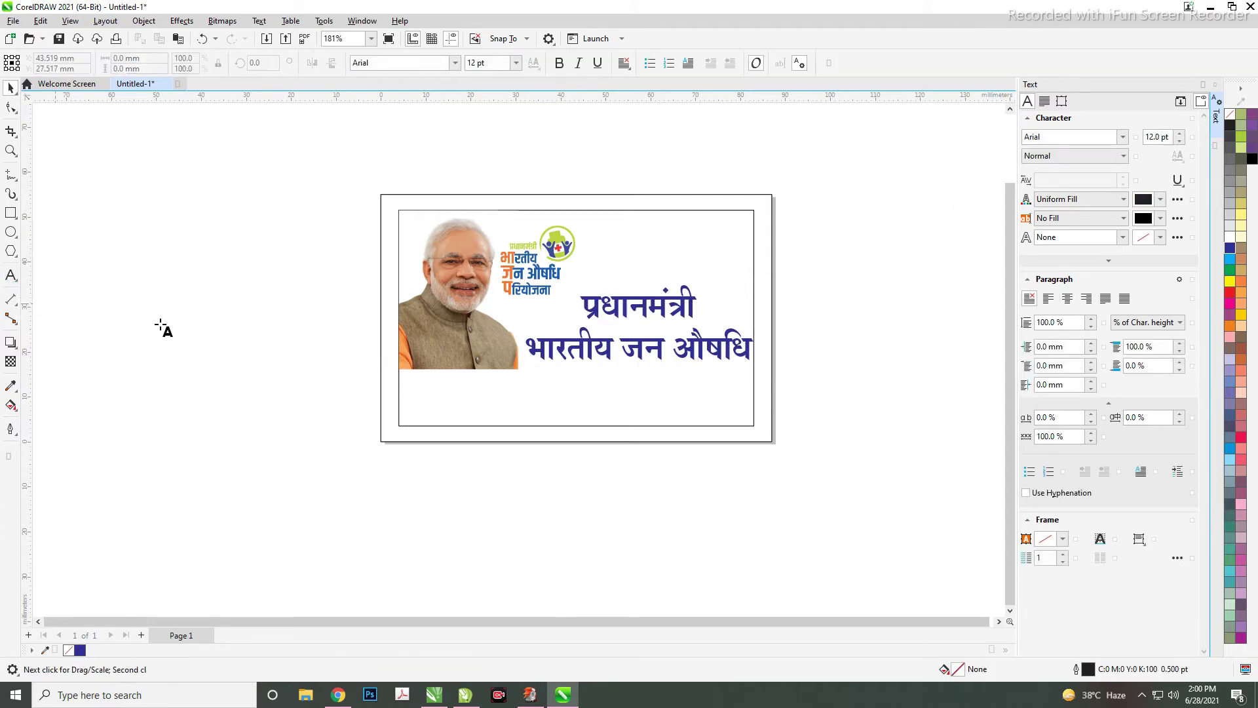
{"action": "left_click", "coordinate": [658, 248]}
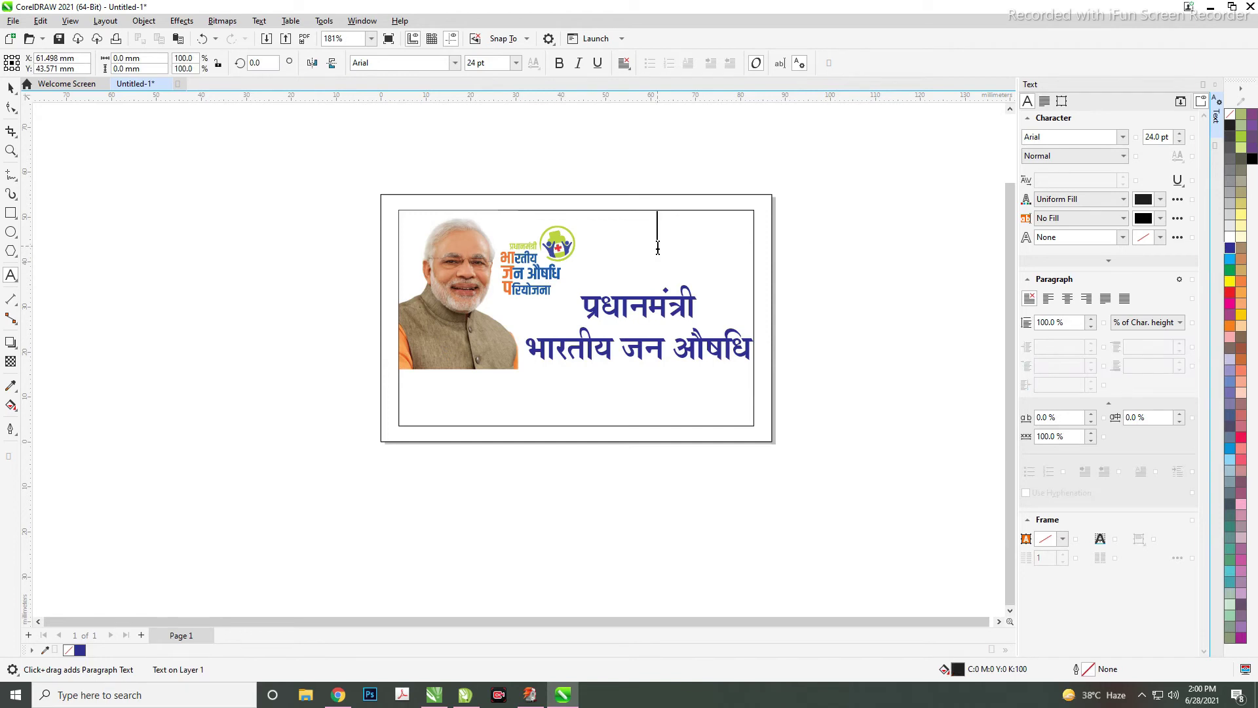
{"action": "type", "text": "an"}
{"action": "key", "text": "BackSpace"}
{"action": "key", "text": "BackSpace"}
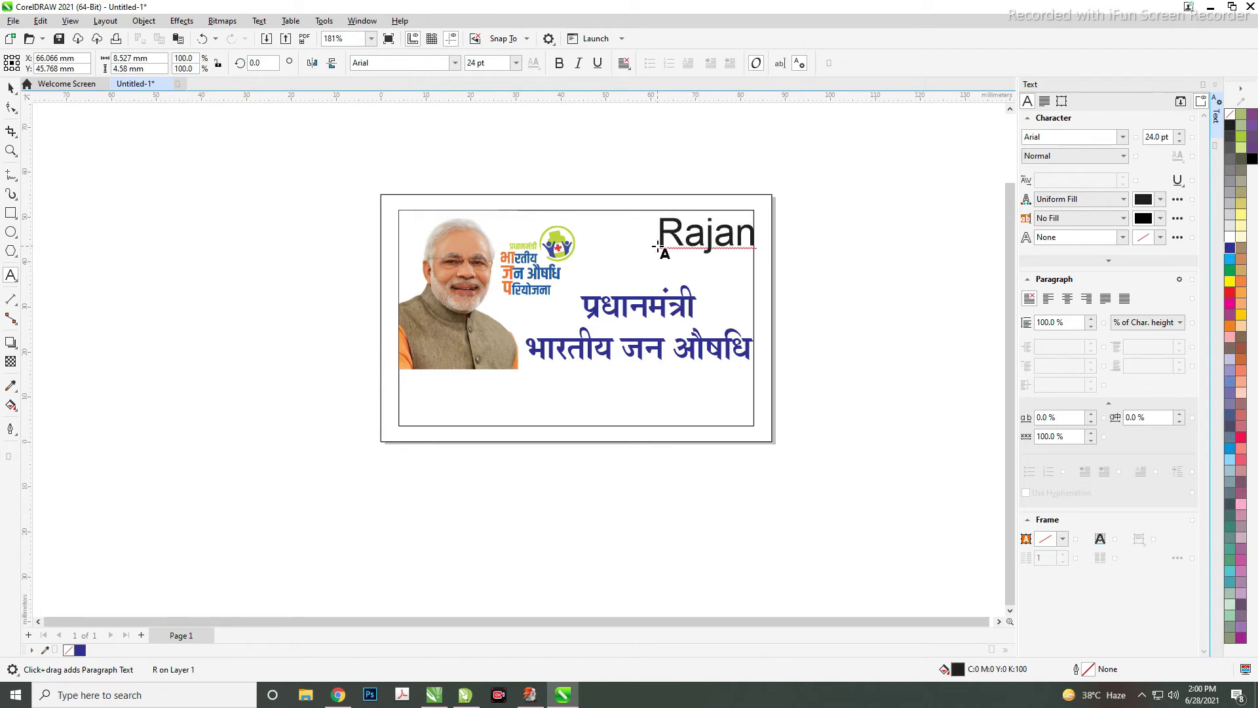
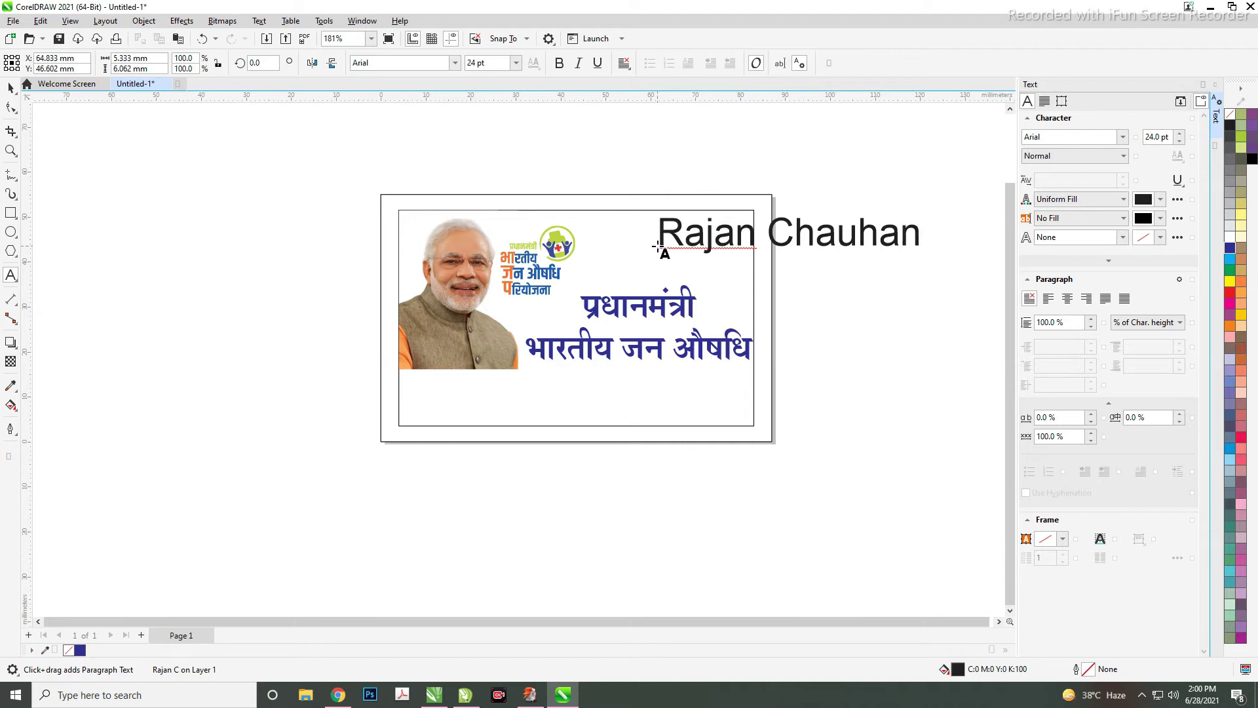
{"action": "key", "text": "Escape"}
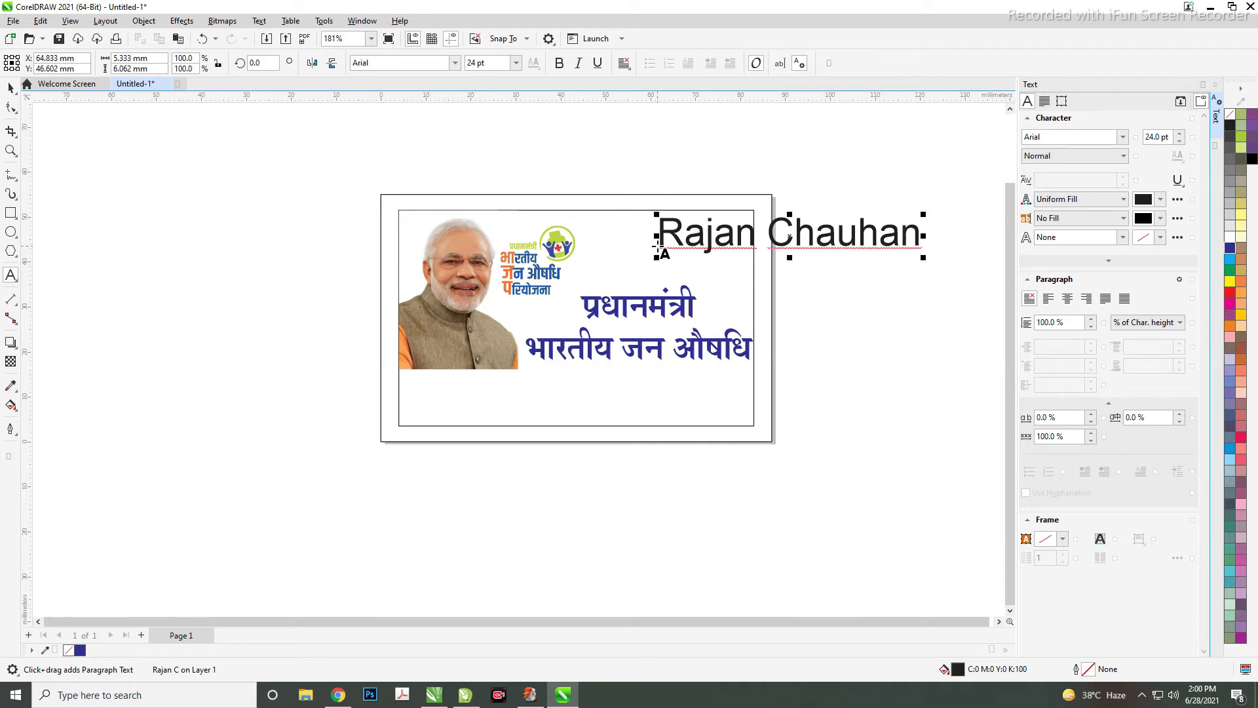
{"action": "type", "text": "+91-"}
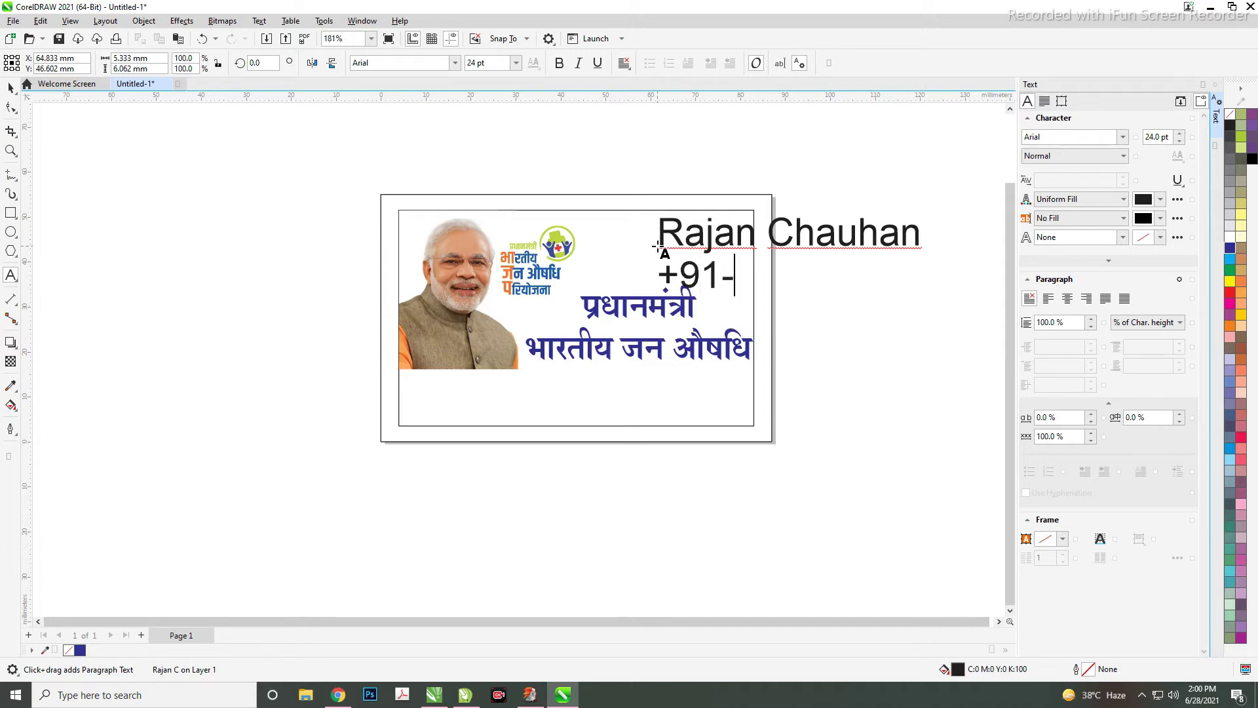
{"action": "type", "text": "8810xxxxx"}
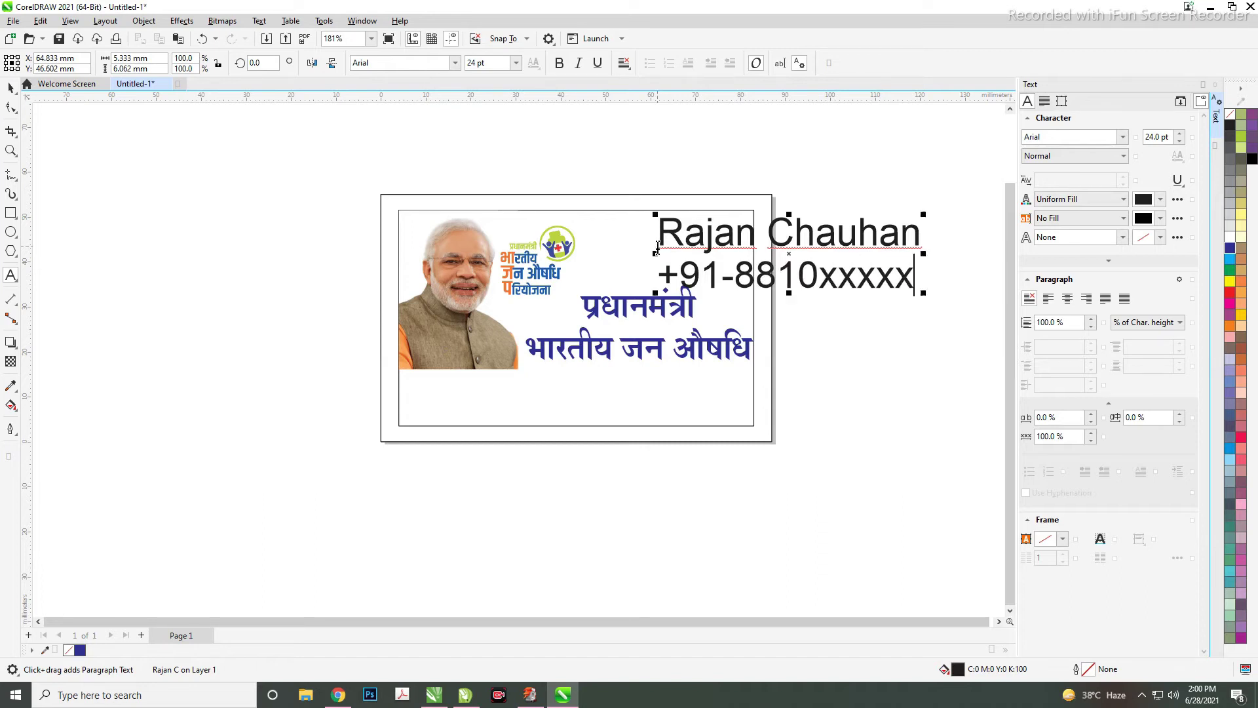
{"action": "type", "text": "x"}
{"action": "key", "text": "BackSpace"}
{"action": "key", "text": "ctrl+space"}
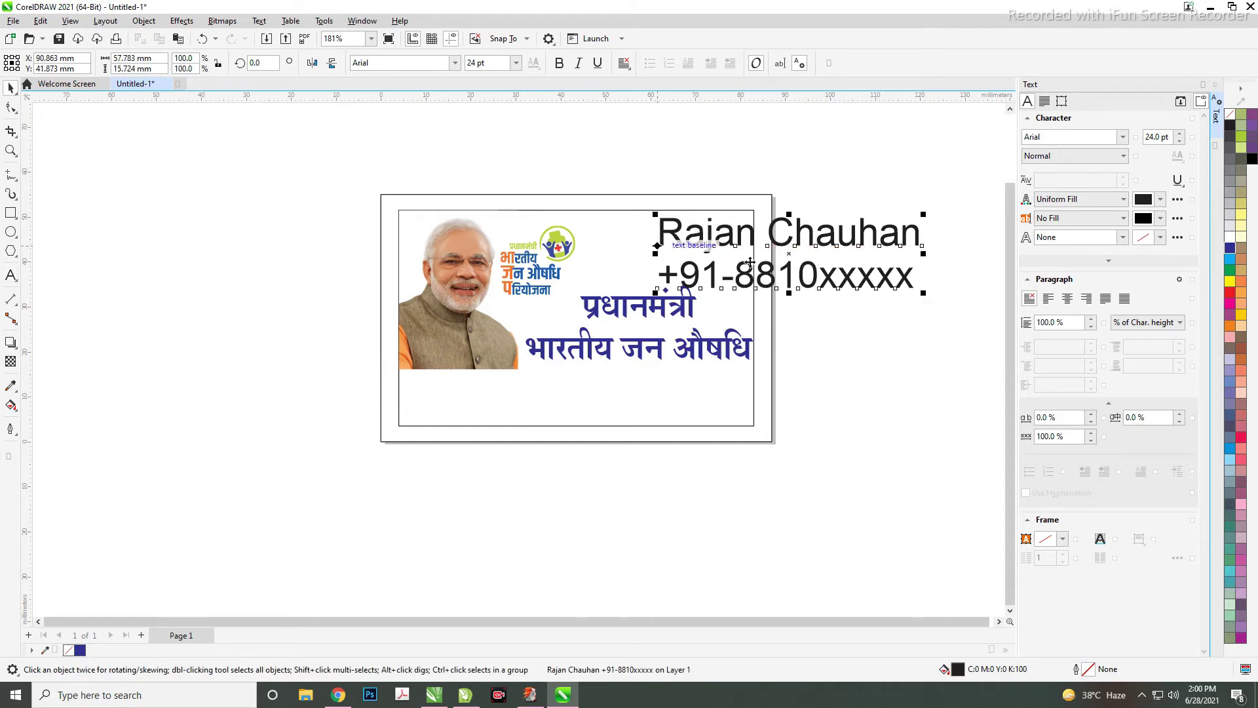
Shrink the name and phone block and set it in Futura Hv BT.
{"action": "mouse_move", "coordinate": [924, 294]}
{"action": "left_mouse_down"}
{"action": "mouse_move", "coordinate": [777, 253]}
{"action": "mouse_move", "coordinate": [723, 221]}
{"action": "left_mouse_up"}
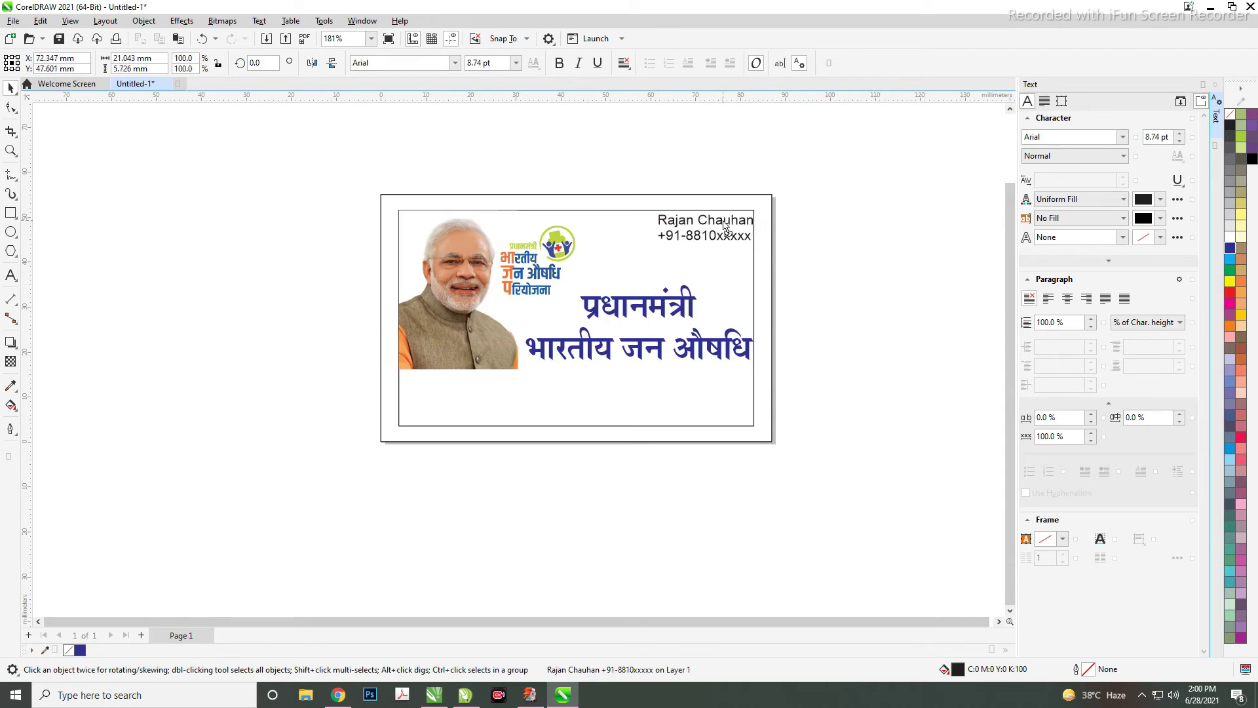
{"action": "left_click", "coordinate": [454, 63]}
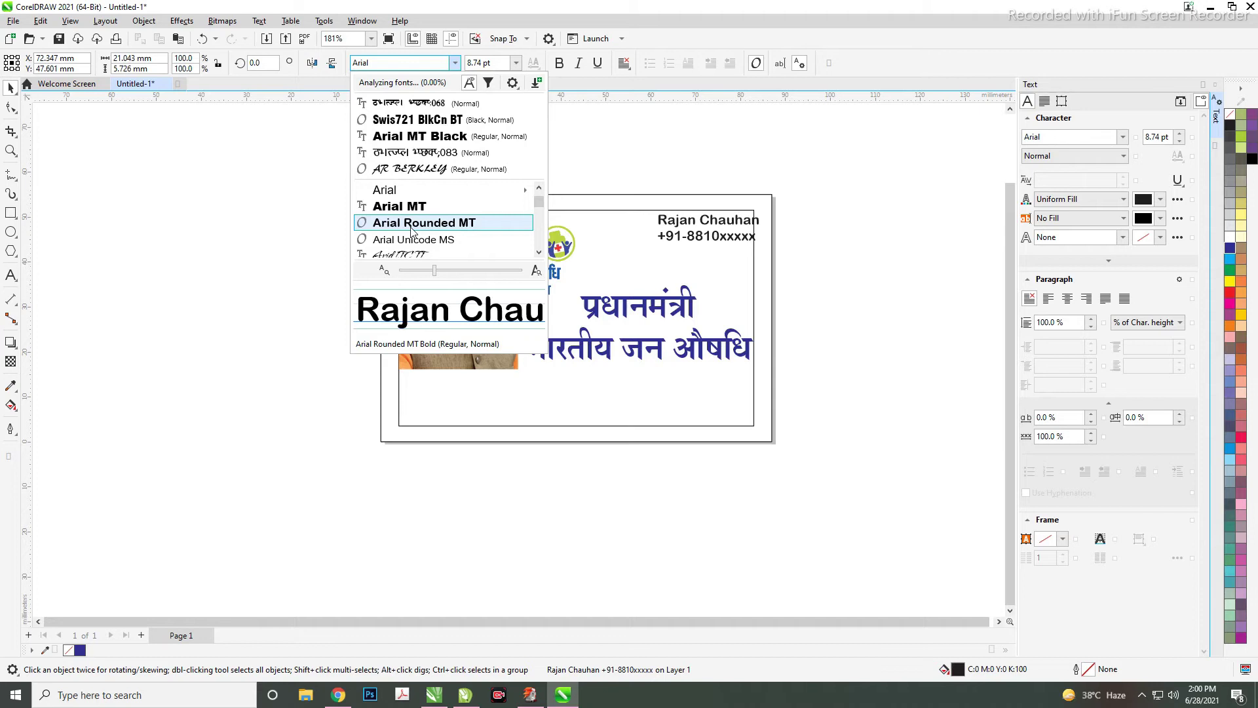
{"action": "key", "text": "f"}
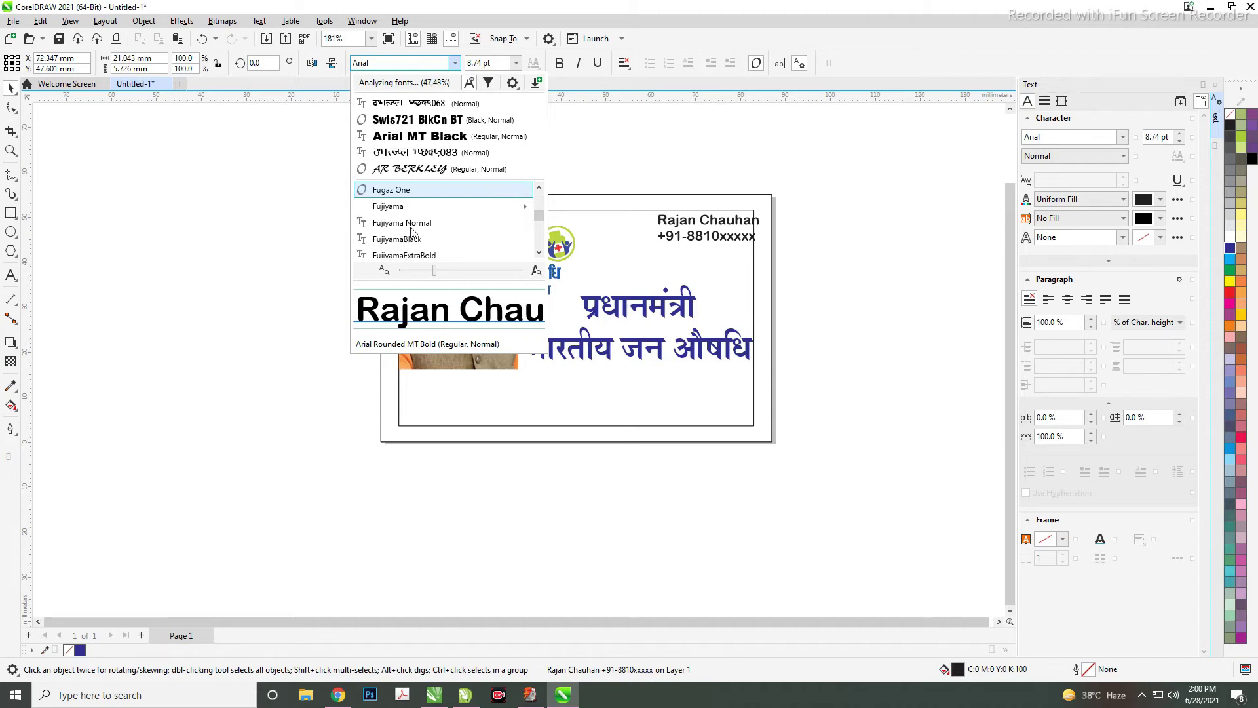
{"action": "key", "text": "u"}
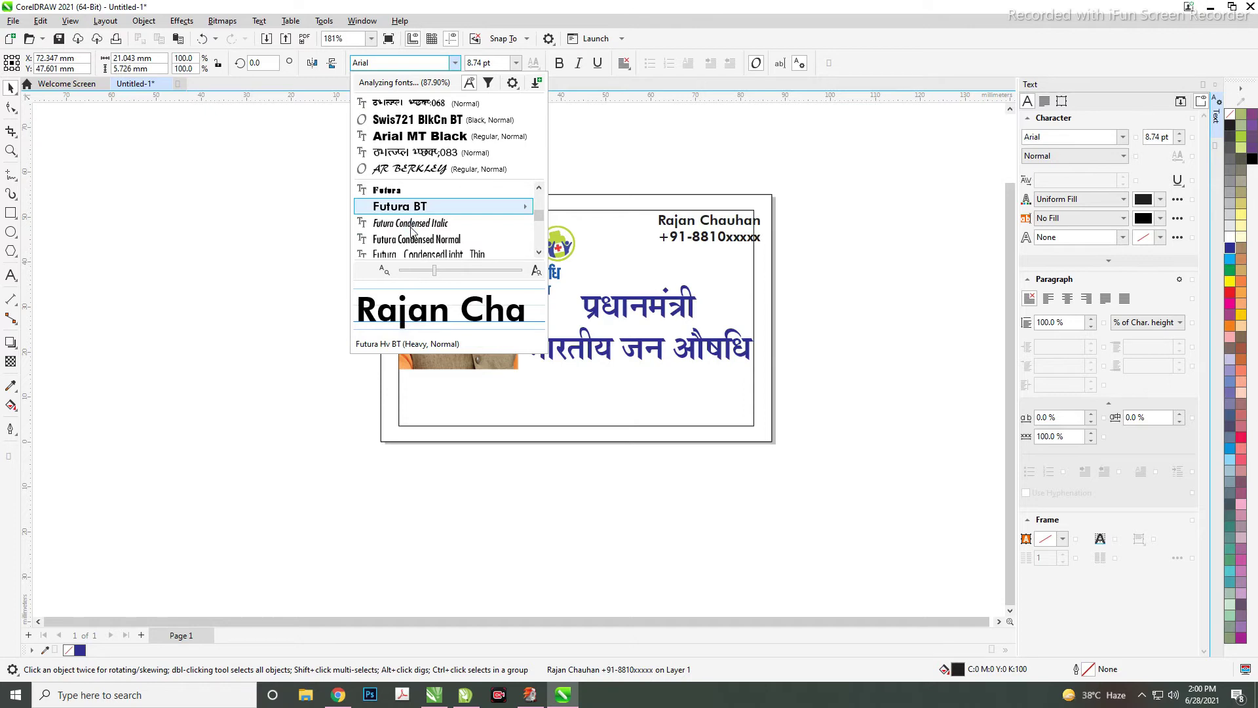
{"action": "key", "text": "Return"}
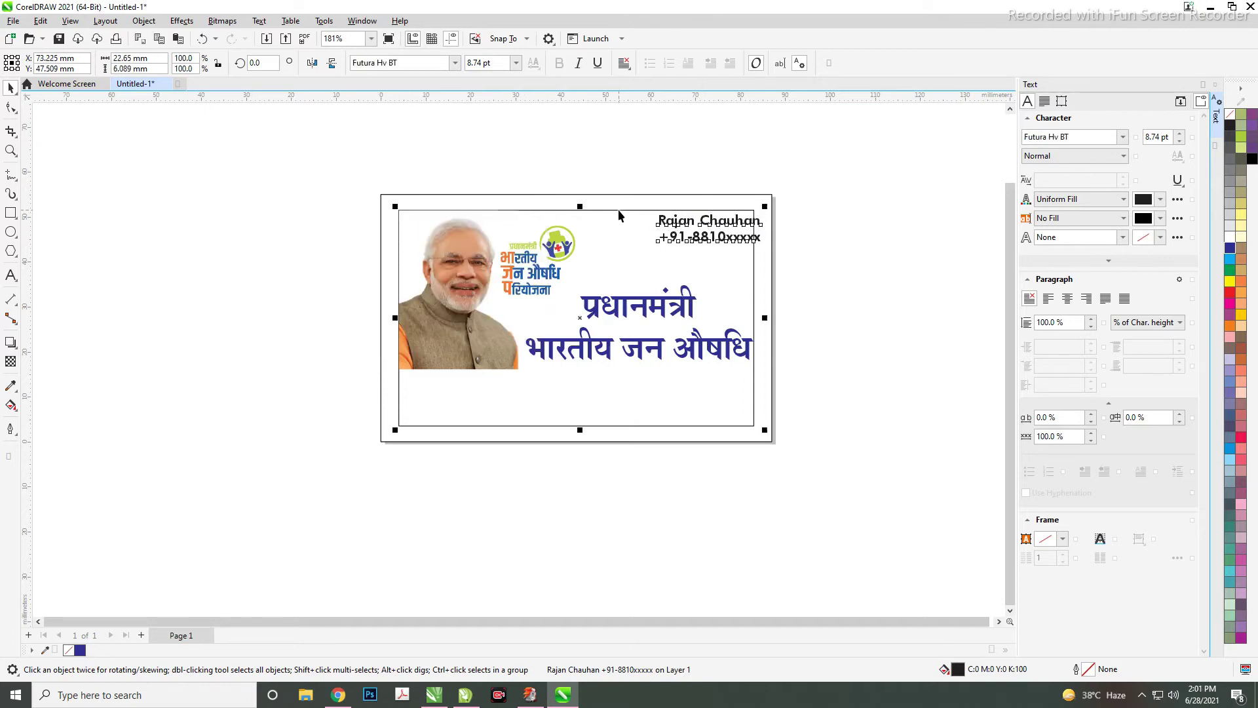
Align the name and phone block to the card frame's top-right corner.
{"action": "left_click", "coordinate": [619, 210], "text": "shift"}
{"action": "key", "text": "r"}
{"action": "key", "text": "t"}
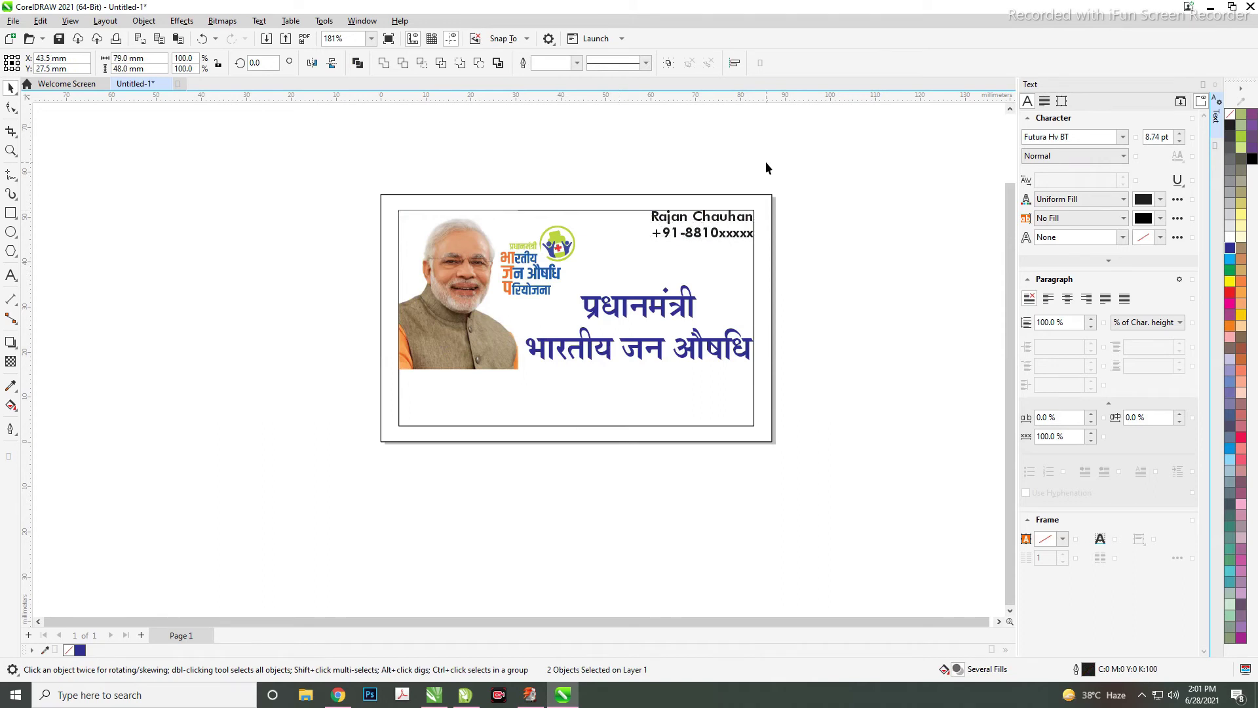
{"action": "left_click", "coordinate": [727, 235]}
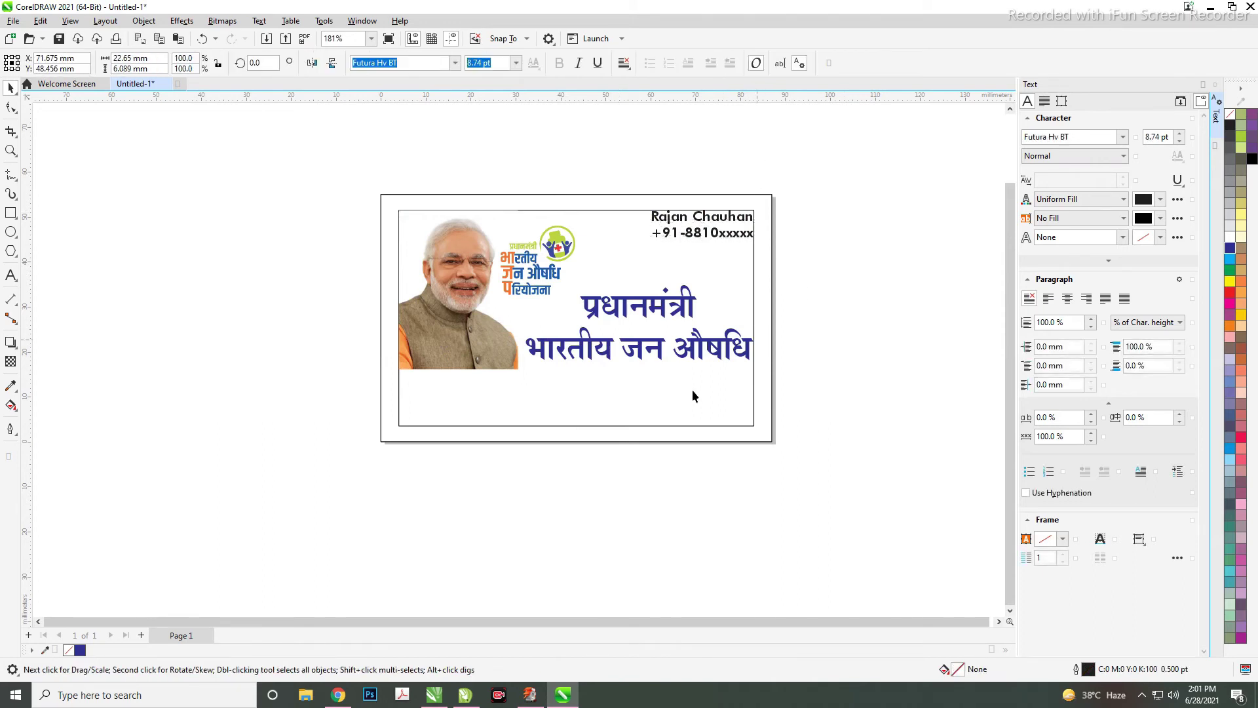
{"action": "left_click", "coordinate": [721, 347]}
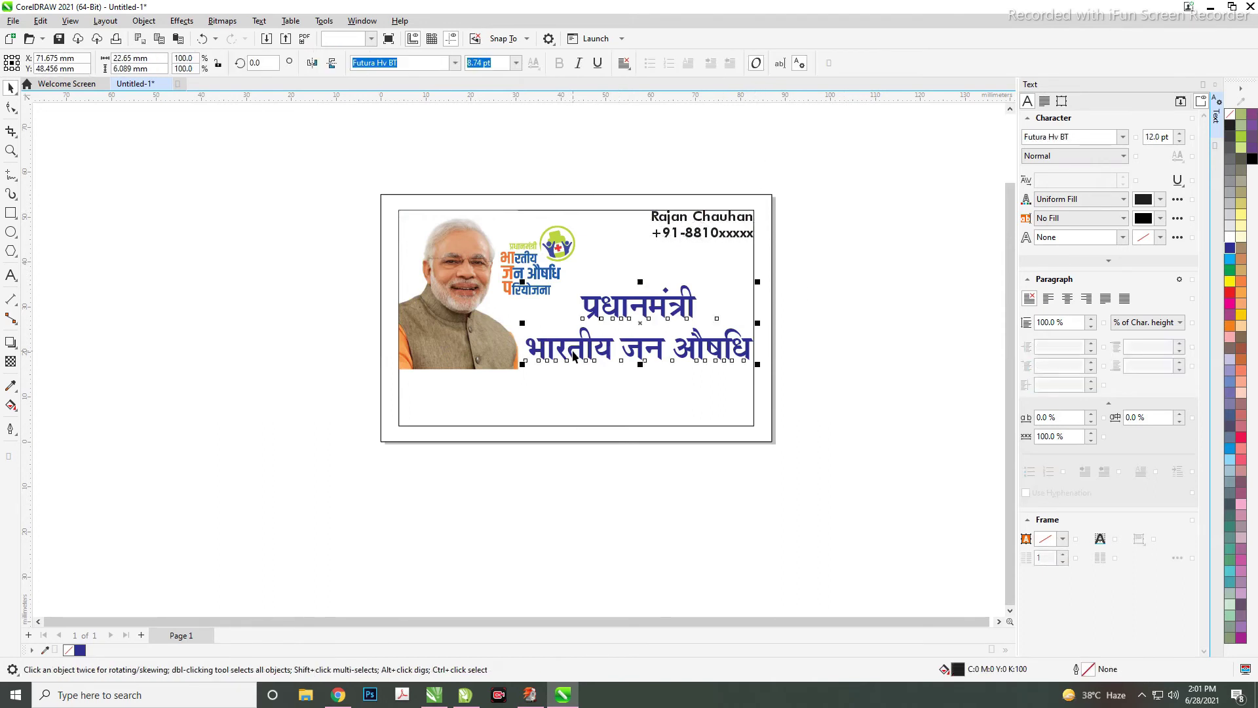
{"action": "left_click", "coordinate": [806, 334]}
{"action": "left_click", "coordinate": [10, 213]}
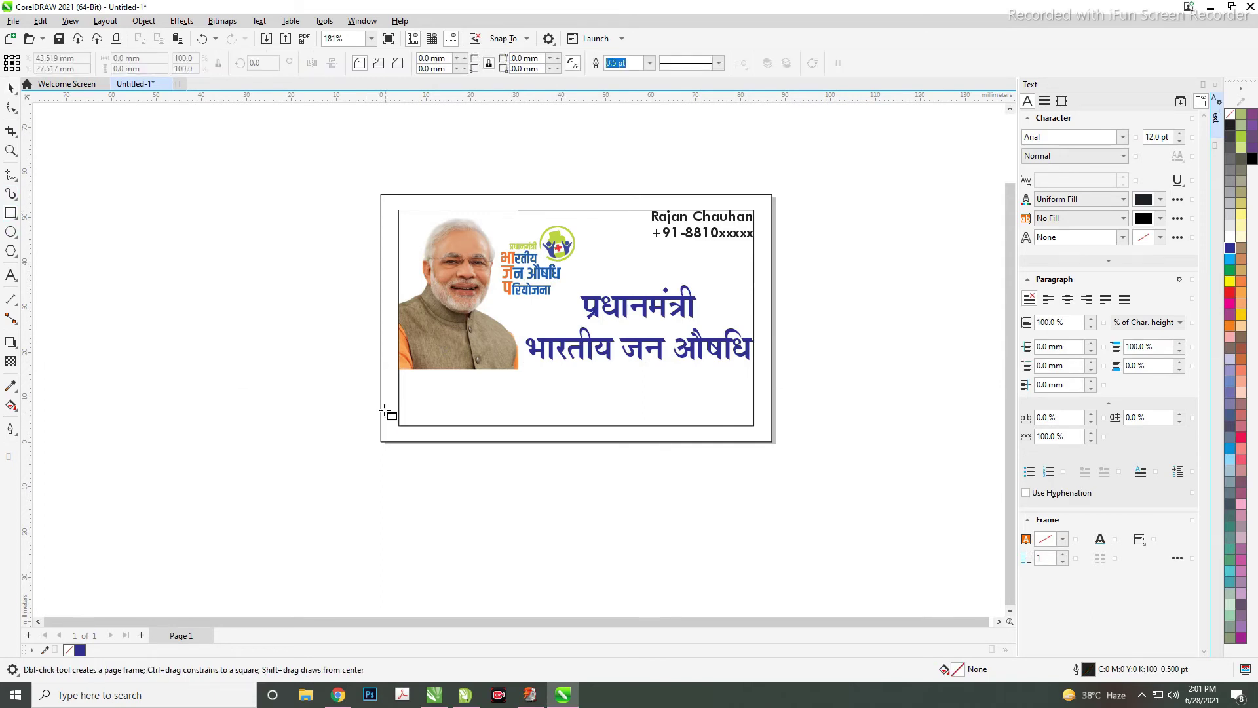
Draw a thin strip along the card's bottom edge and type the address line above it.
{"action": "mouse_move", "coordinate": [381, 407]}
{"action": "left_mouse_down"}
{"action": "mouse_move", "coordinate": [765, 461]}
{"action": "mouse_move", "coordinate": [776, 446]}
{"action": "left_mouse_up"}
{"action": "key", "text": "space"}
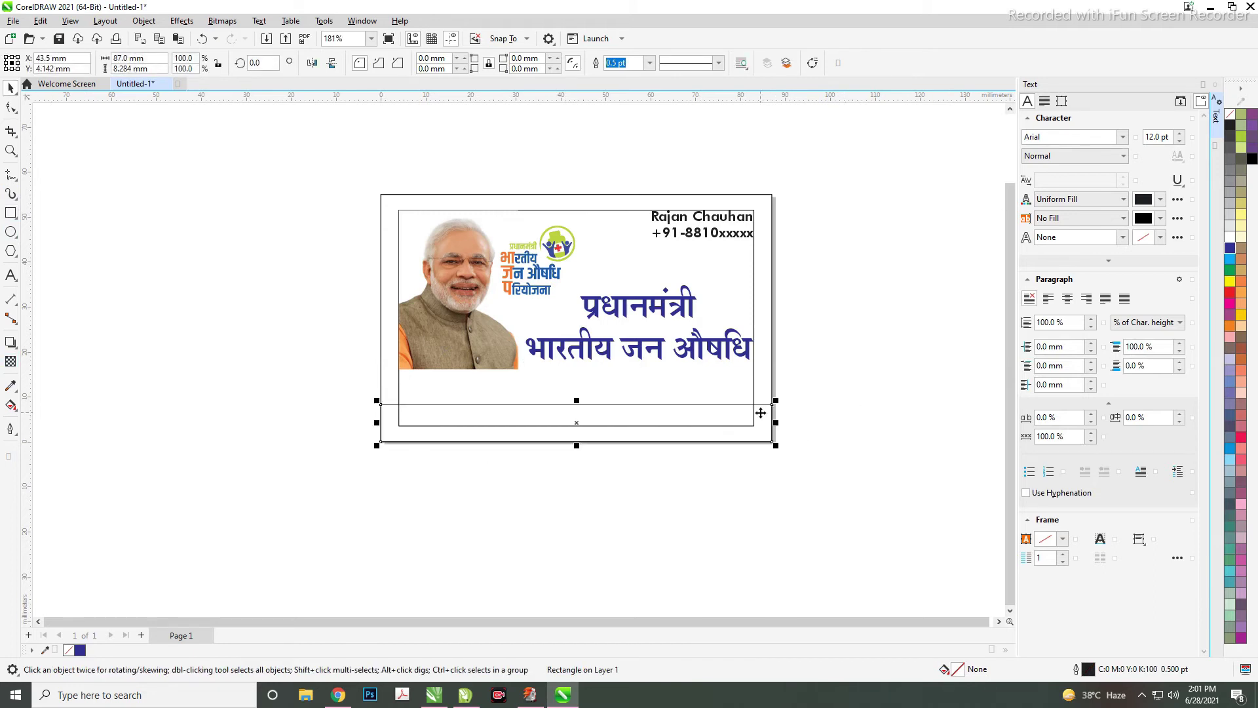
{"action": "left_click", "coordinate": [11, 275]}
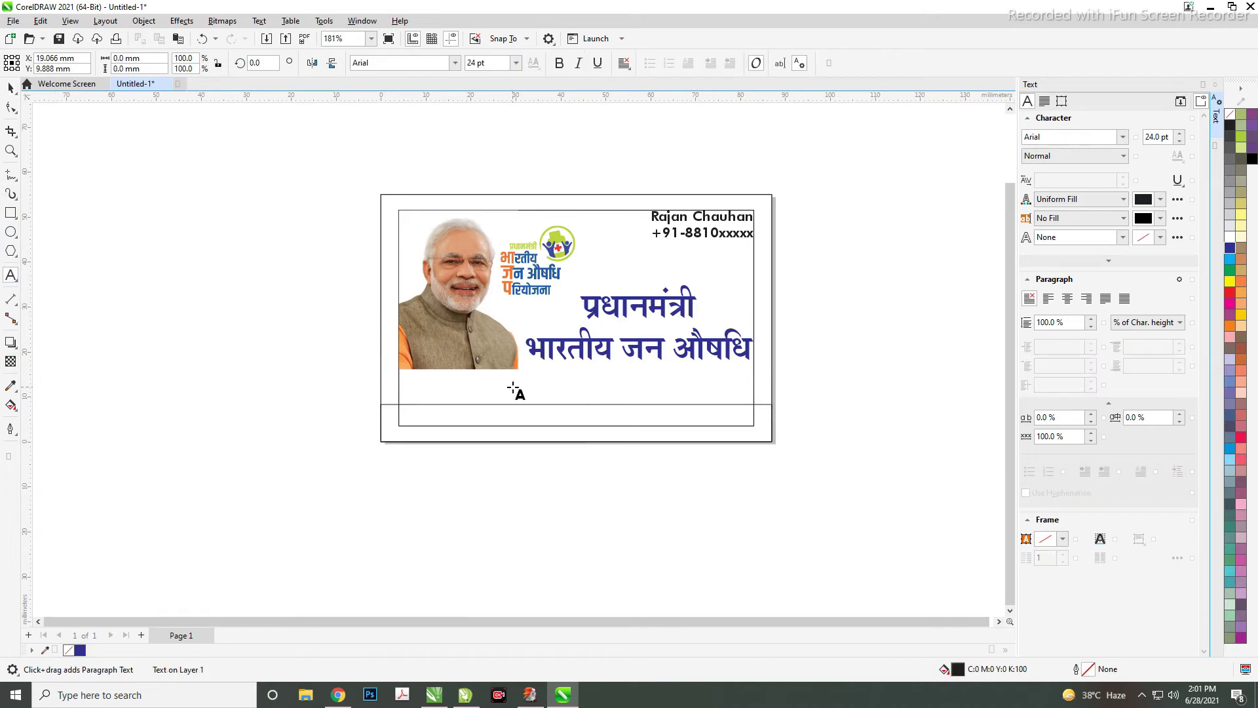
{"action": "type", "text": "In"}
{"action": "key", "text": "BackSpace"}
{"action": "key", "text": "BackSpace"}
{"action": "type", "text": "aD"}
{"action": "key", "text": "BackSpace"}
{"action": "key", "text": "BackSpace"}
{"action": "type", "text": "Add"}
{"action": "type", "text": ":"}
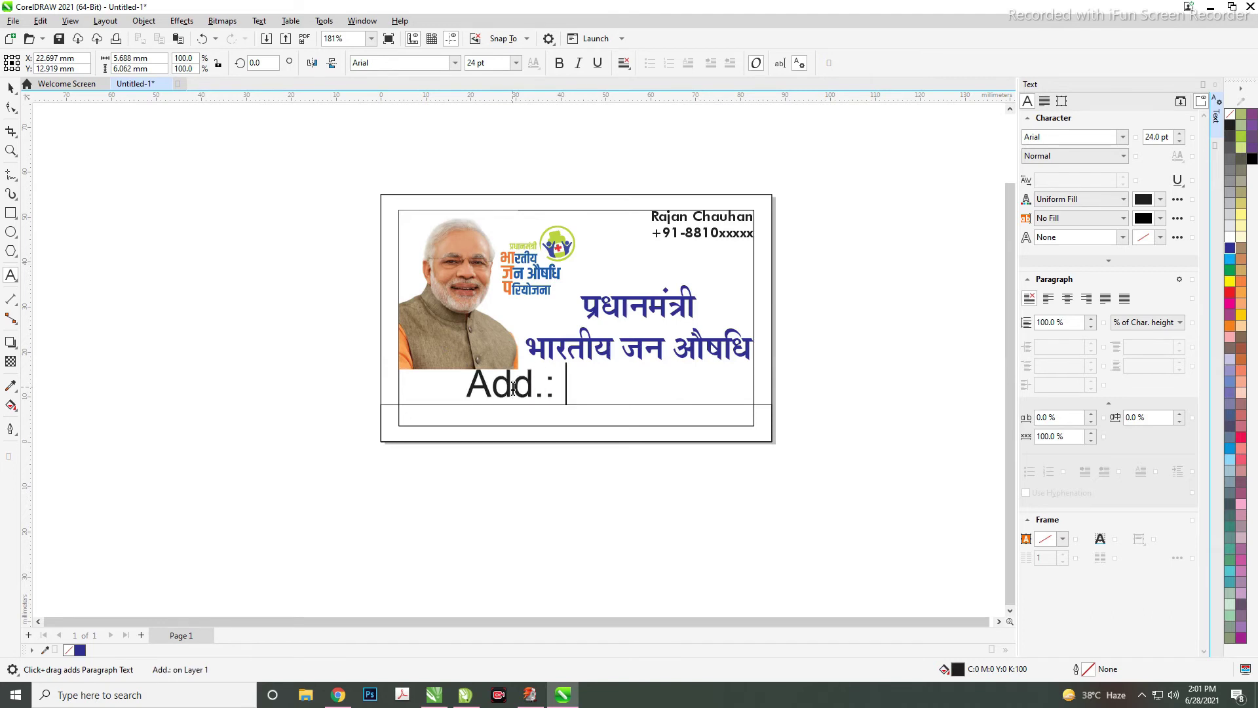
{"action": "type", "text": "Indirapuri Lon"}
{"action": "key", "text": "BackSpace"}
{"action": "key", "text": "BackSpace"}
{"action": "key", "text": "BackSpace"}
{"action": "type", "text": "Luz"}
{"action": "type", "text": "mi "}
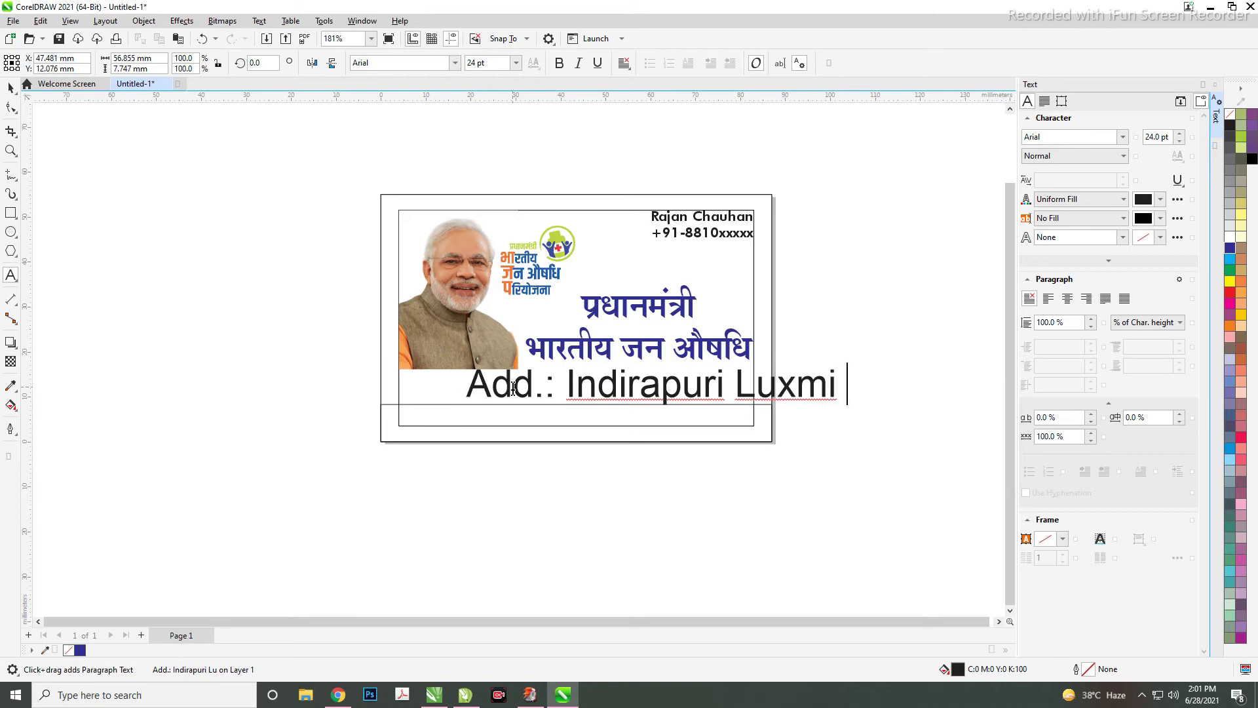
{"action": "type", "text": "Garden "}
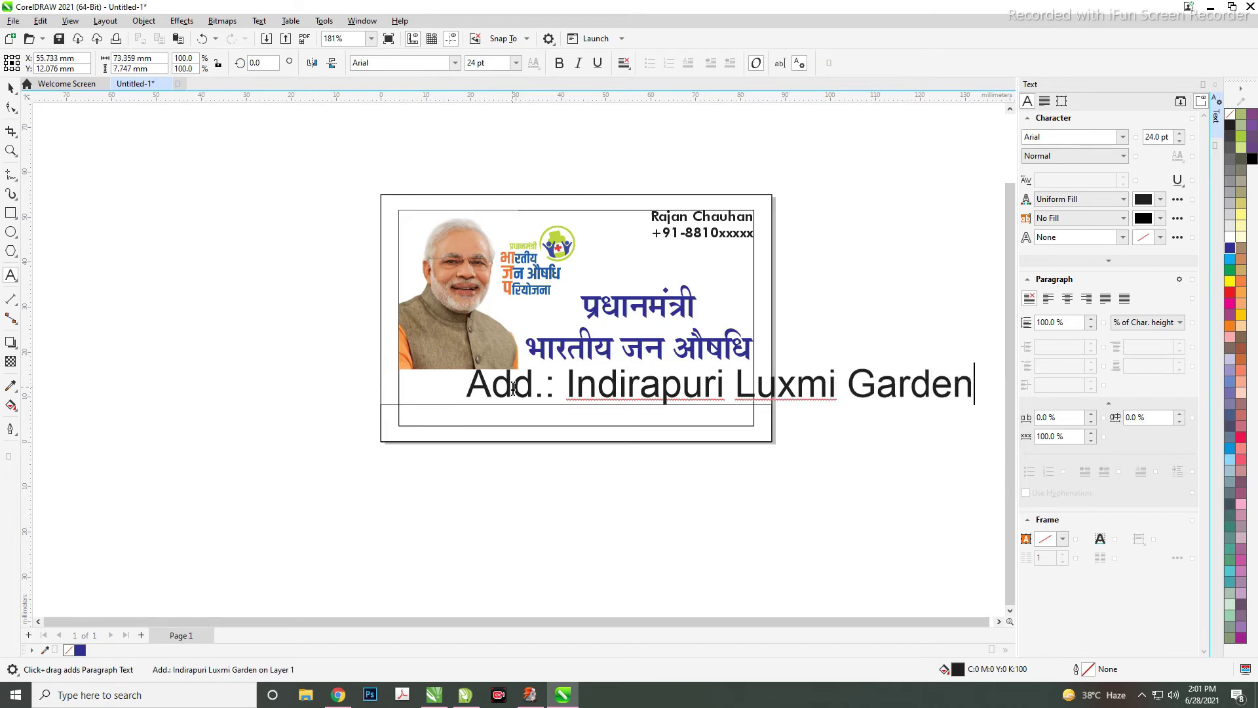
{"action": "type", "text": "Loni"}
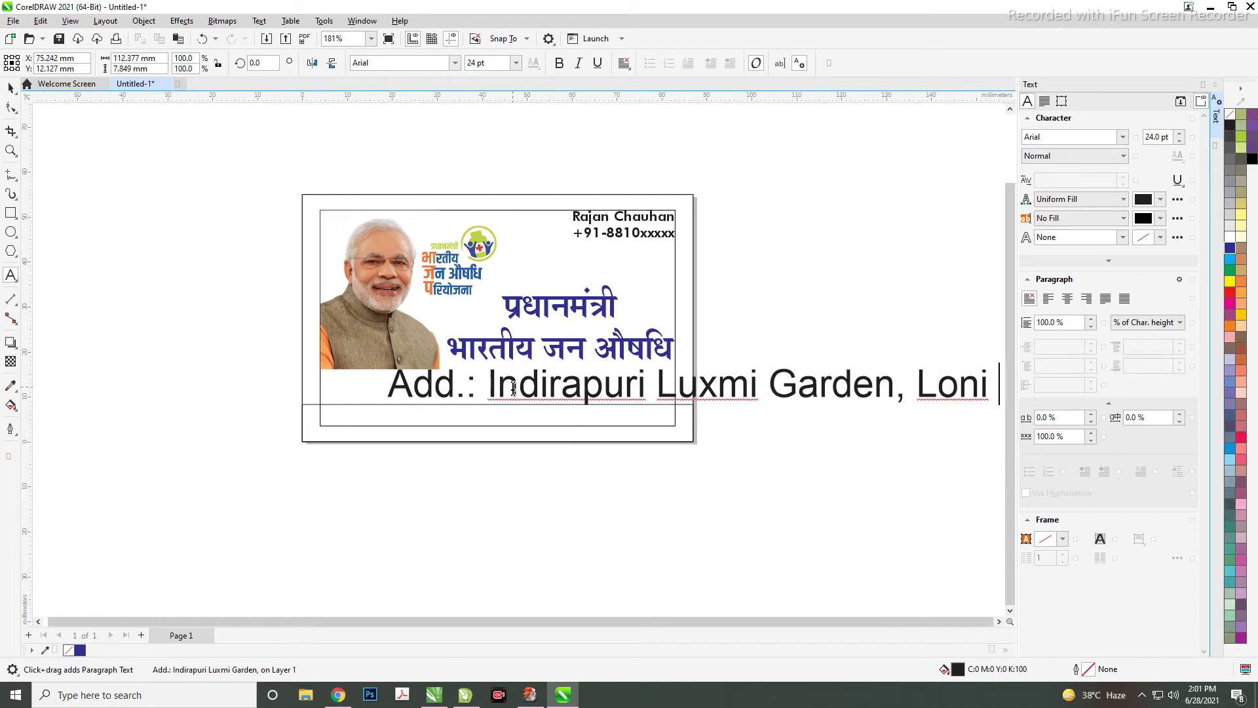
{"action": "key", "text": "ctrl+space"}
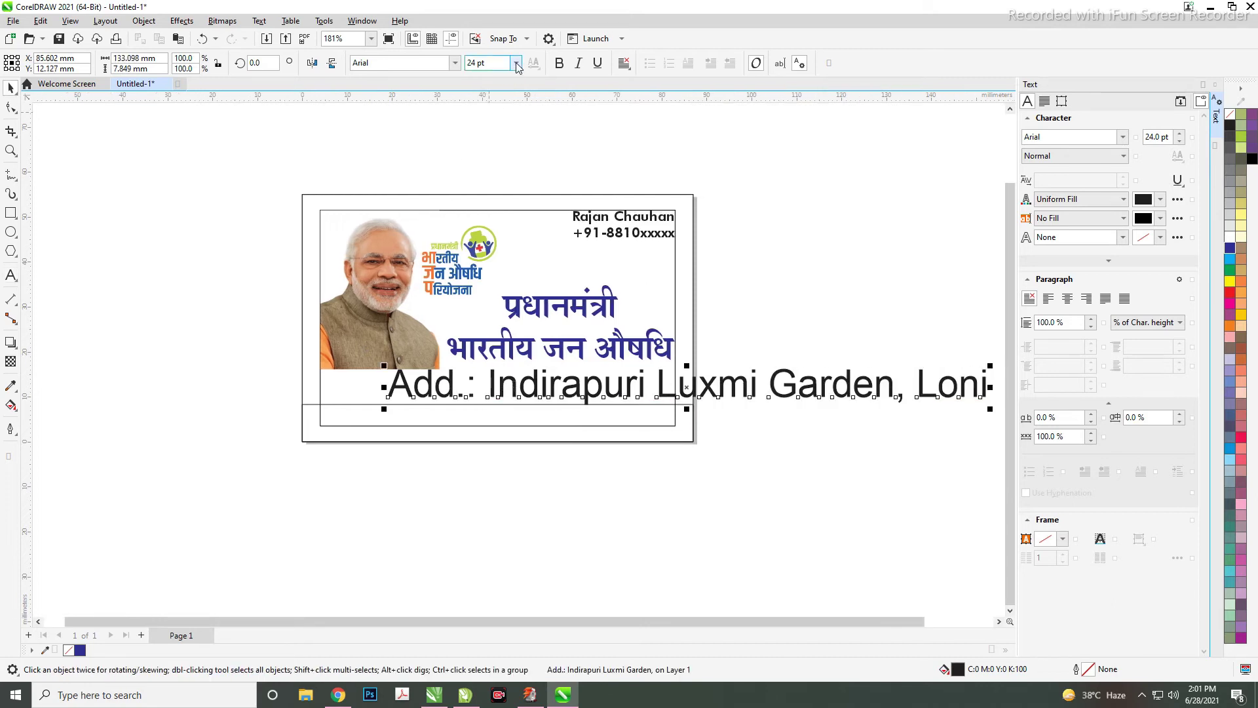
Make the address 10 pt bold, move it onto the bottom strip and centre it horizontally.
{"action": "left_click", "coordinate": [516, 63]}
{"action": "type", "text": "1"}
{"action": "key", "text": "Return"}
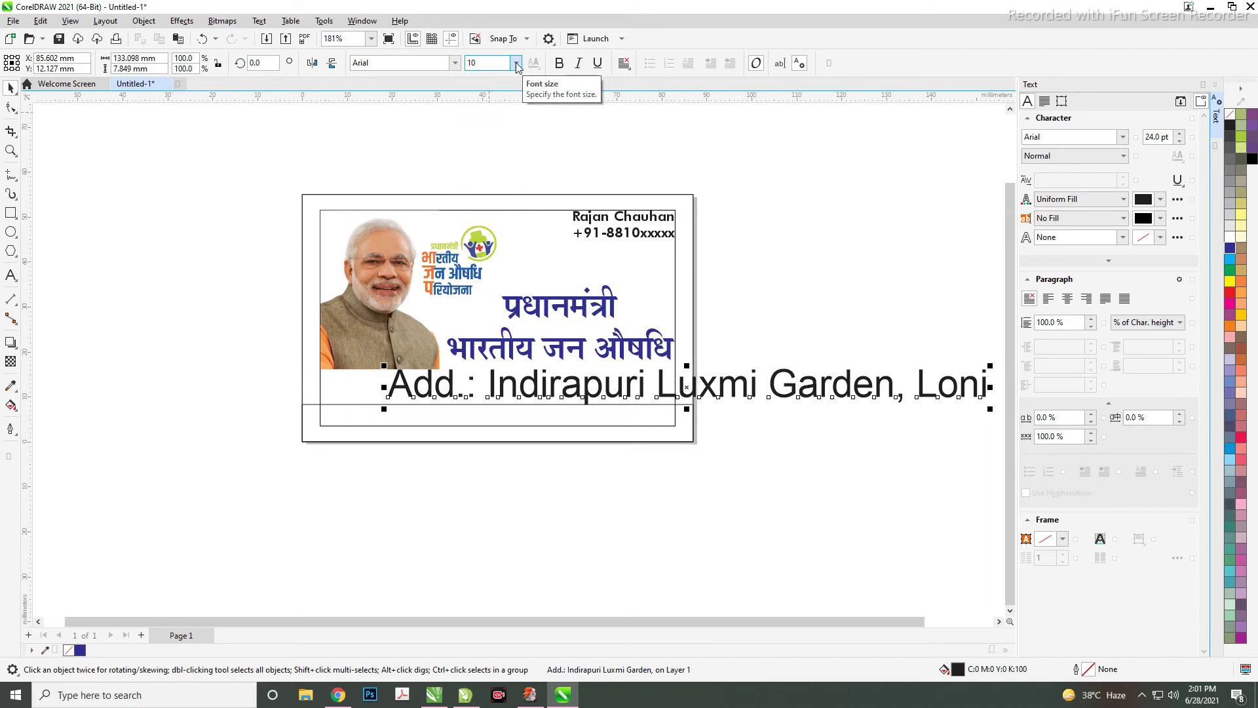
{"action": "left_click_drag", "start_coordinate": [521, 395], "coordinate": [522, 425]}
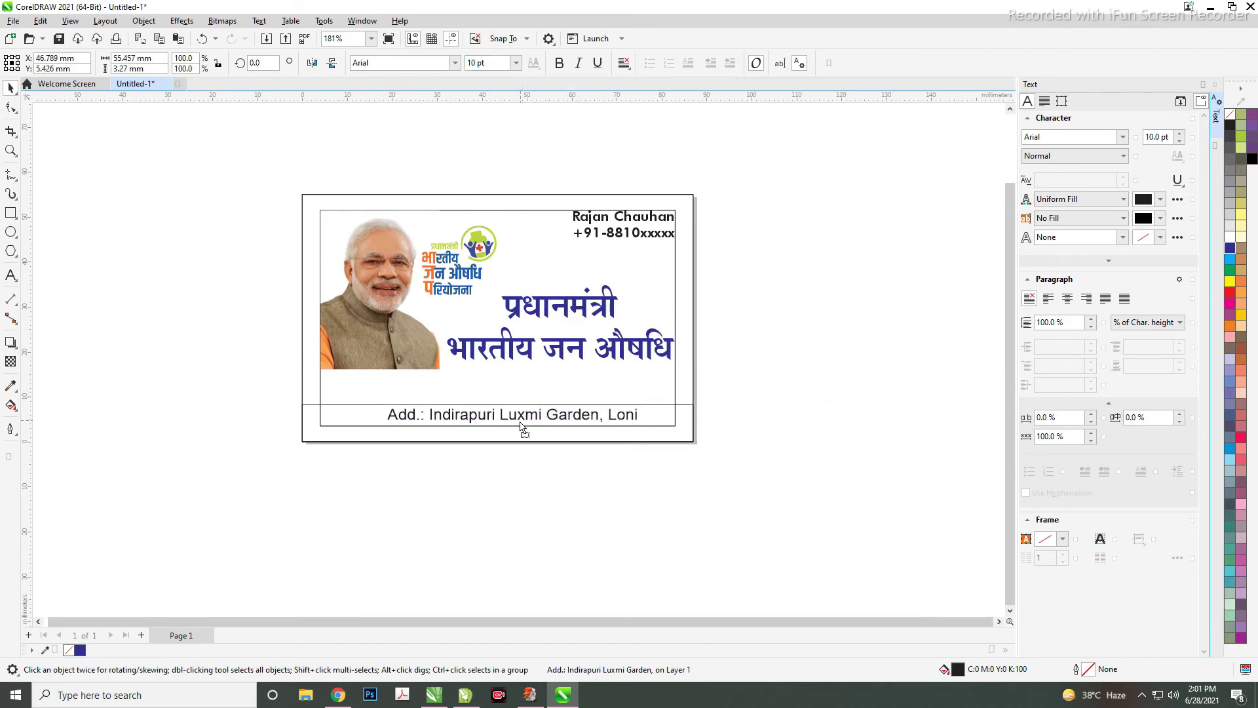
{"action": "left_click_drag", "start_coordinate": [520, 420], "coordinate": [520, 421]}
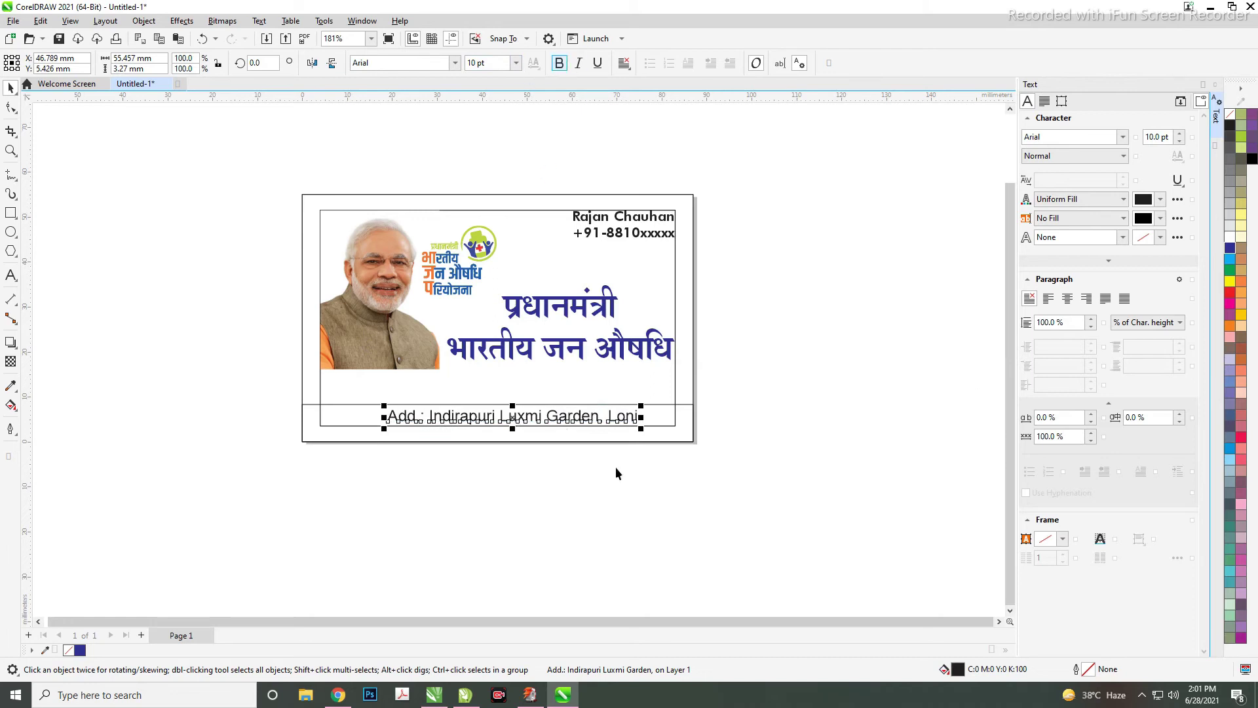
{"action": "key", "text": "ctrl+b"}
{"action": "key", "text": "e"}
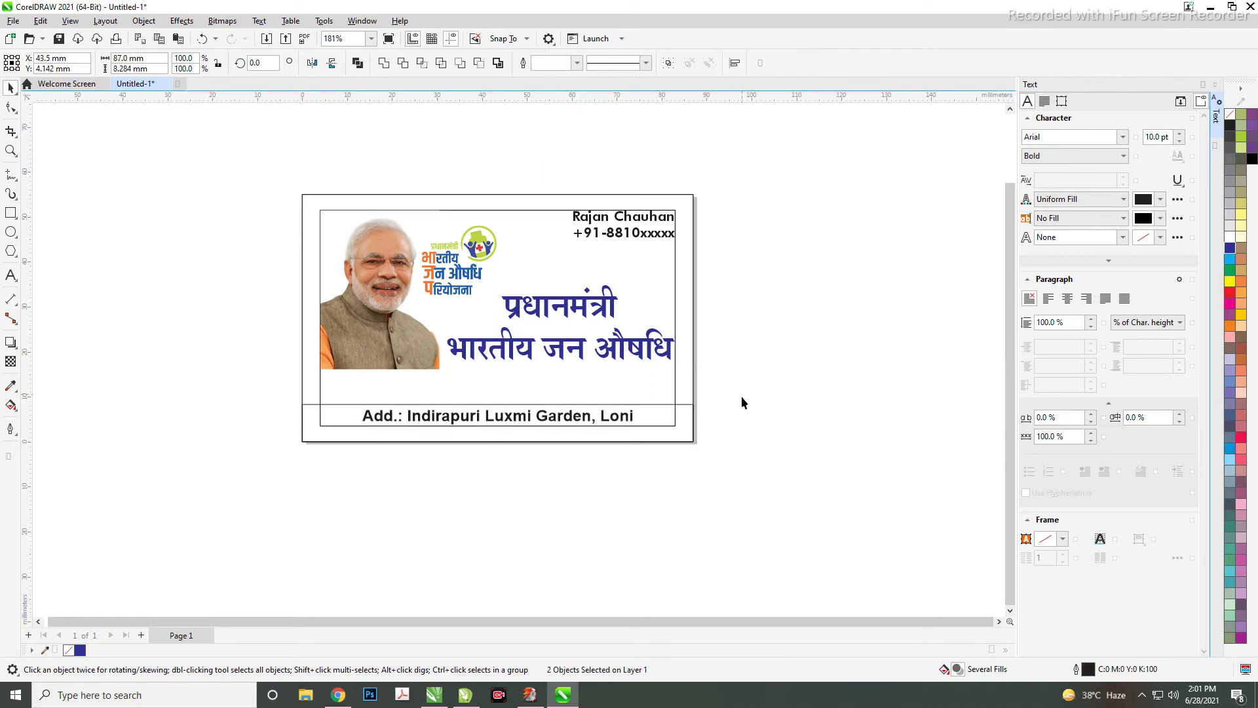
{"action": "key", "text": "Escape"}
Fill the bottom strip dark blue, make the address white, and enlarge and centre it on the strip.
{"action": "left_click", "coordinate": [690, 406]}
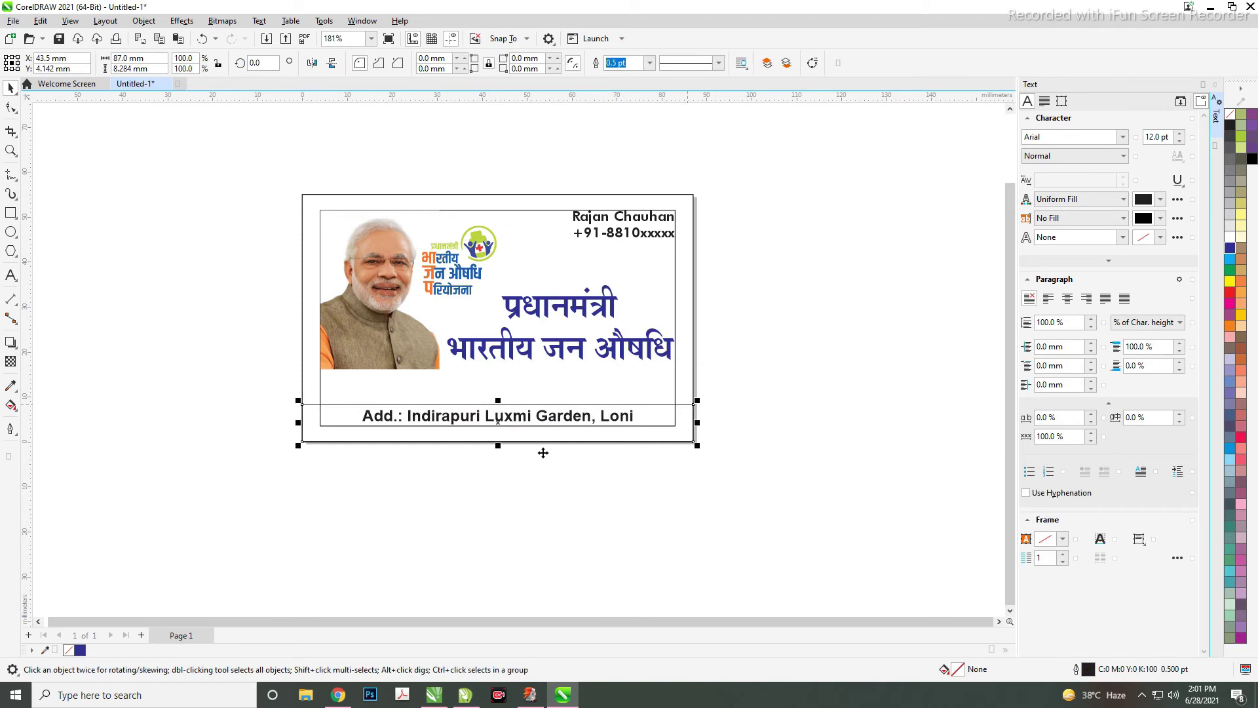
{"action": "left_click", "coordinate": [1230, 249]}
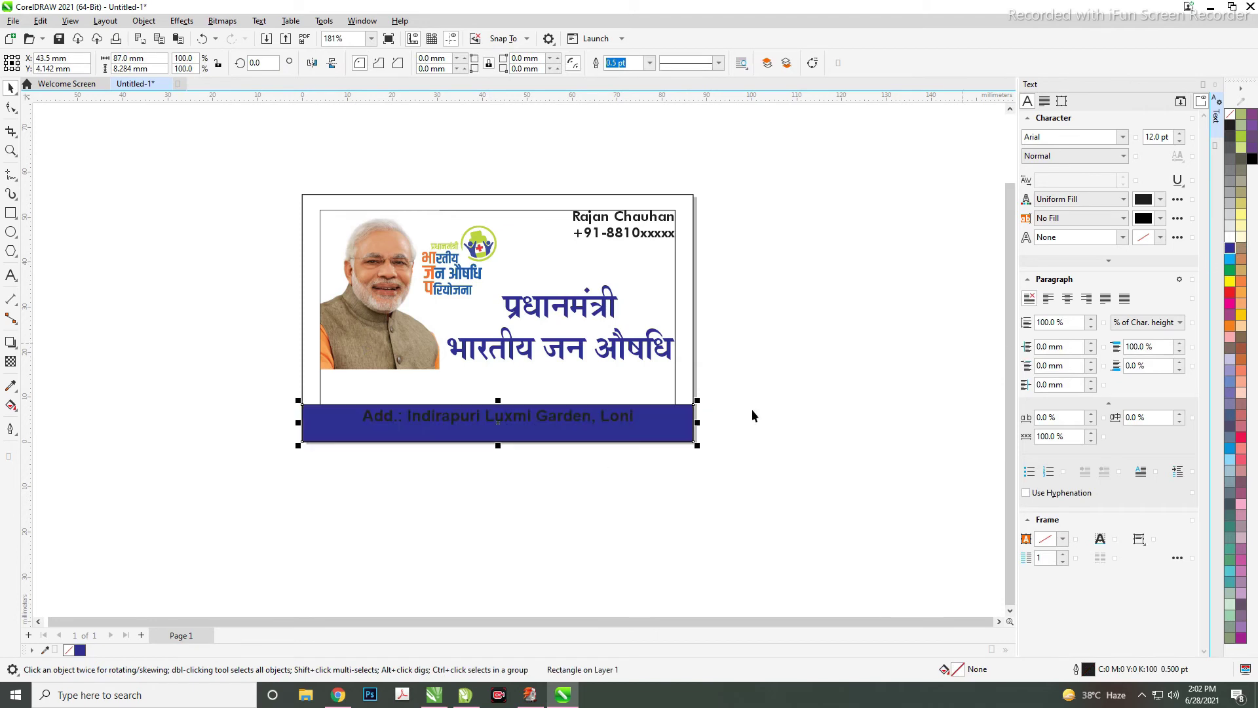
{"action": "left_click", "coordinate": [633, 423]}
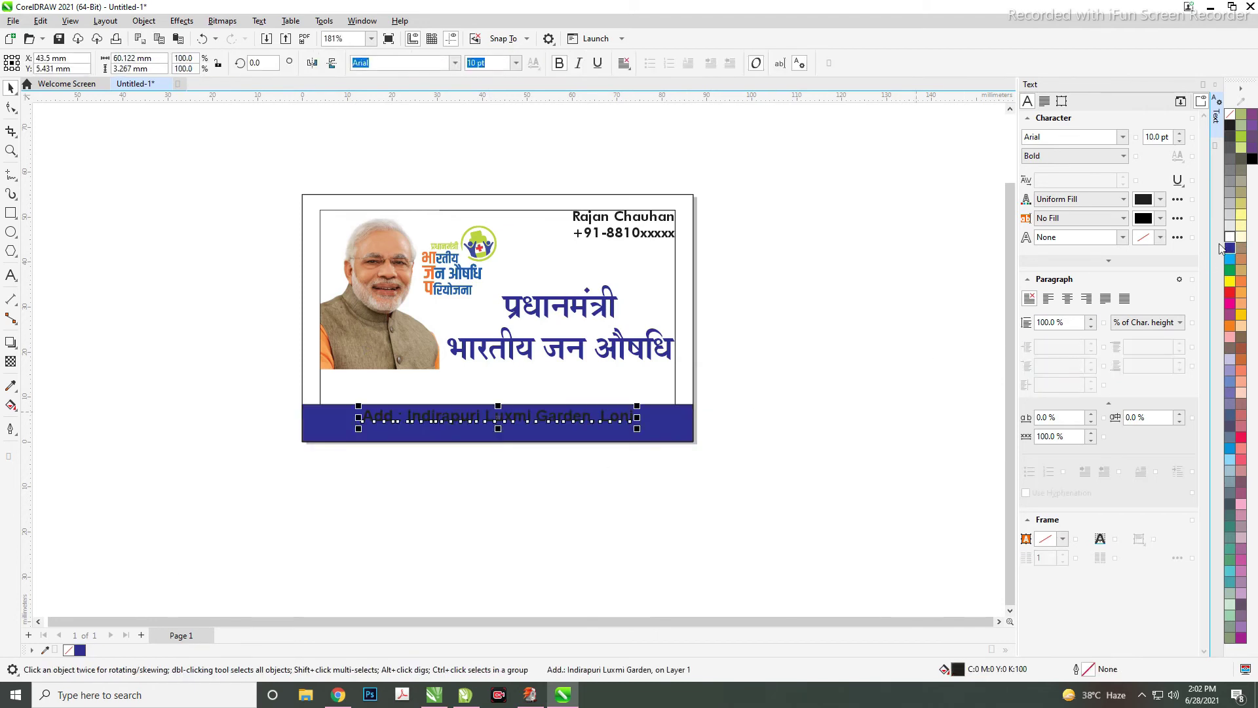
{"action": "left_click", "coordinate": [1229, 237]}
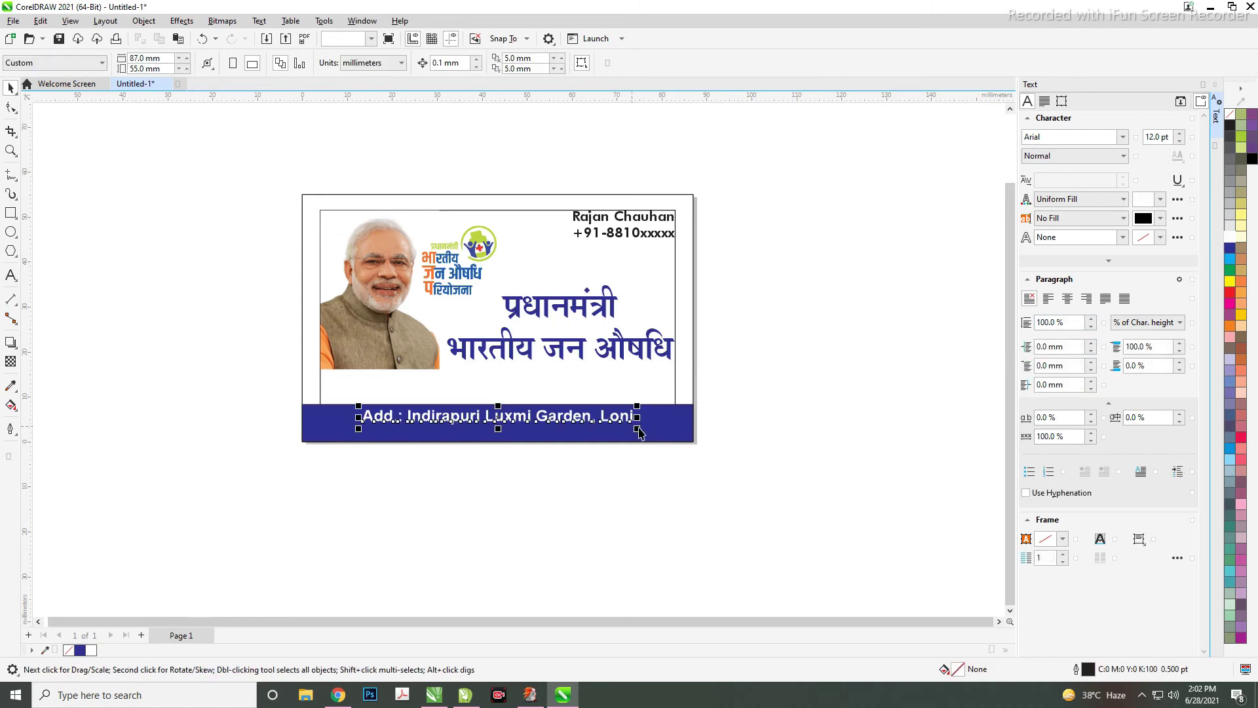
{"action": "left_click_drag", "start_coordinate": [640, 432], "coordinate": [662, 452]}
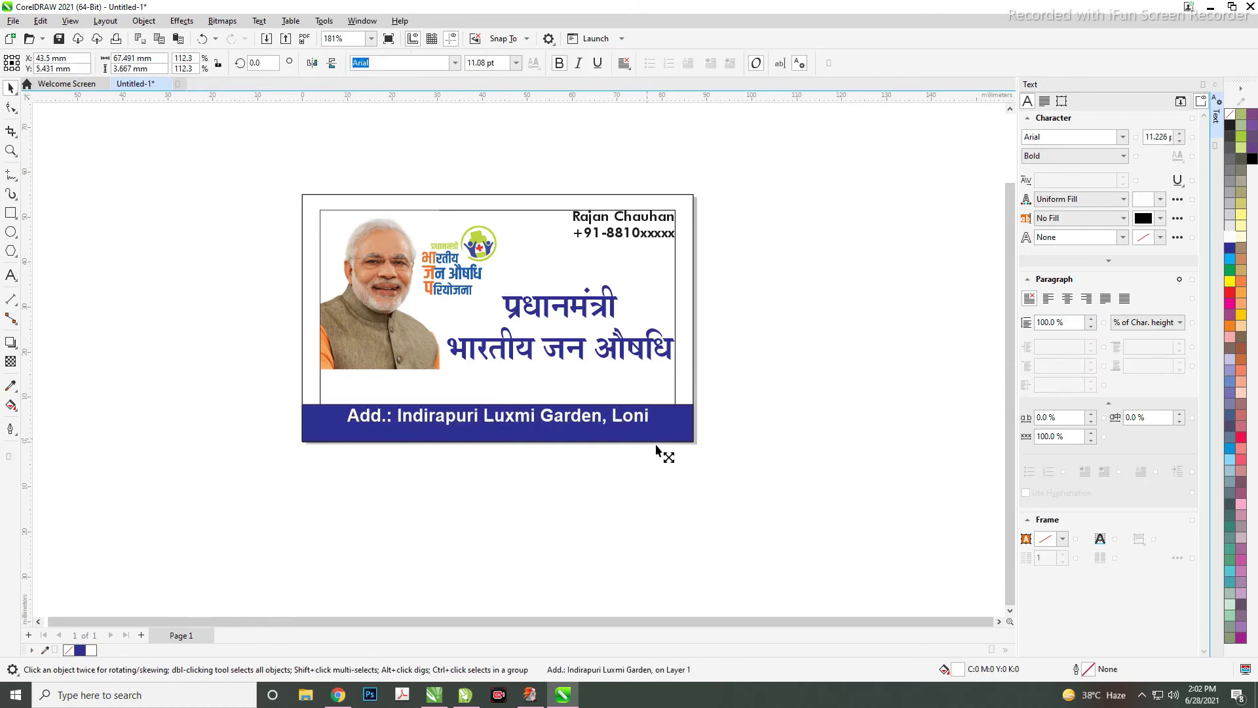
{"action": "scroll", "coordinate": [527, 414], "scroll_direction": "up", "scroll_amount": 1}
{"action": "left_click_drag", "start_coordinate": [527, 415], "coordinate": [531, 427]}
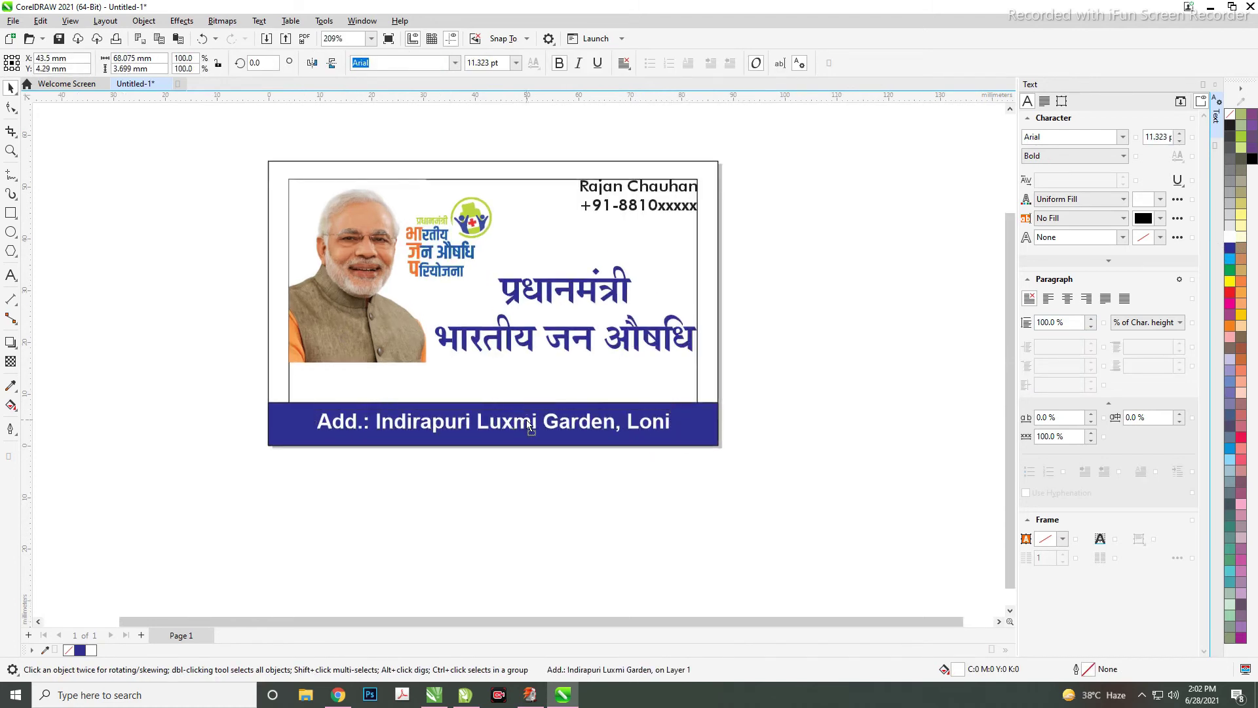
Draw an empty rectangle below the Hindi title.
{"action": "left_click", "coordinate": [720, 408]}
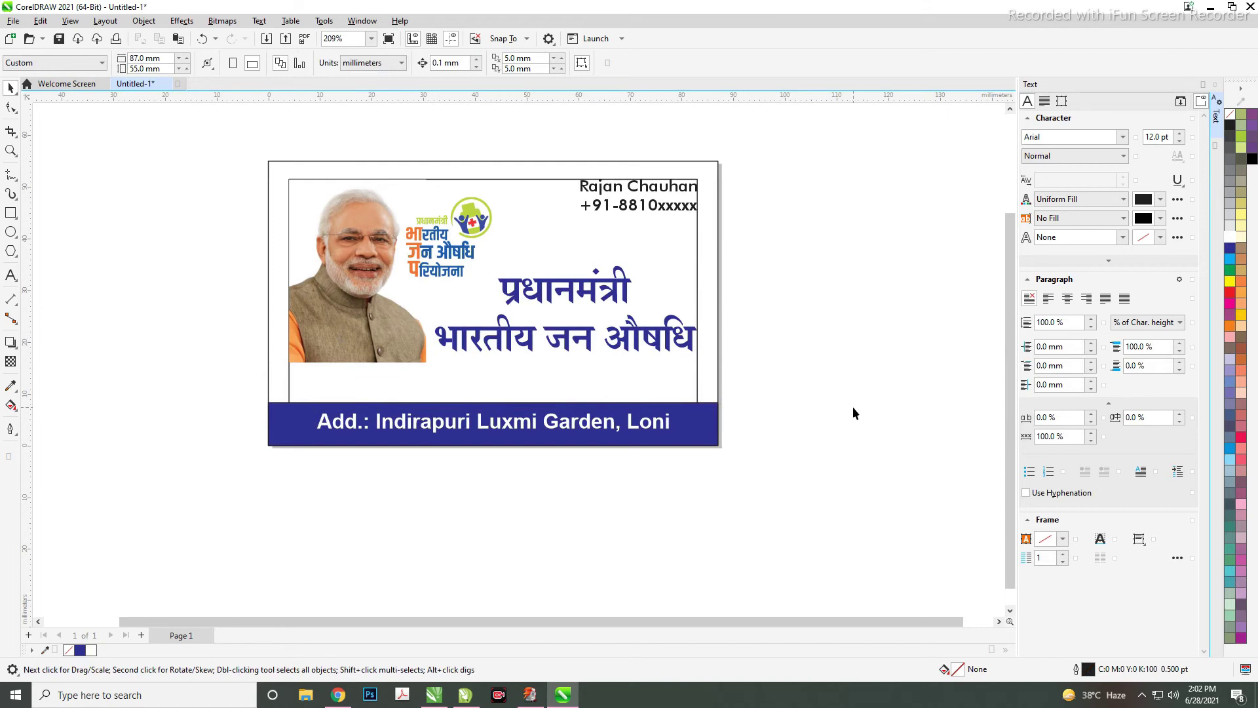
{"action": "left_click", "coordinate": [15, 213]}
{"action": "left_click_drag", "start_coordinate": [445, 359], "coordinate": [695, 388]}
{"action": "key", "text": "space"}
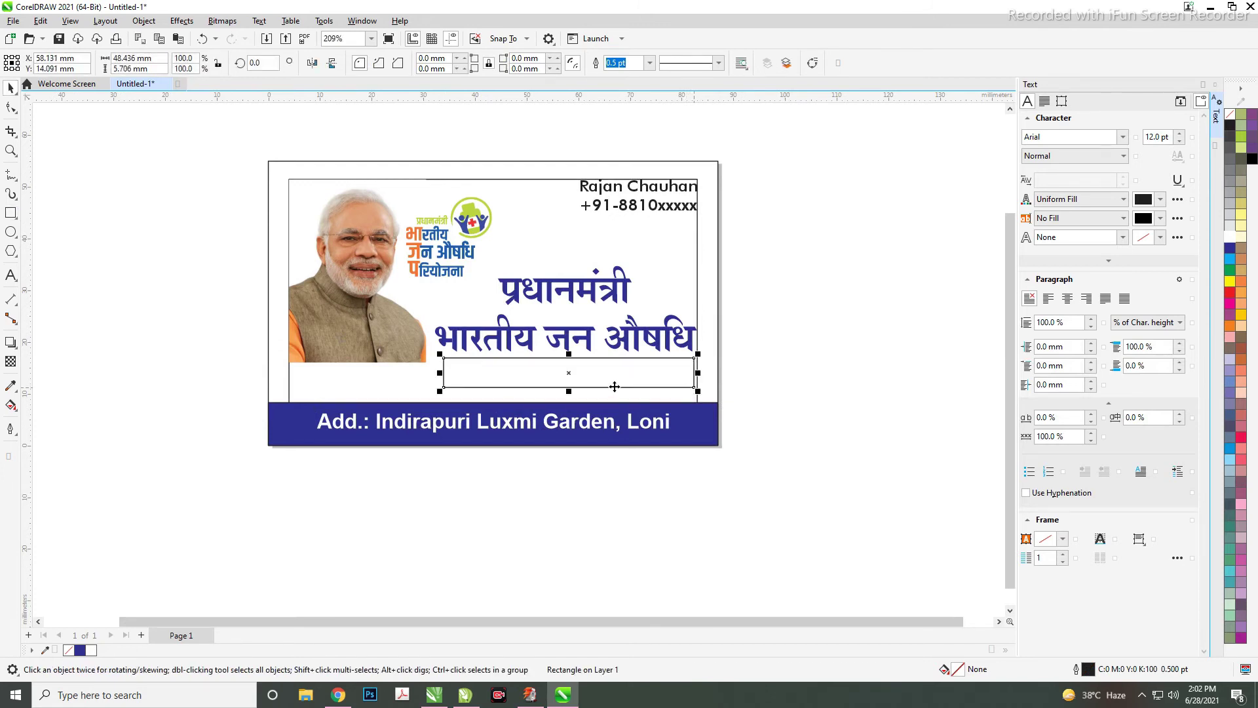
{"action": "scroll", "coordinate": [614, 386], "scroll_direction": "up", "scroll_amount": 1}
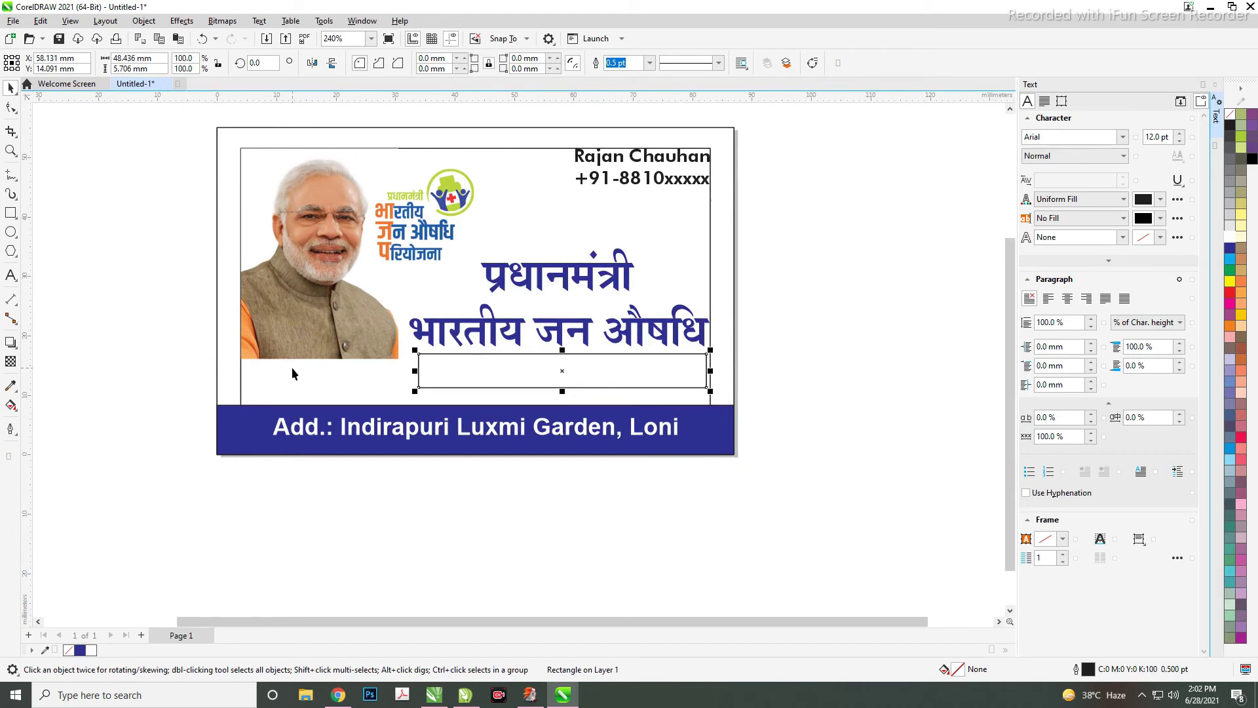
Enlarge the title word प्रधानमंत्री to 30 pt.
{"action": "left_click", "coordinate": [483, 327], "text": "shift"}
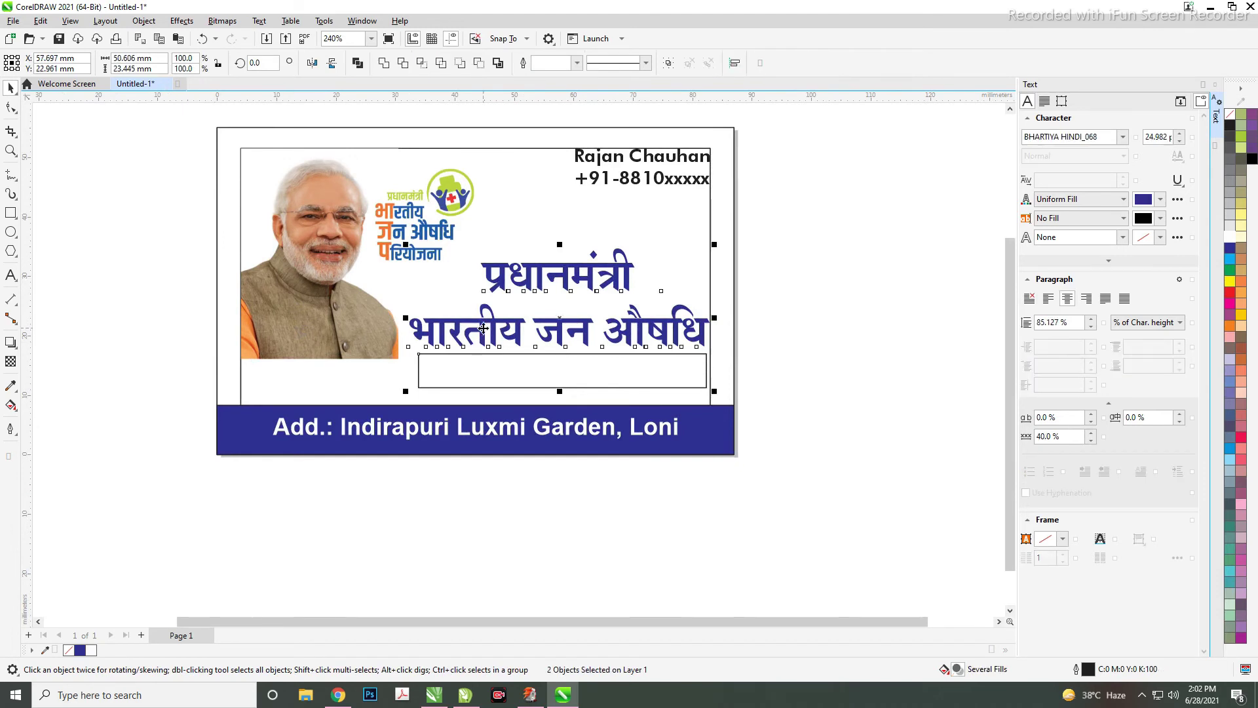
{"action": "left_click", "coordinate": [810, 317]}
{"action": "left_click", "coordinate": [608, 279]}
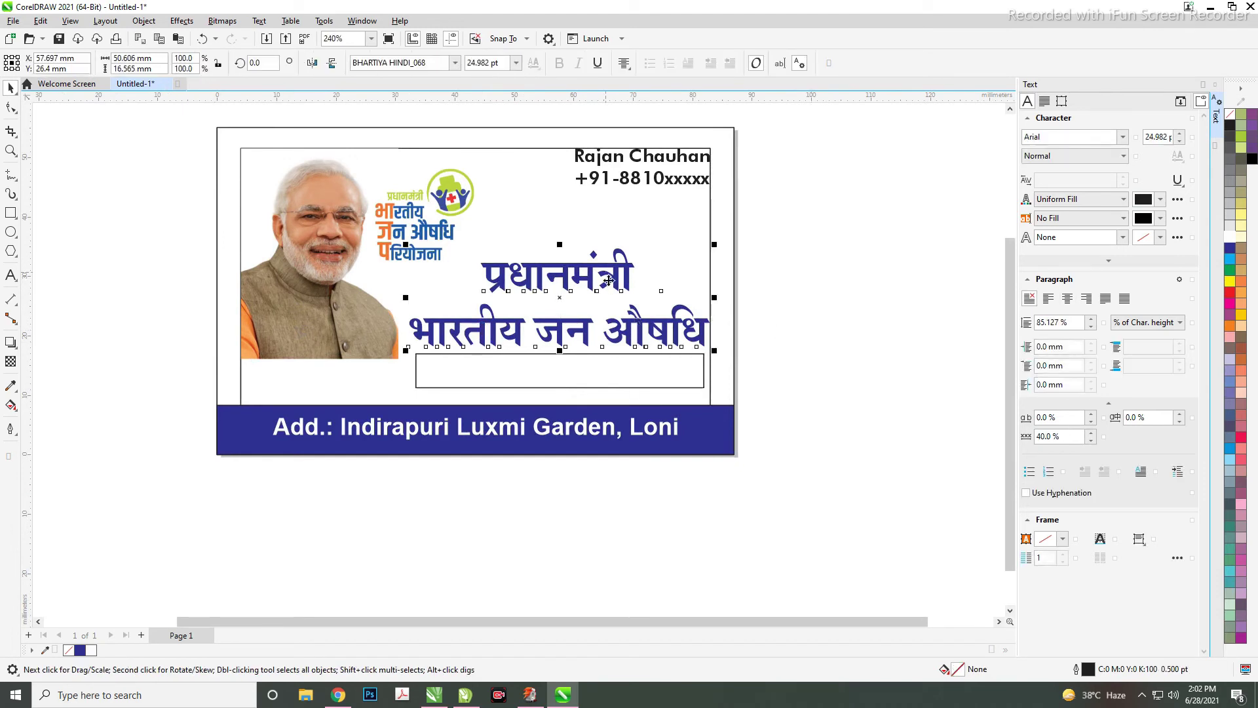
{"action": "double_click", "coordinate": [608, 280]}
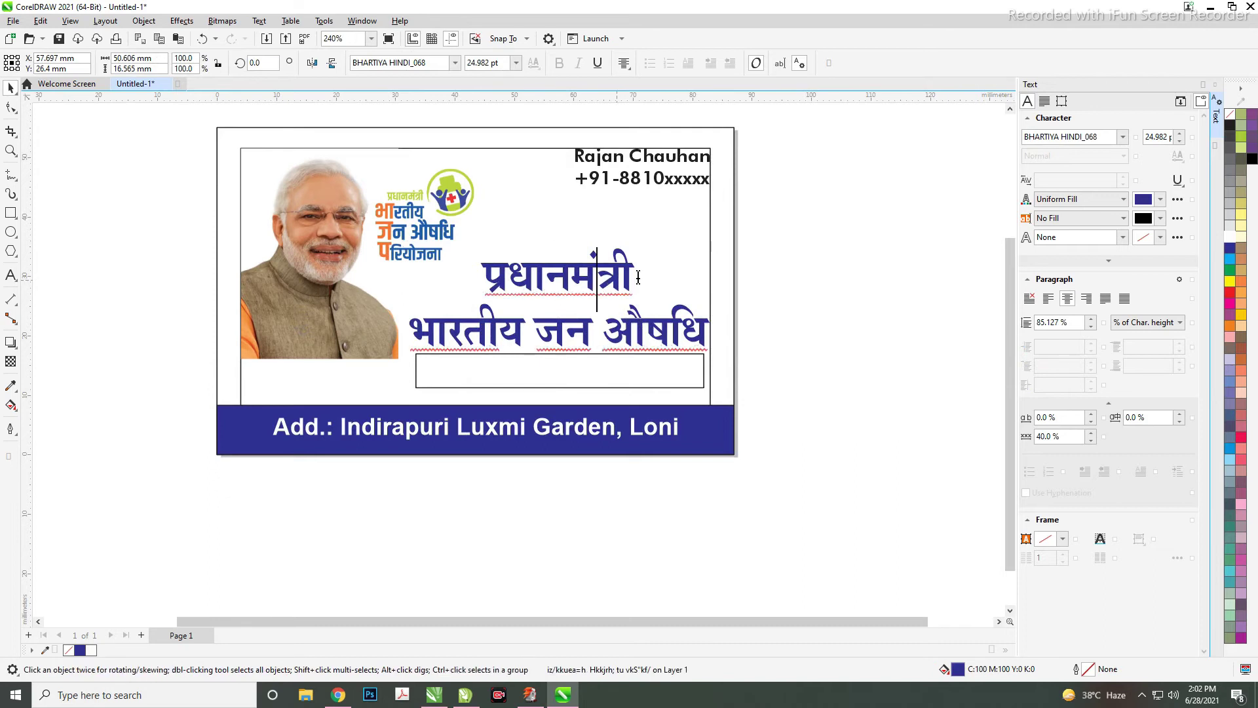
{"action": "key", "text": "ctrl+a"}
{"action": "left_click", "coordinate": [516, 63]}
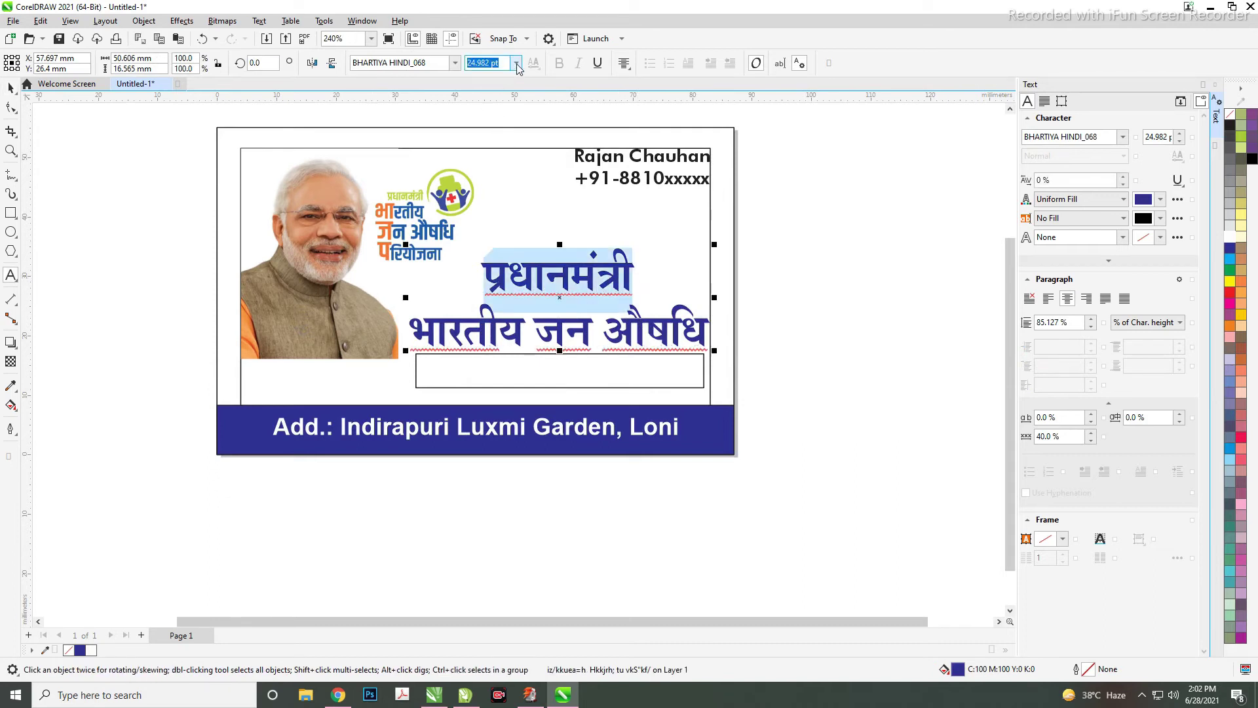
{"action": "type", "text": "30"}
{"action": "key", "text": "Return"}
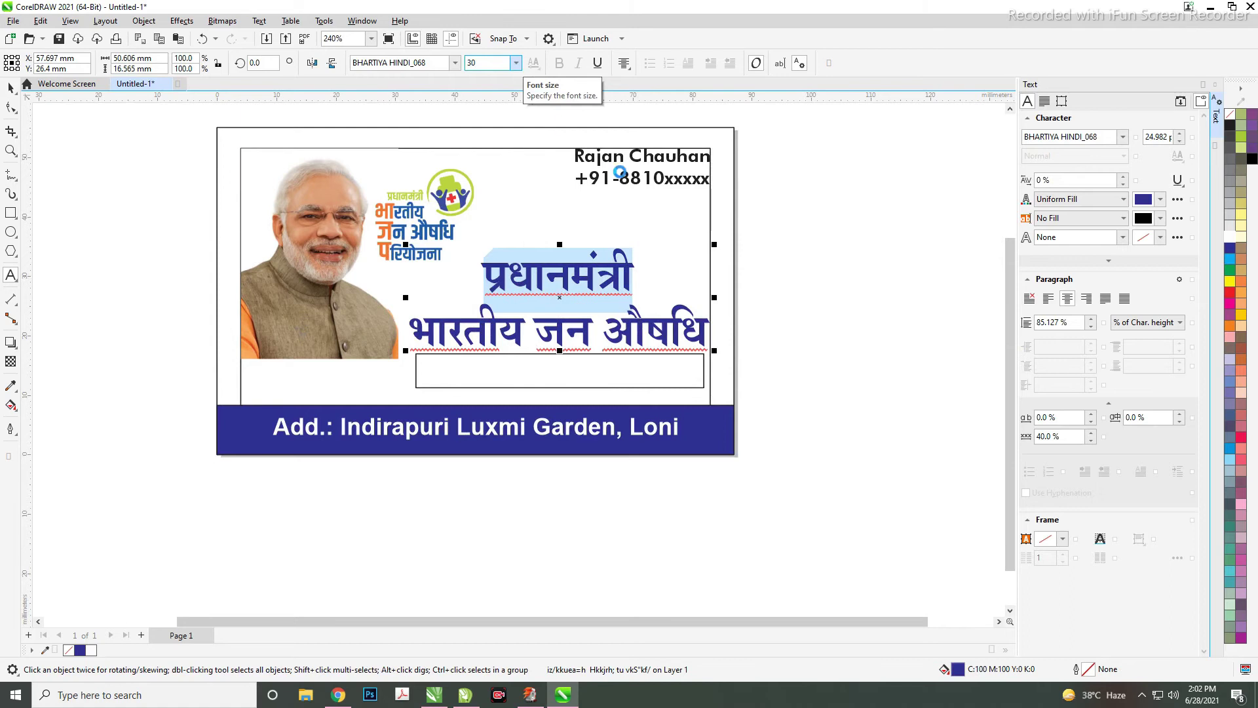
{"action": "key", "text": "ctrl+space"}
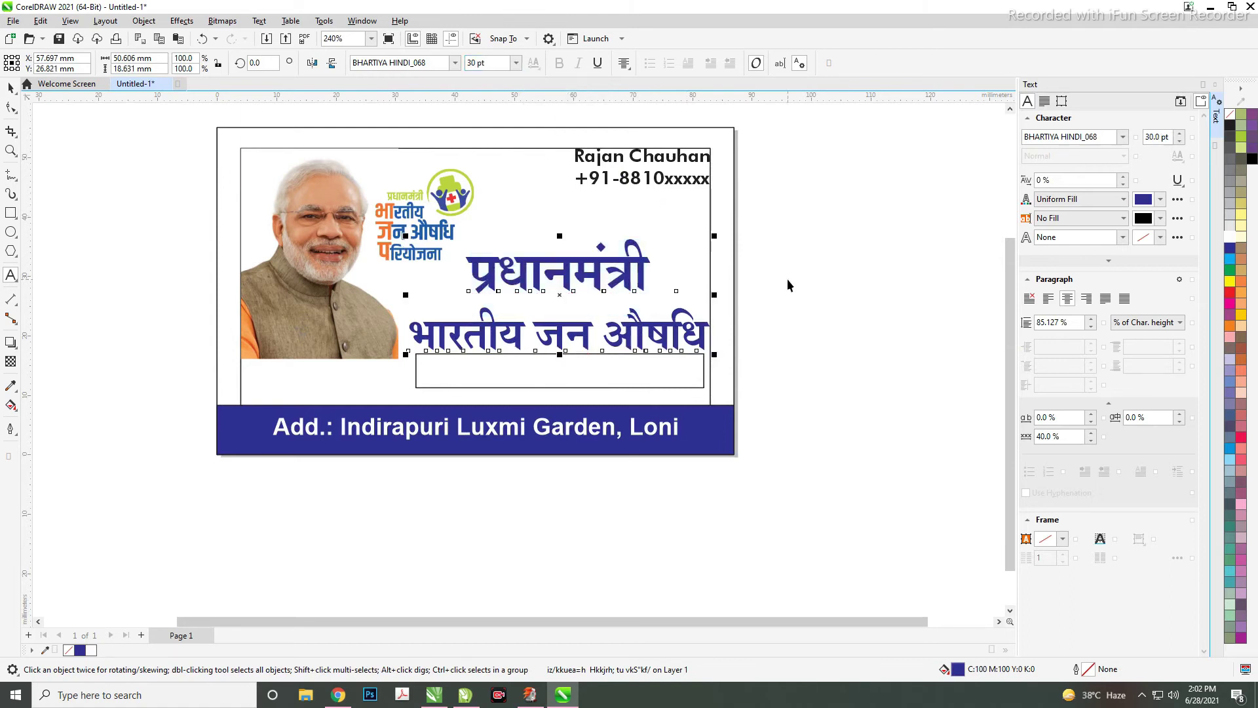
Nudge the Hindi title slightly up and left, then select the rectangle below.
{"action": "left_click", "coordinate": [583, 343]}
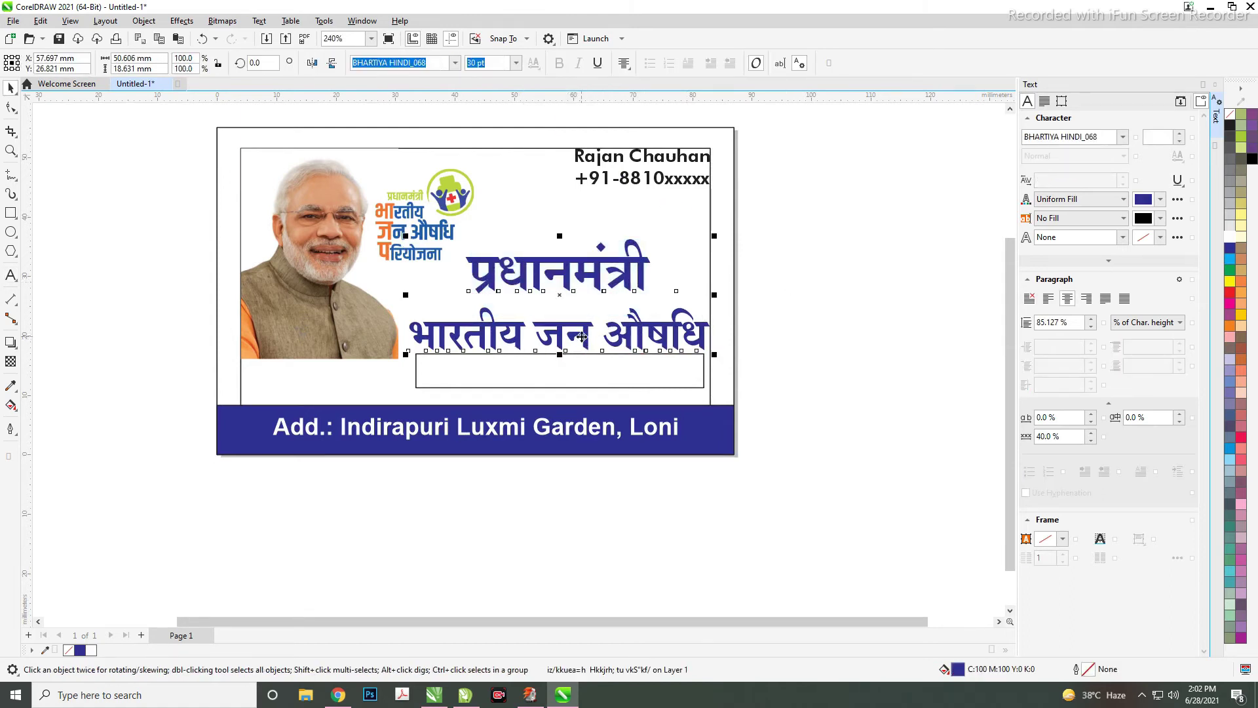
{"action": "left_click", "coordinate": [583, 330]}
{"action": "key", "text": "Left"}
{"action": "key", "text": "Left"}
{"action": "key", "text": "Up"}
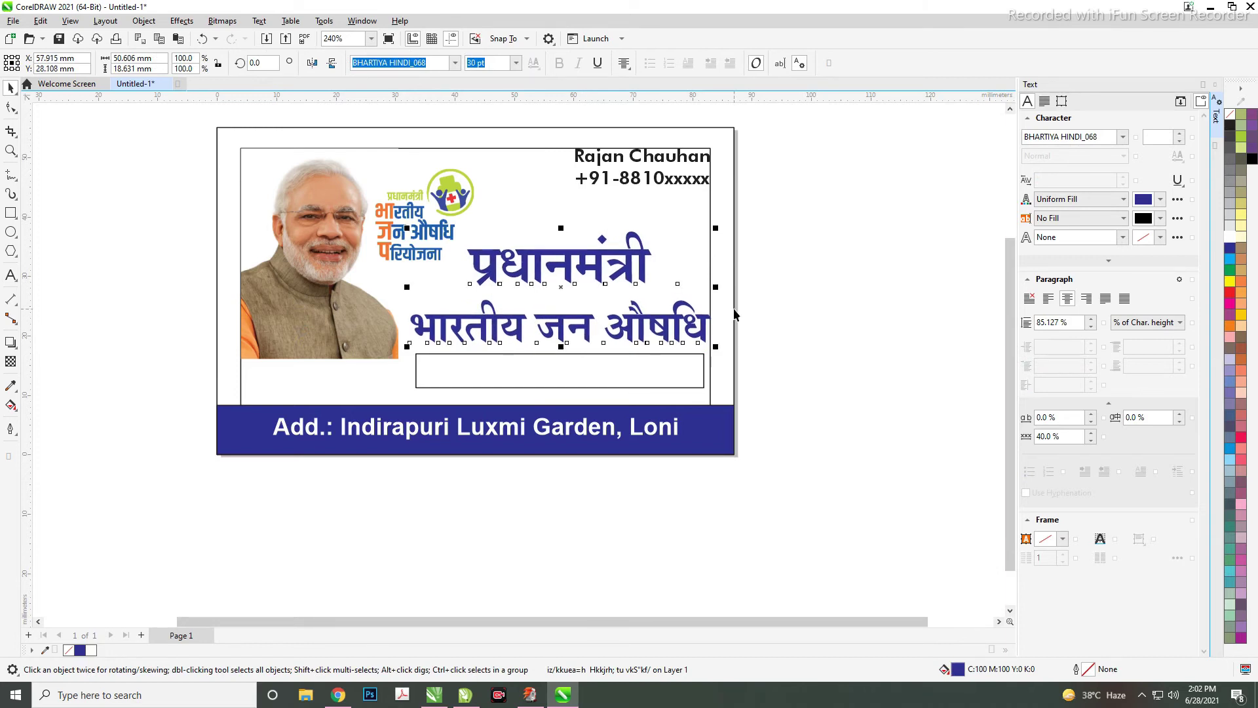
{"action": "key", "text": "Tab"}
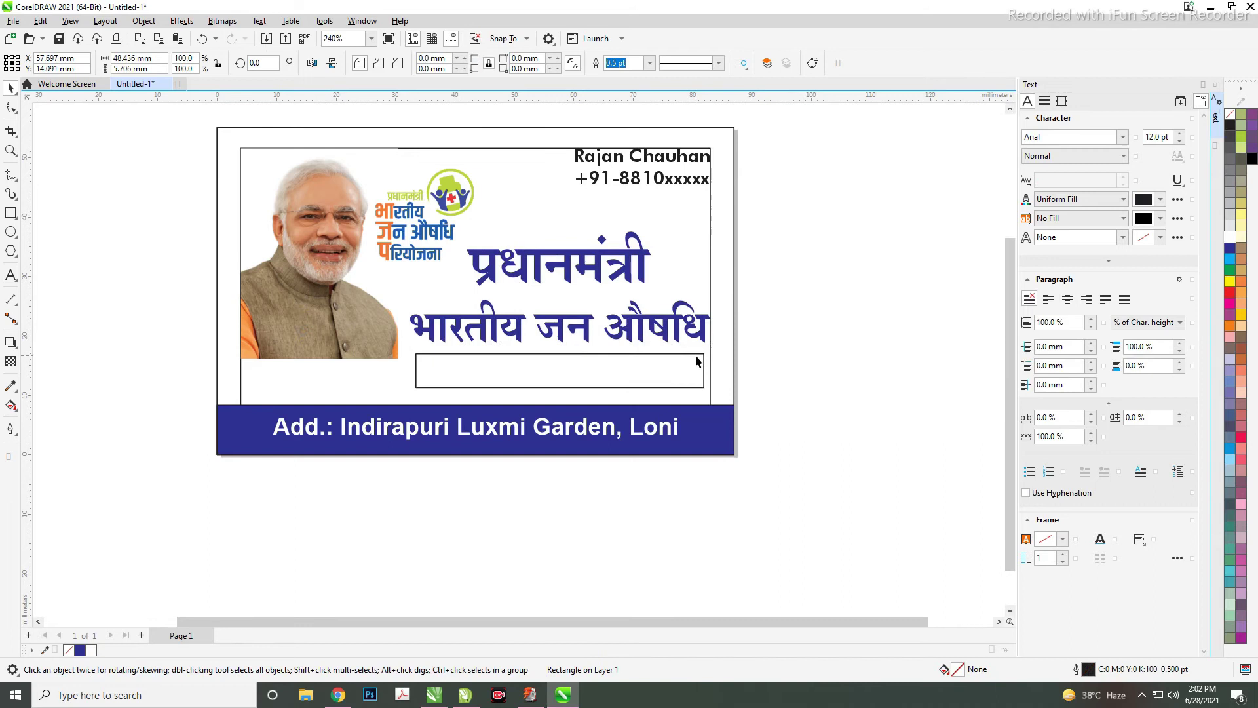
Convert the rectangle below the title into an editable curve.
{"action": "left_click", "coordinate": [561, 354]}
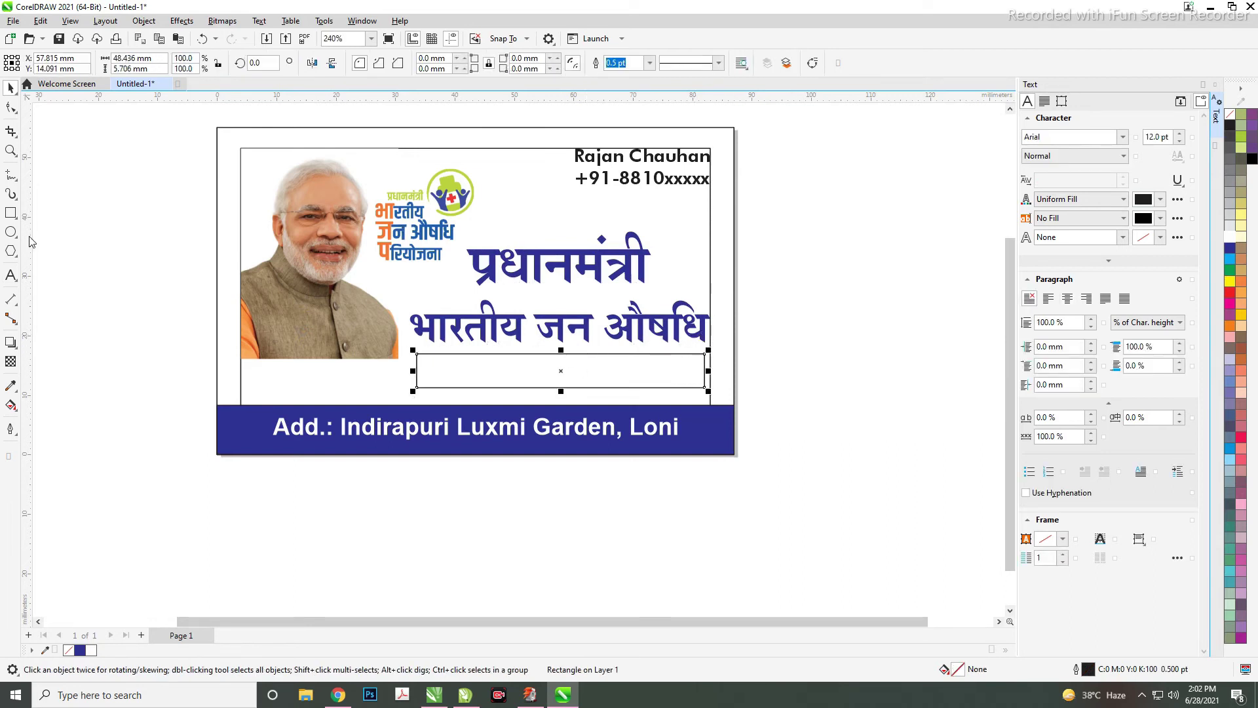
{"action": "right_click", "coordinate": [452, 361]}
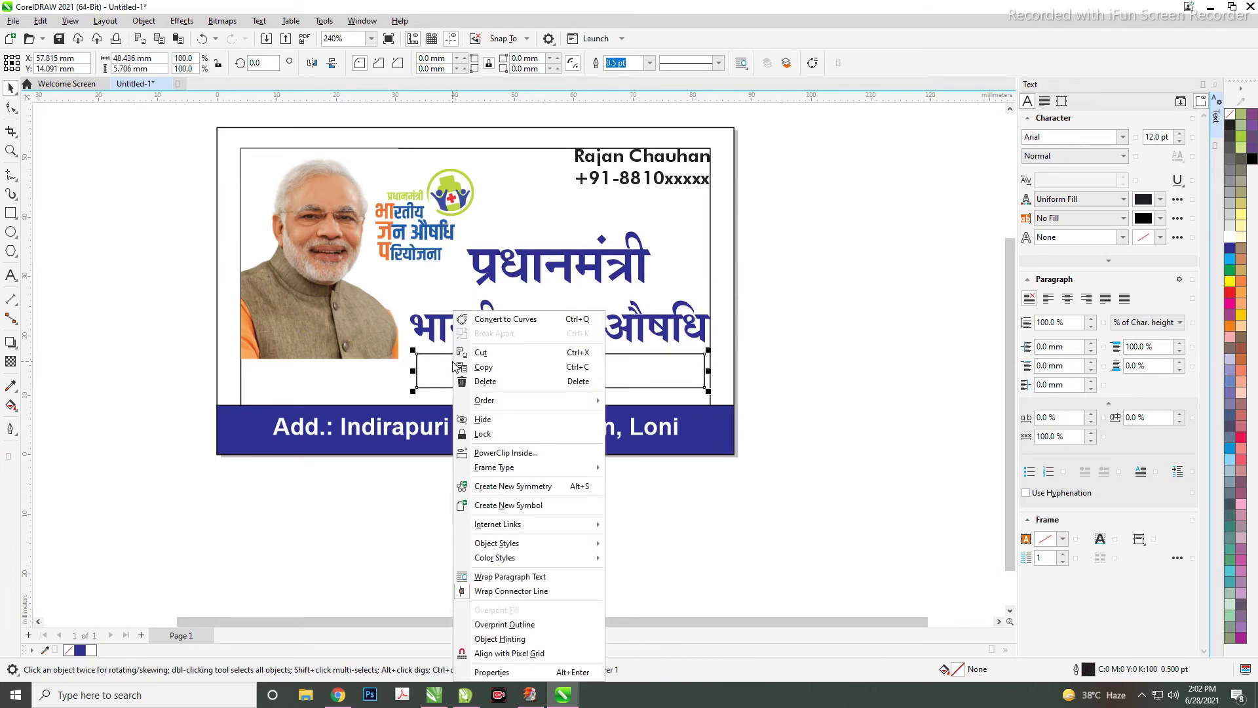
{"action": "key", "text": "Escape"}
{"action": "key", "text": "ctrl+q"}
{"action": "left_click", "coordinate": [11, 108]}
{"action": "key", "text": "space"}
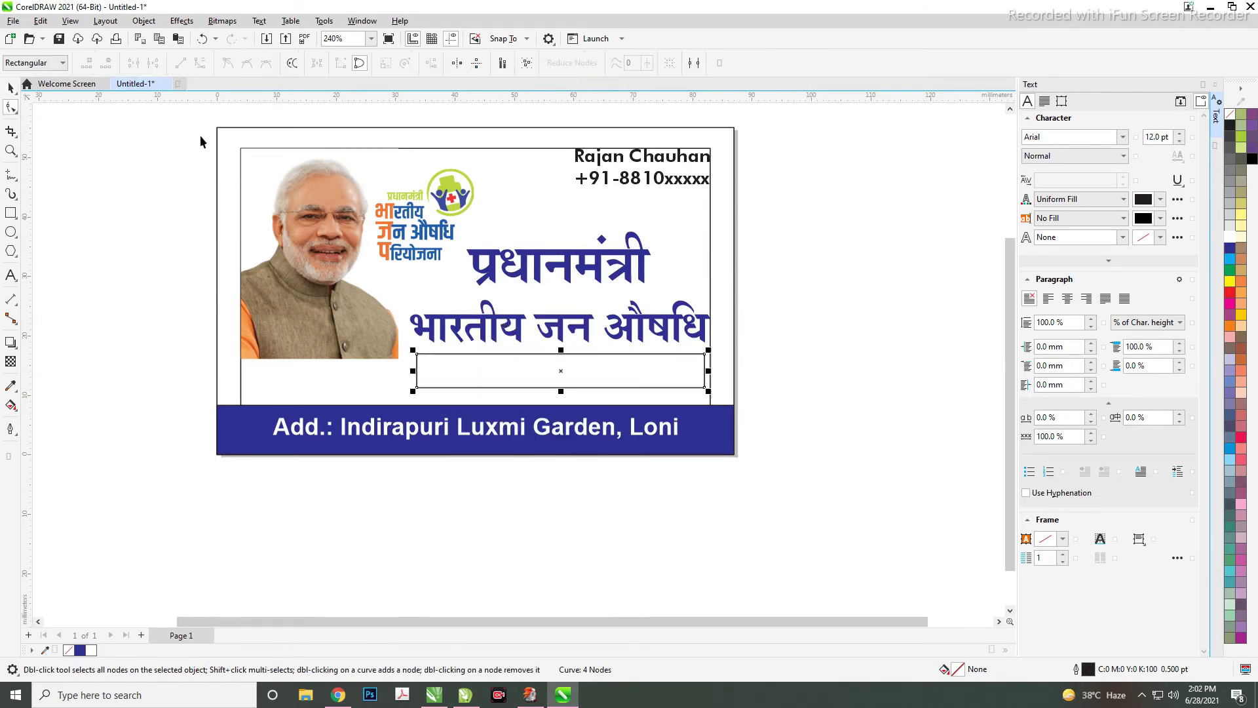
{"action": "left_click", "coordinate": [178, 144]}
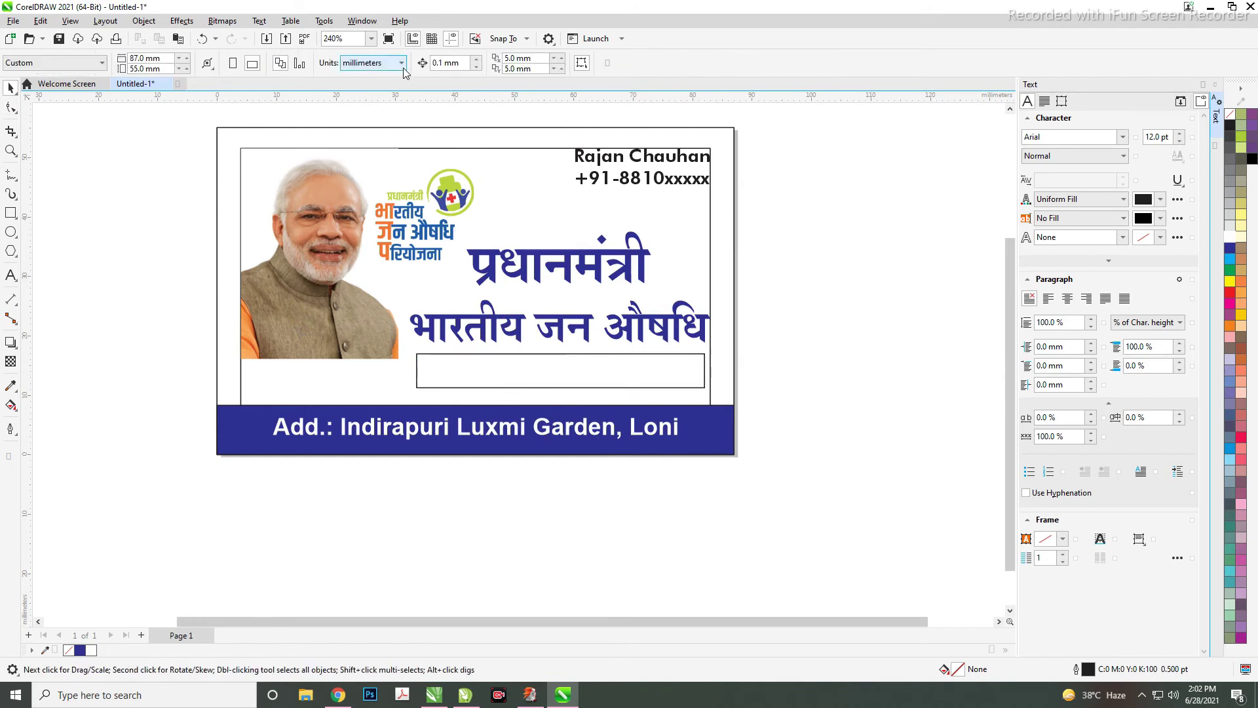
With a 4 mm nudge distance, add mid-side nodes and push them inward to notch both ends.
{"action": "left_click", "coordinate": [445, 62]}
{"action": "type", "text": "4"}
{"action": "key", "text": "Return"}
{"action": "left_click", "coordinate": [418, 375]}
{"action": "scroll", "coordinate": [417, 375], "scroll_direction": "up", "scroll_amount": 1}
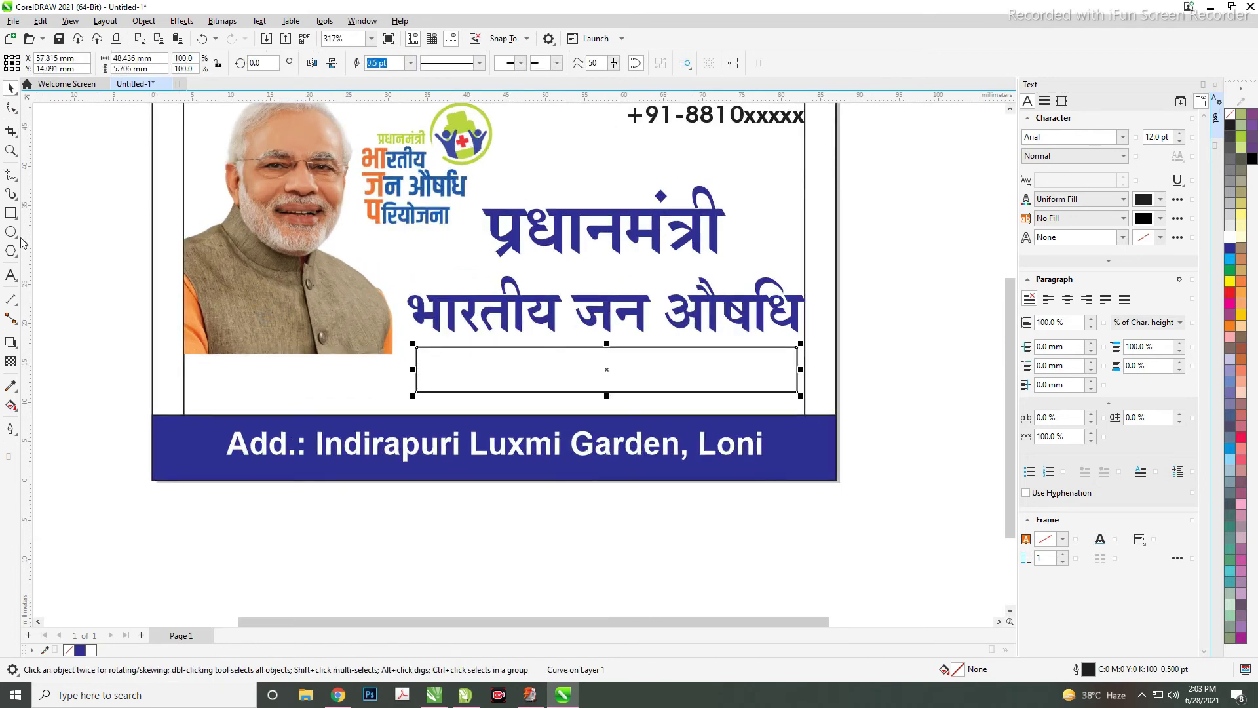
{"action": "left_click", "coordinate": [11, 107]}
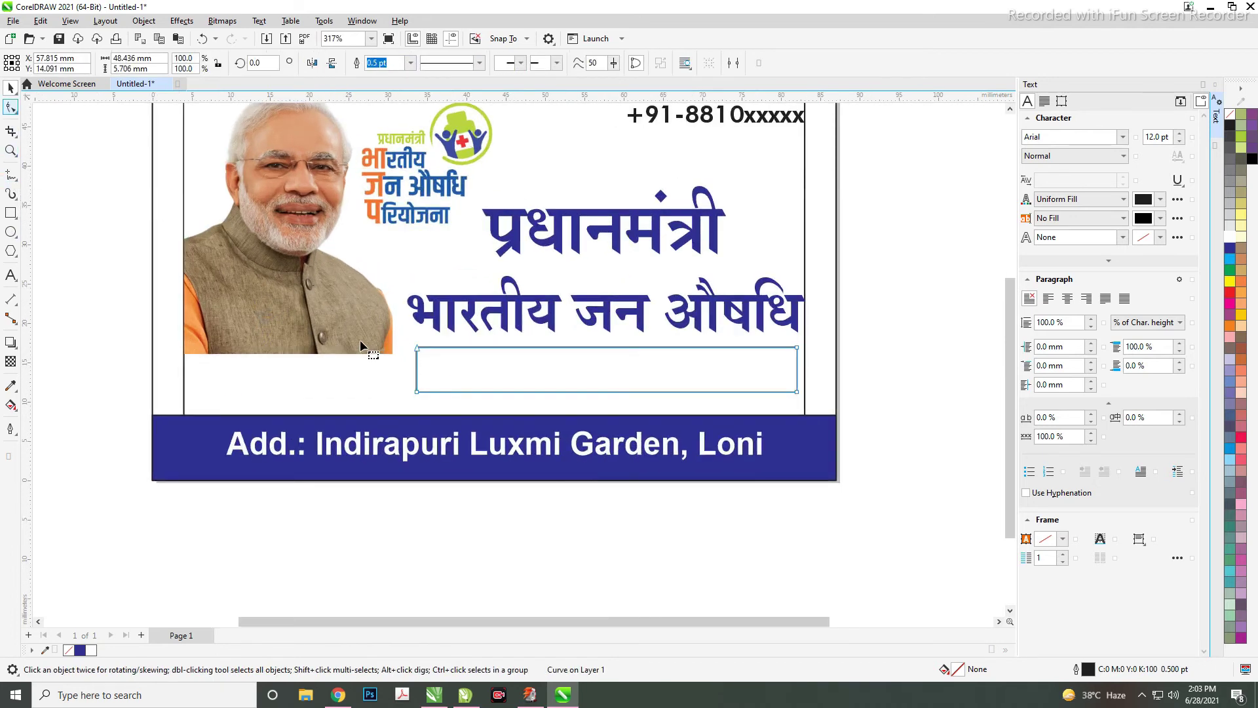
{"action": "double_click", "coordinate": [416, 369]}
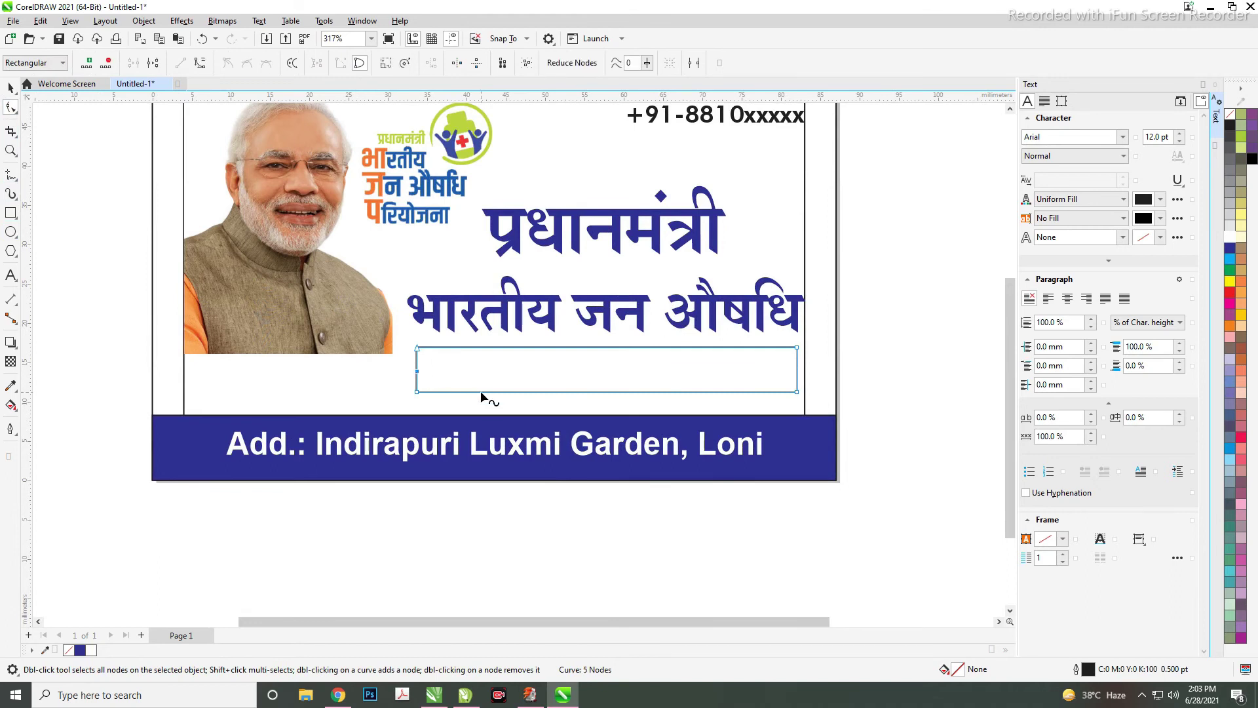
{"action": "key", "text": "Right"}
{"action": "double_click", "coordinate": [798, 371]}
{"action": "key", "text": "Left"}
Align the right notch node to a temporary guide, then delete the guide and zoom to the card.
{"action": "left_click", "coordinate": [579, 107]}
{"action": "left_click_drag", "start_coordinate": [580, 106], "coordinate": [625, 376]}
{"action": "left_click", "coordinate": [773, 368]}
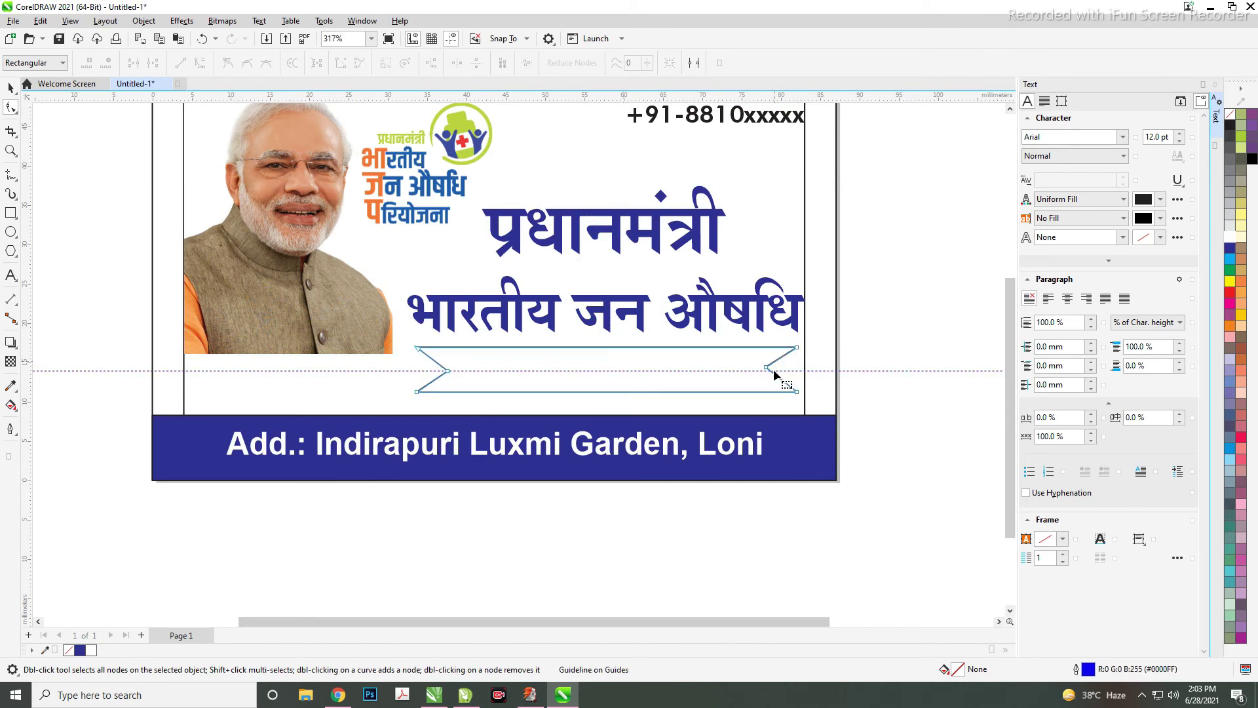
{"action": "left_click_drag", "start_coordinate": [768, 367], "coordinate": [768, 371]}
{"action": "key", "text": "space"}
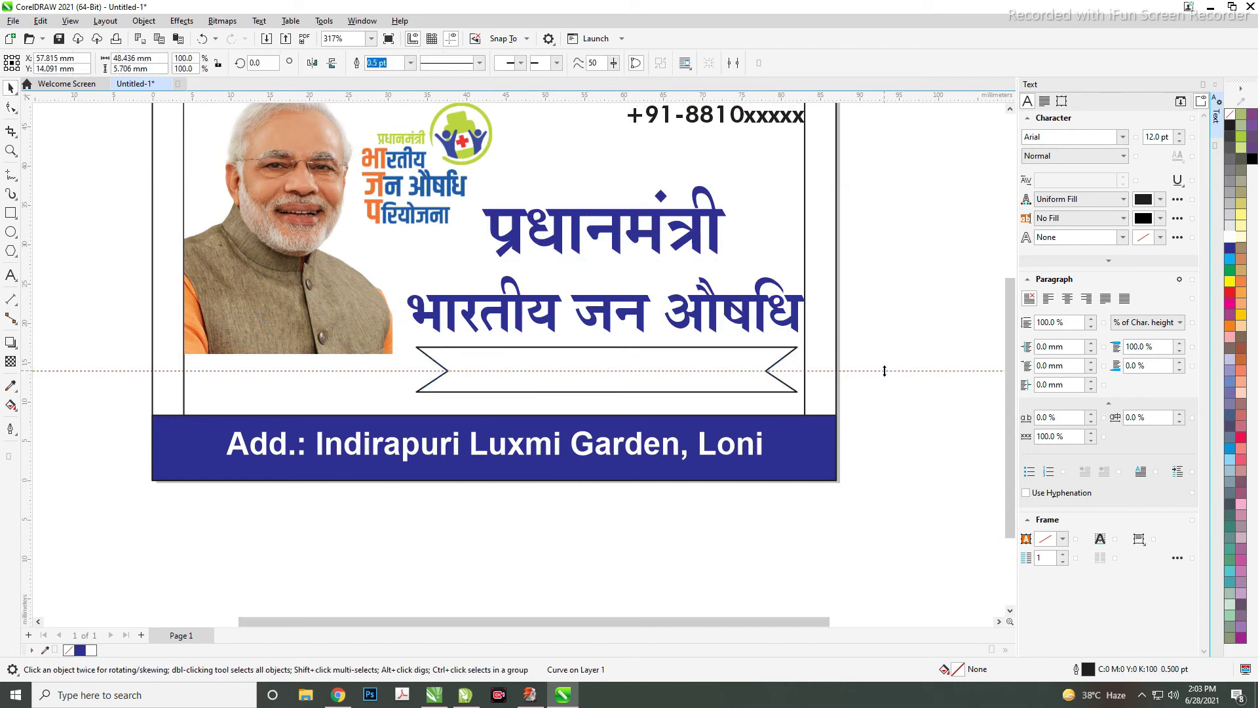
{"action": "right_click", "coordinate": [885, 371]}
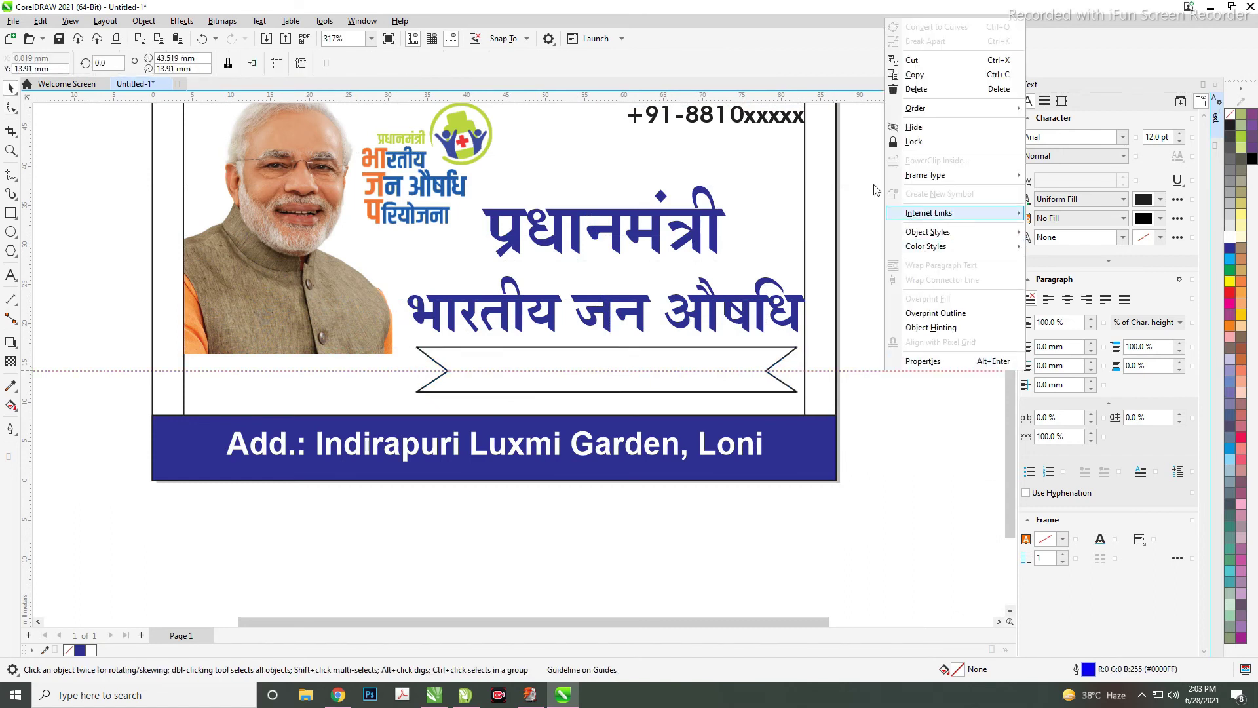
{"action": "left_click", "coordinate": [916, 89]}
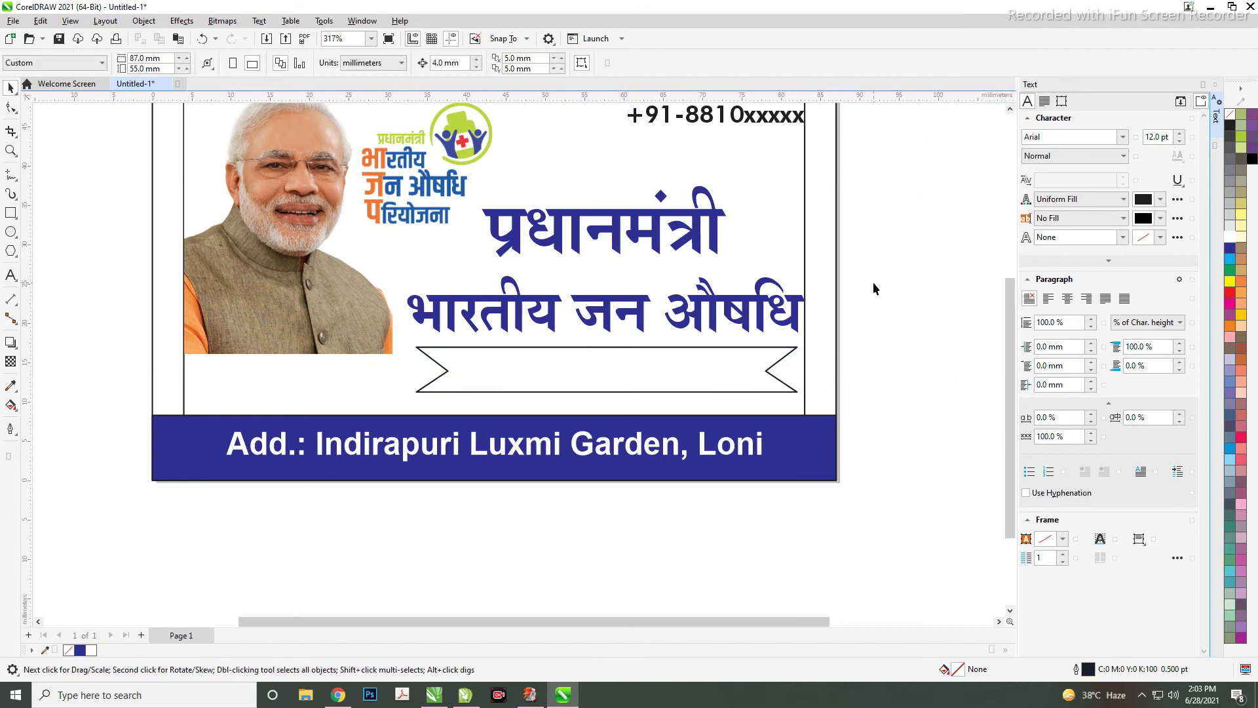
{"action": "key", "text": "shift+F4"}
Fill the ribbon banner solid red and set its outline to red too.
{"action": "left_click", "coordinate": [786, 455]}
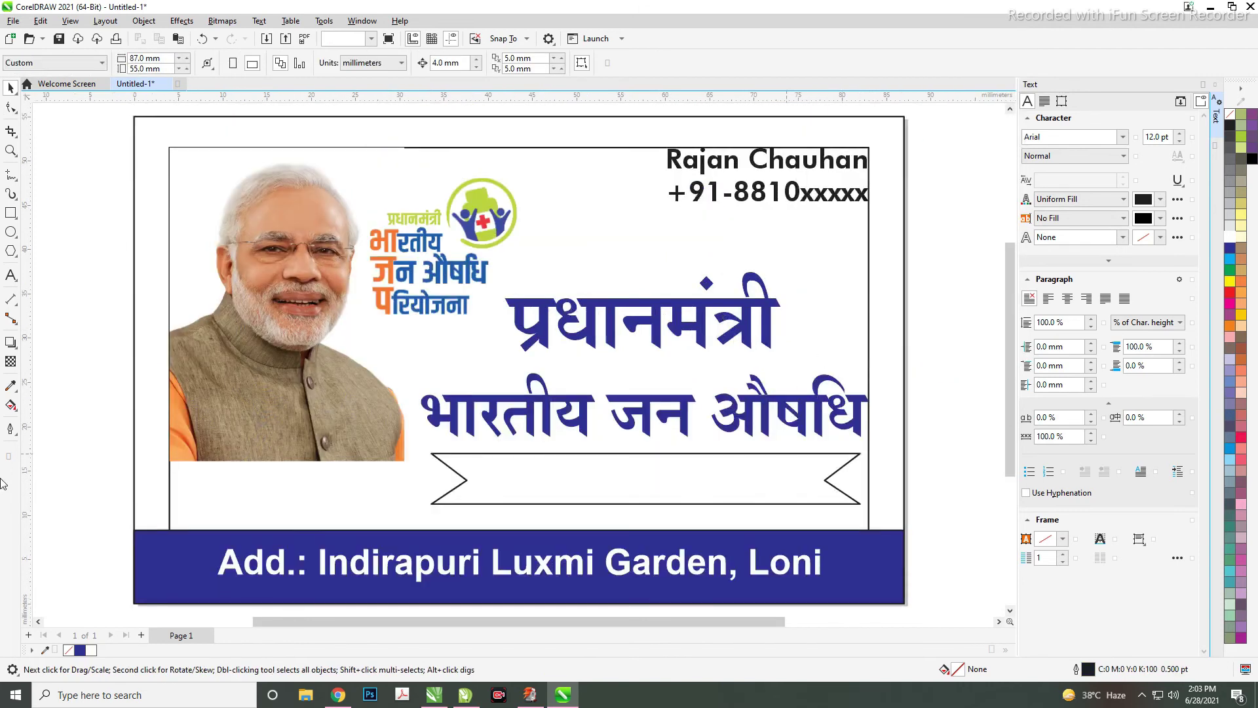
{"action": "left_click", "coordinate": [1230, 299]}
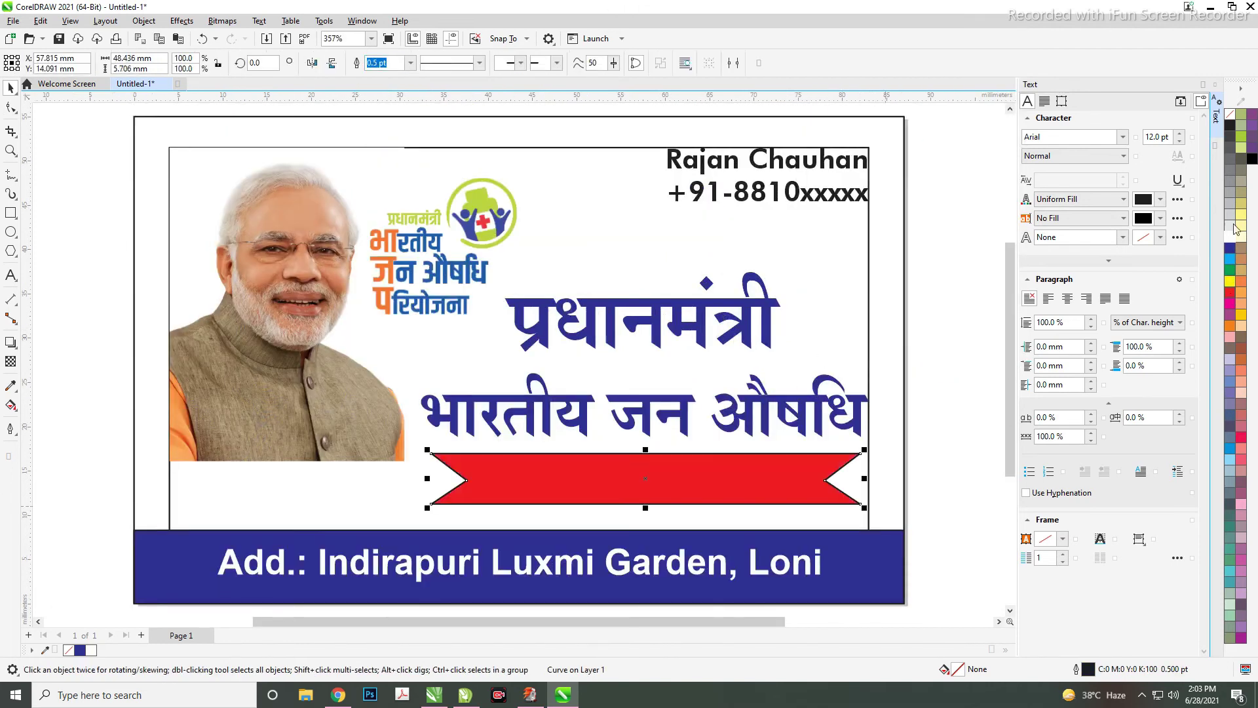
{"action": "right_click", "coordinate": [1218, 122]}
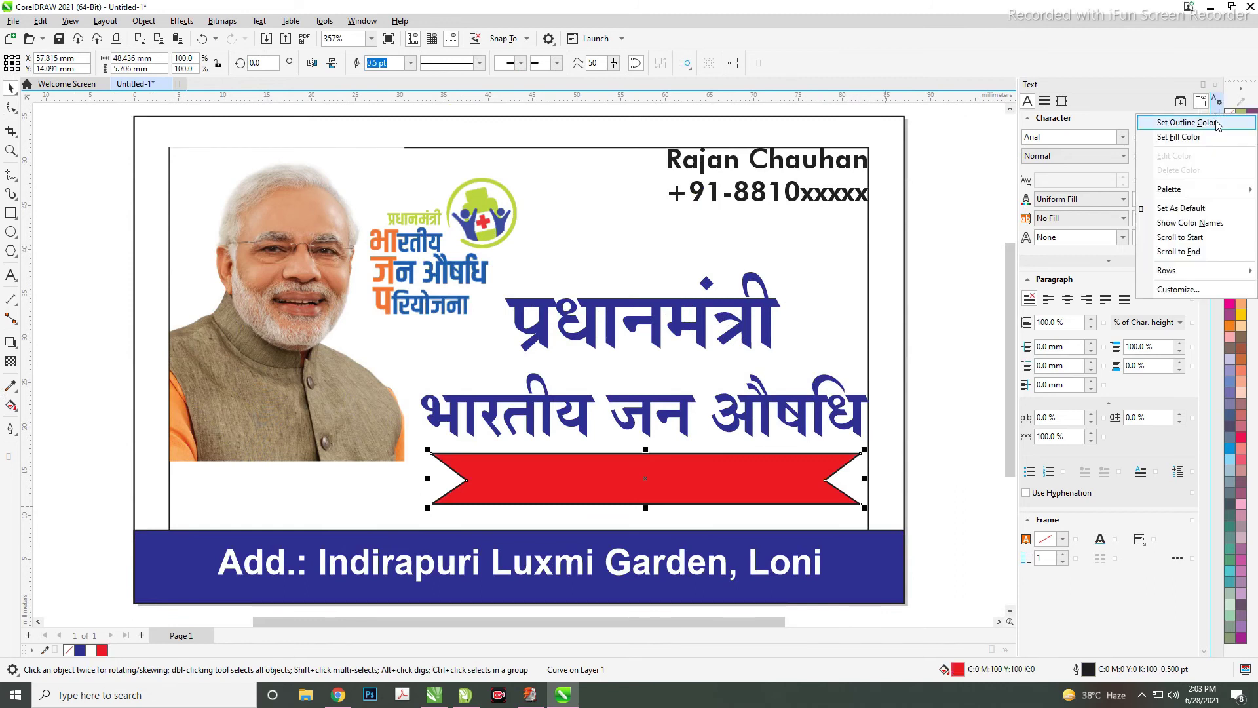
{"action": "left_click", "coordinate": [937, 226]}
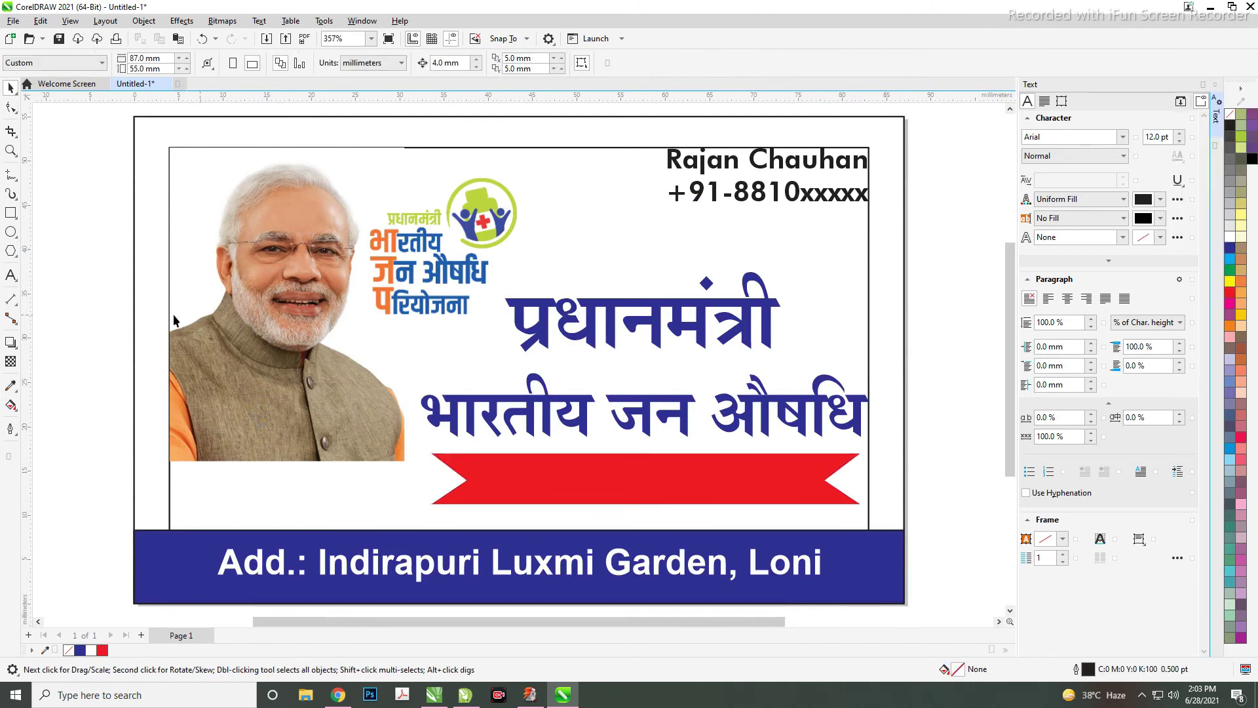
Type the slogan अच्छी दवाई, सस्ती दवाई in the BHARTIYA HINDI_083 font.
{"action": "left_click", "coordinate": [11, 275]}
{"action": "left_click", "coordinate": [642, 262]}
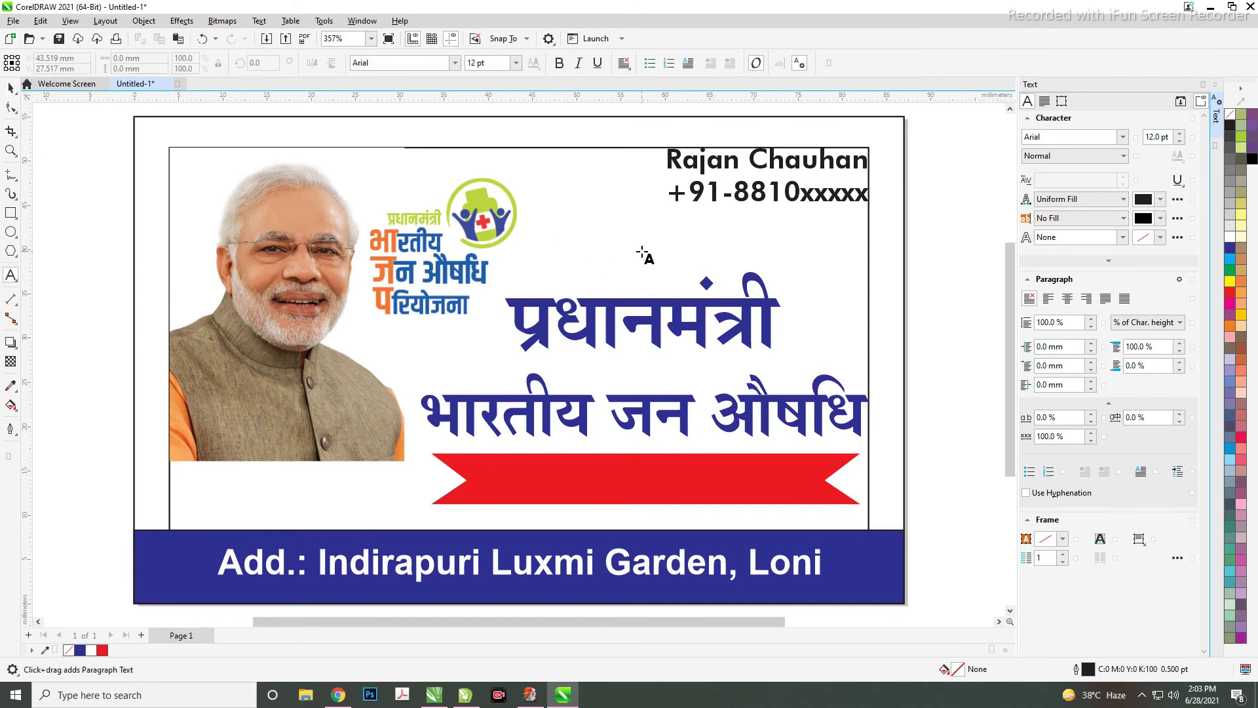
{"action": "left_click", "coordinate": [455, 63]}
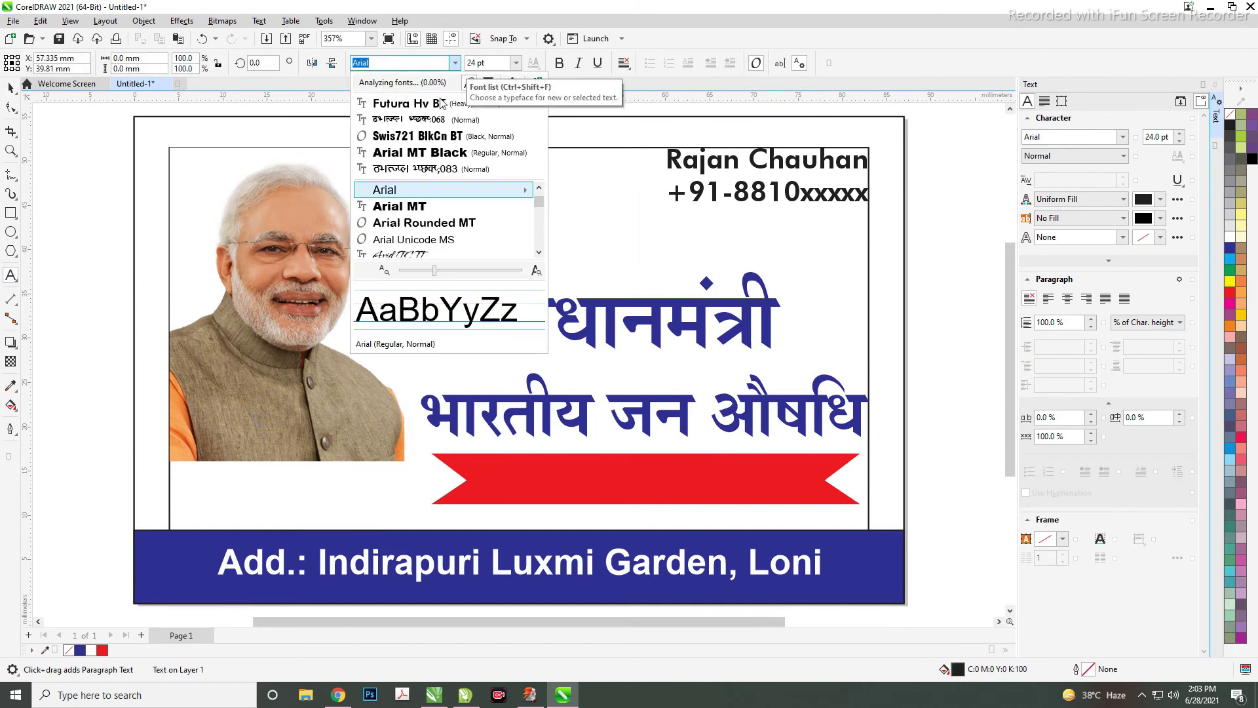
{"action": "left_click", "coordinate": [419, 169]}
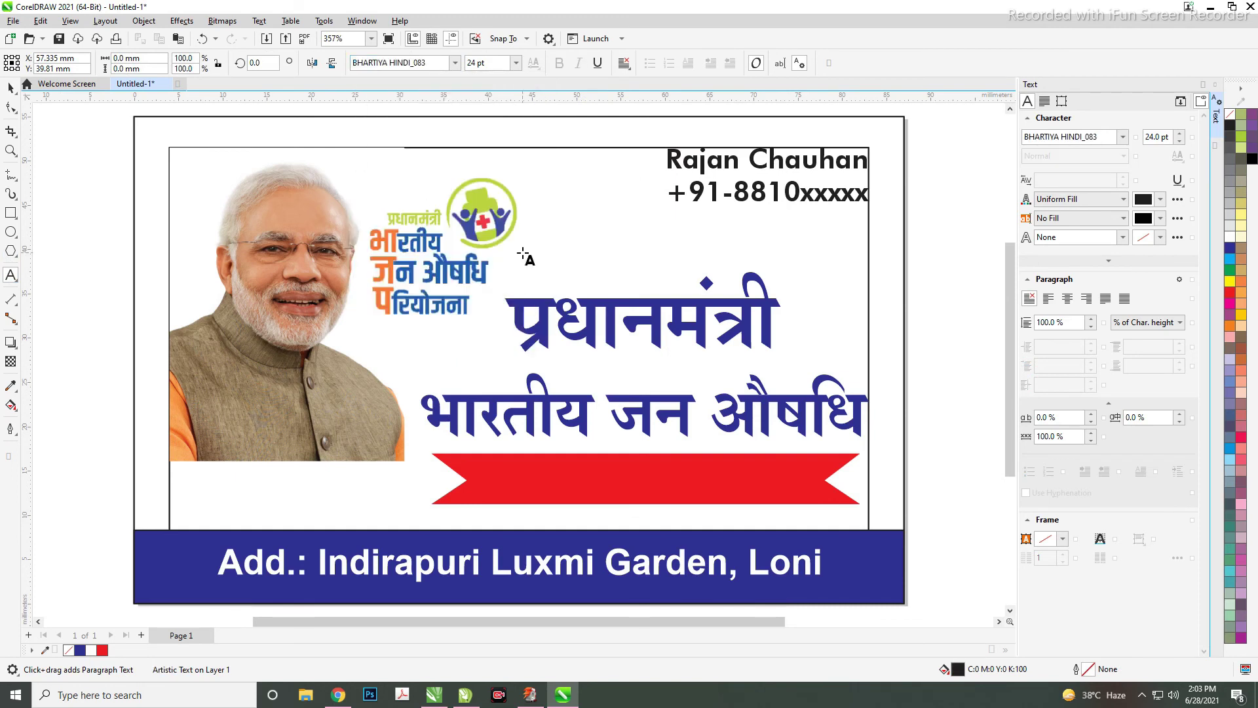
{"action": "type", "text": "vP"}
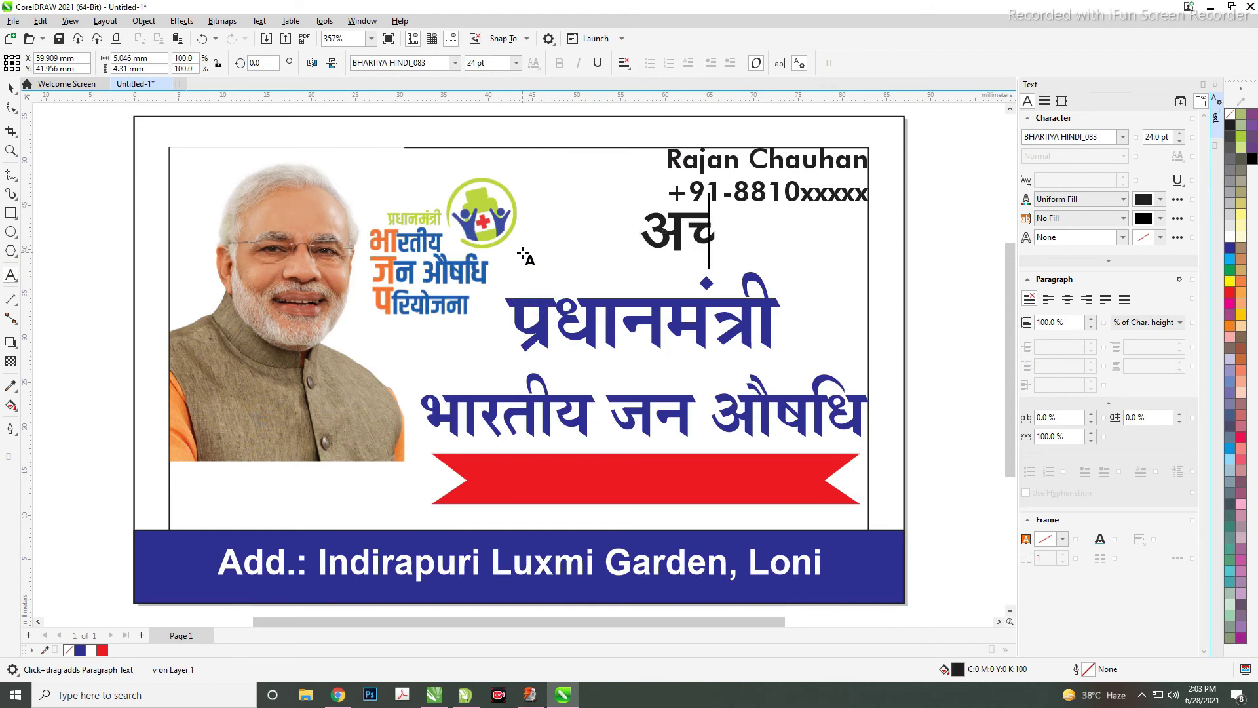
{"action": "type", "text": "nh nok"}
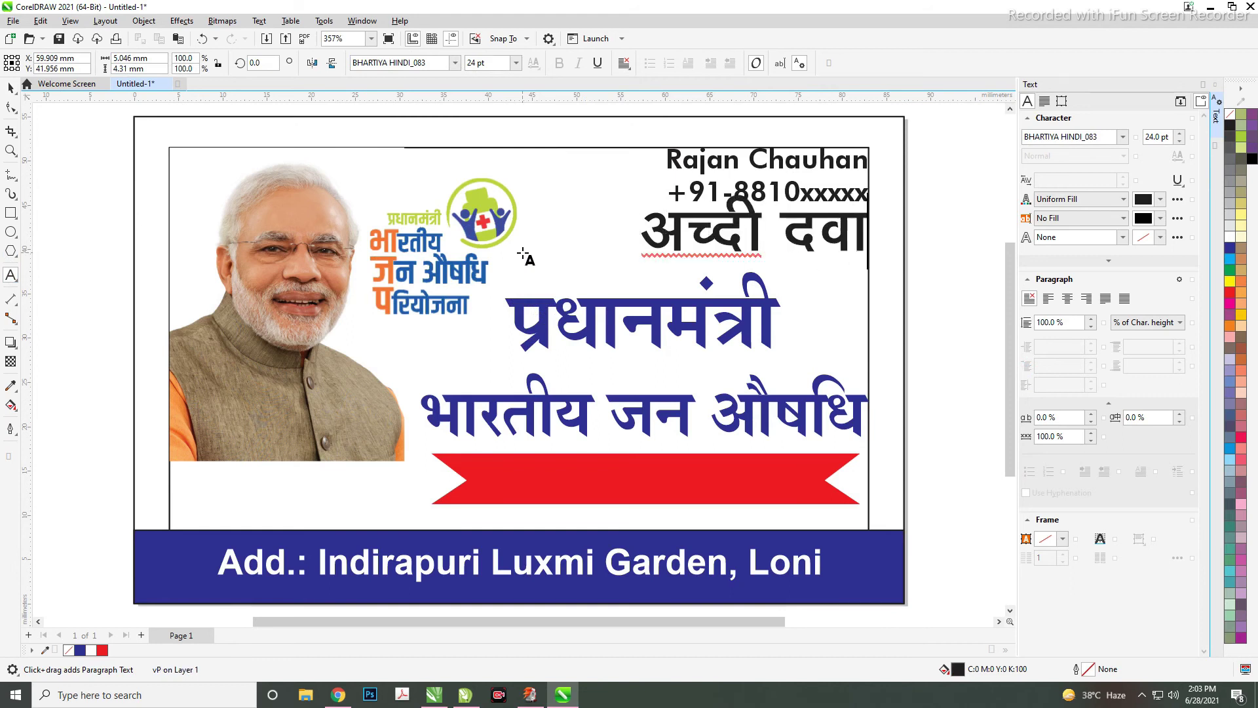
{"action": "type", "text": "bZ"}
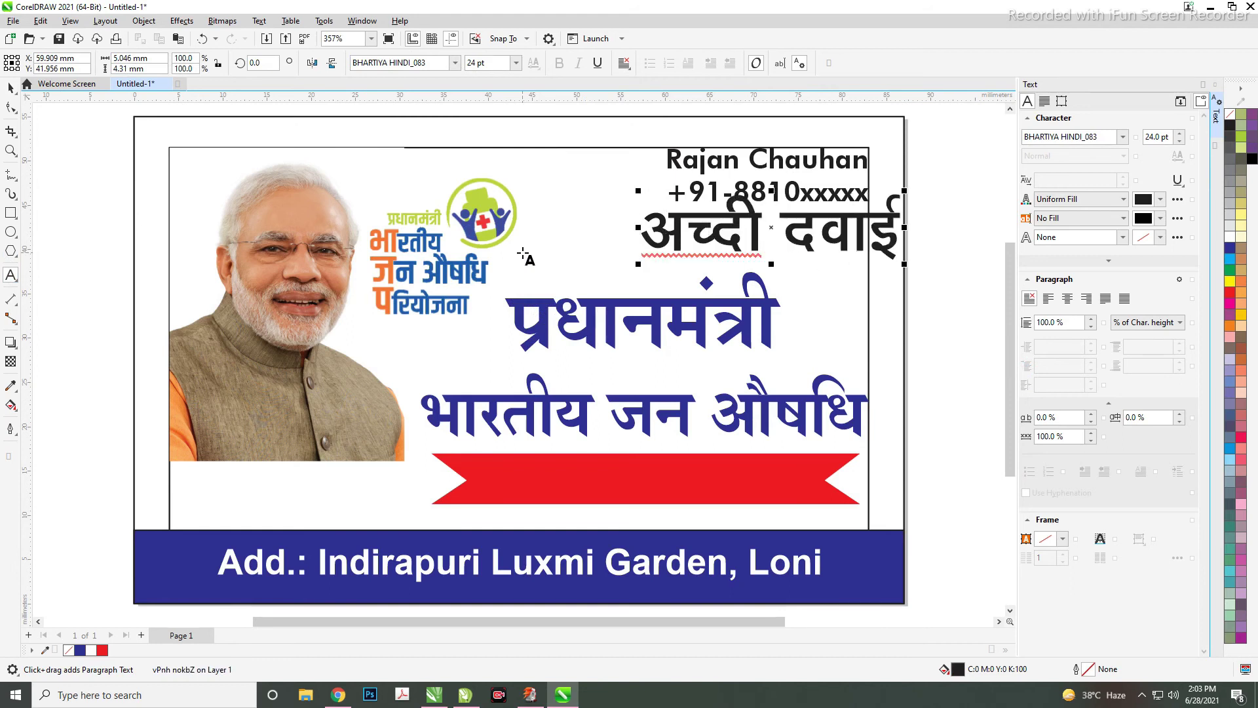
{"action": "type", "text": "] lL"}
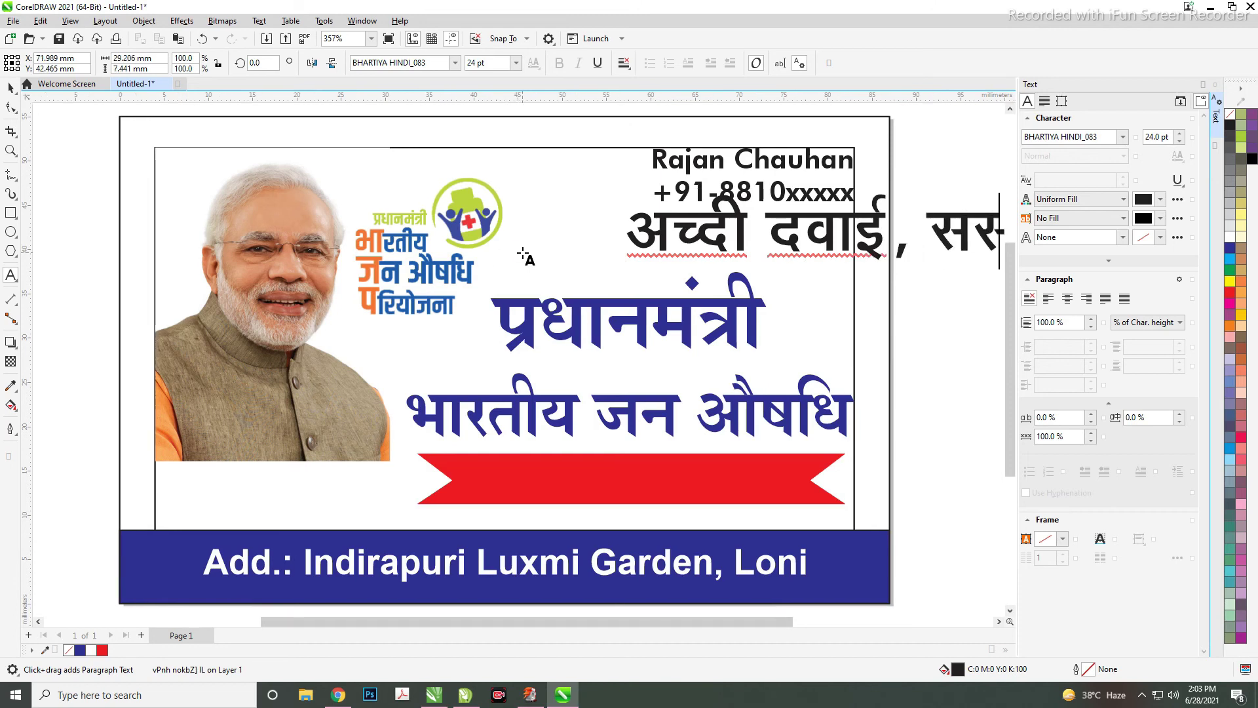
{"action": "type", "text": "rh nokbZ"}
{"action": "key", "text": "Escape"}
Set the slogan to 10 pt, move it onto the red ribbon and enlarge it.
{"action": "left_click", "coordinate": [515, 64]}
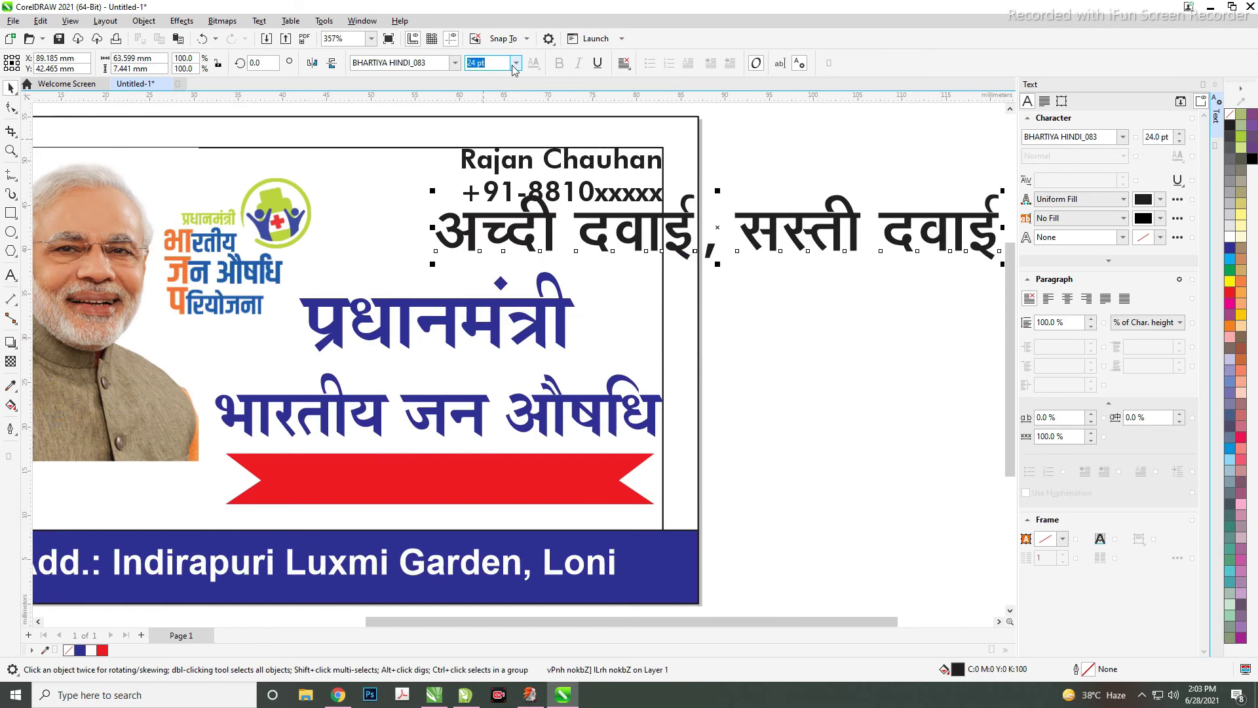
{"action": "type", "text": "10"}
{"action": "key", "text": "Return"}
{"action": "left_click_drag", "start_coordinate": [534, 270], "coordinate": [382, 489]}
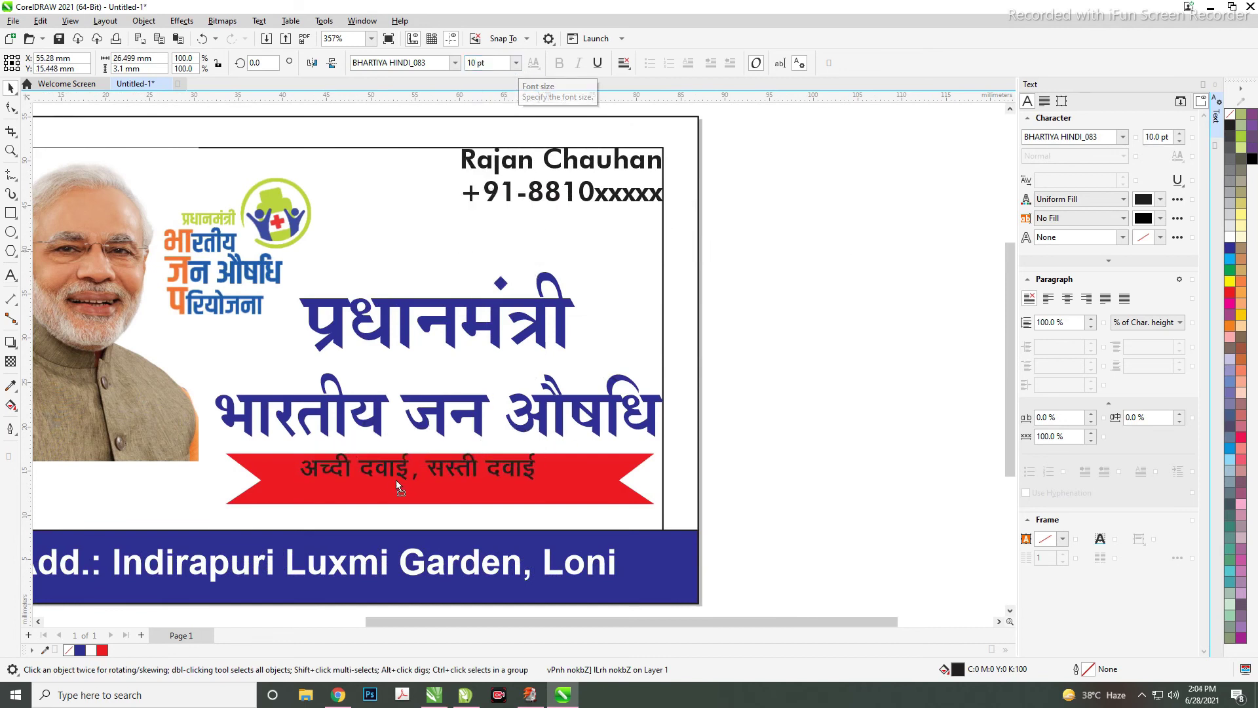
{"action": "left_click_drag", "start_coordinate": [521, 496], "coordinate": [603, 570]}
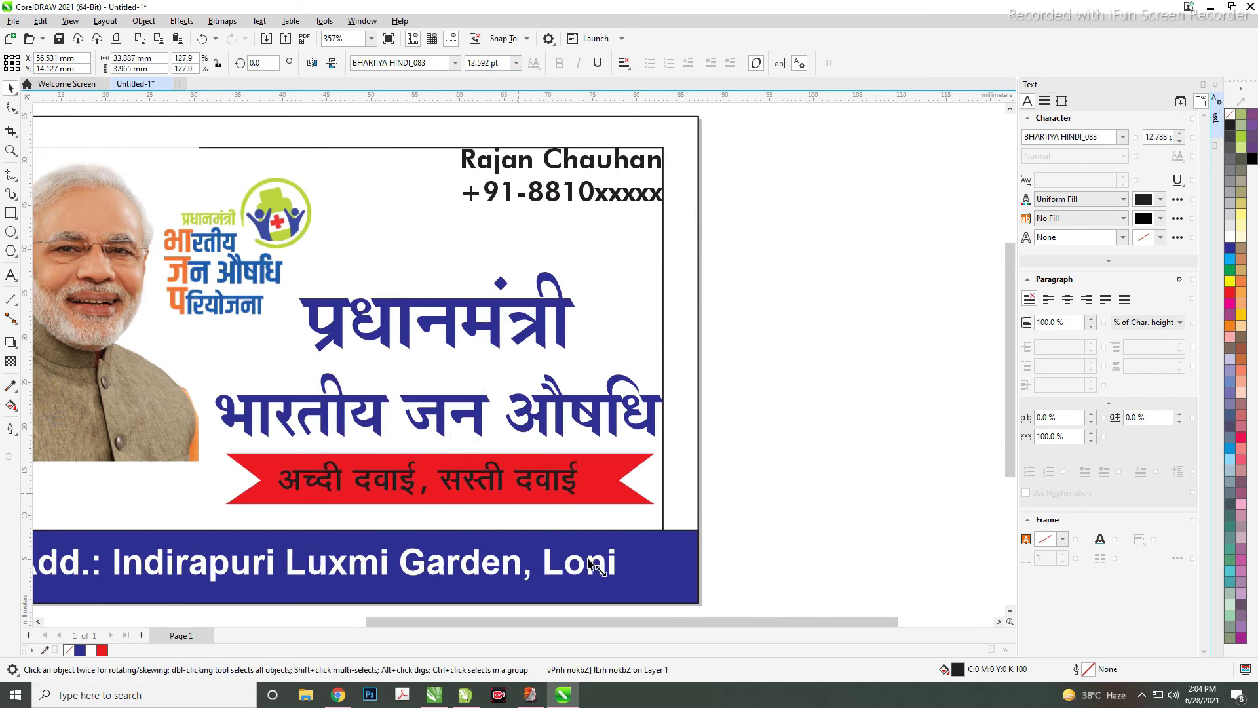
Centre the slogan on the ribbon and colour it white.
{"action": "left_click", "coordinate": [610, 498], "text": "shift"}
{"action": "key", "text": "c"}
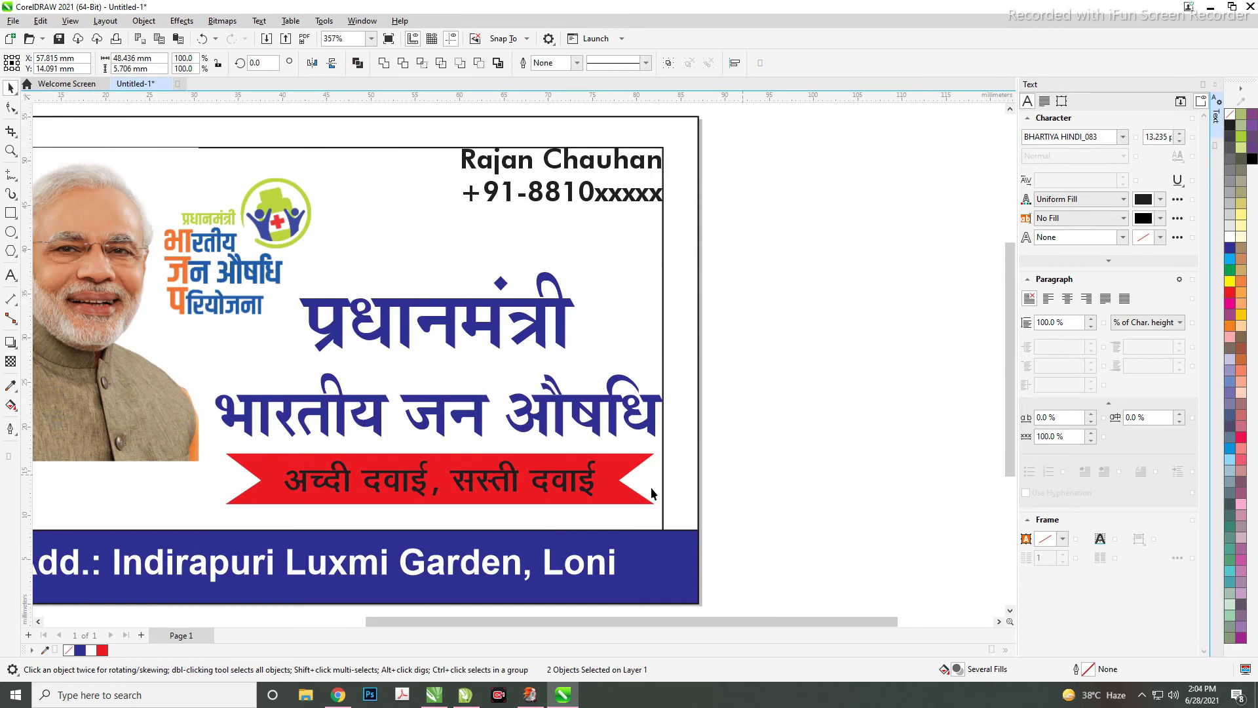
{"action": "left_click", "coordinate": [651, 486], "text": "shift"}
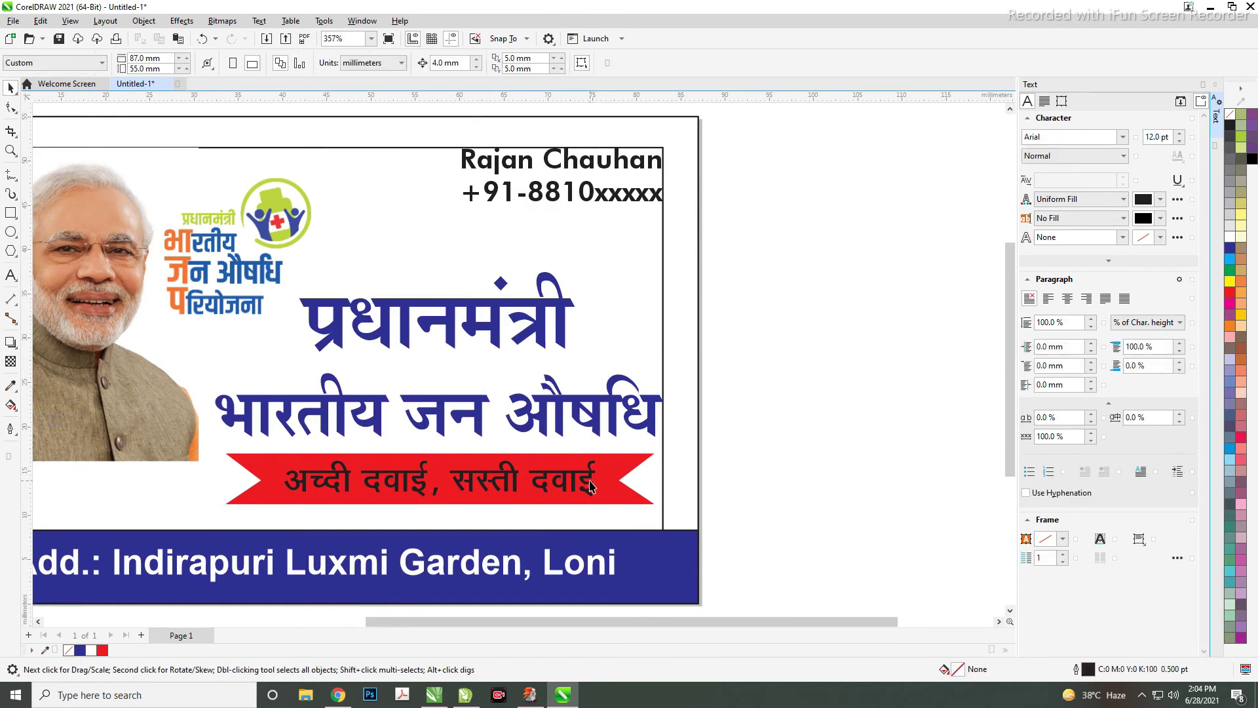
{"action": "left_click", "coordinate": [1230, 236]}
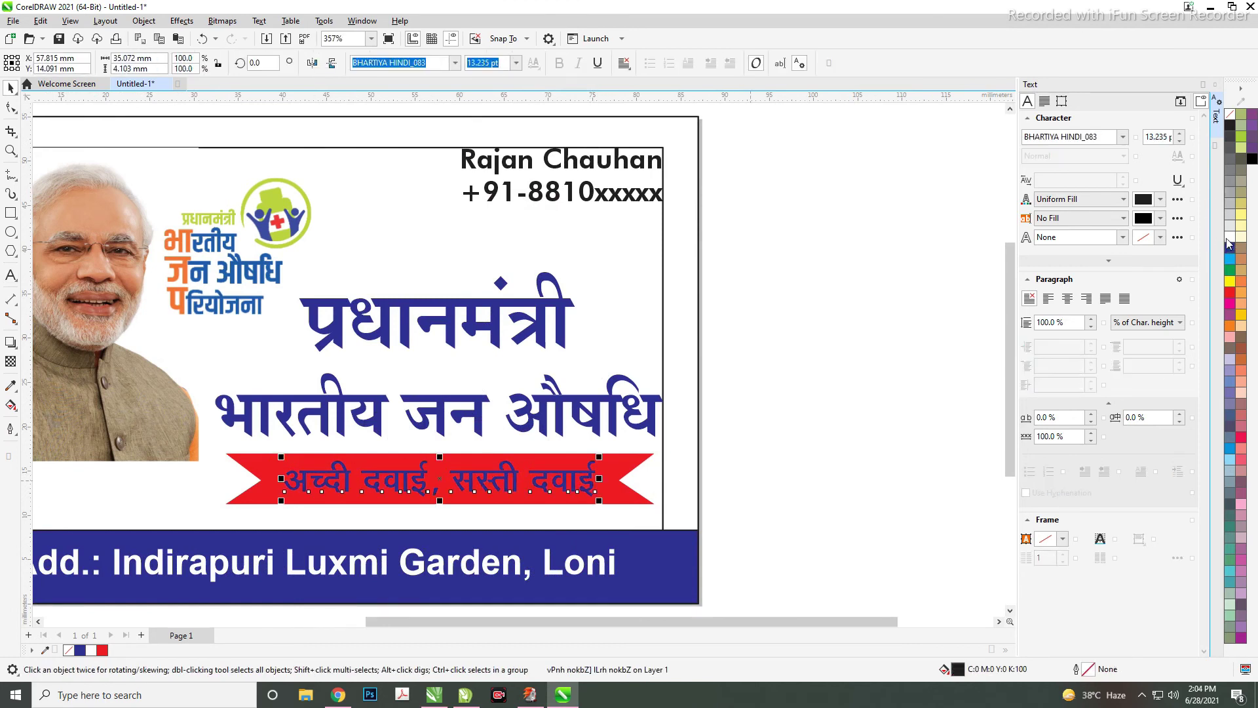
{"action": "left_click", "coordinate": [875, 251]}
{"action": "scroll", "coordinate": [875, 250], "scroll_direction": "left", "scroll_amount": 3}
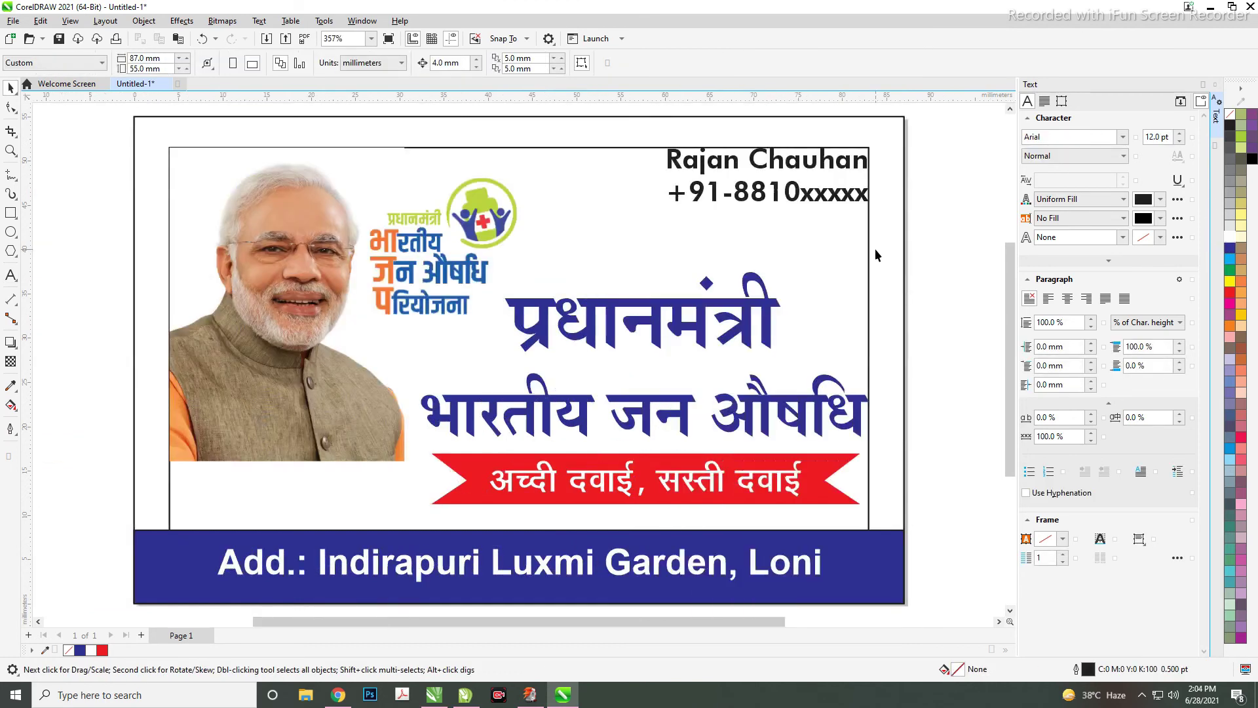
Remove the black outline from the card's white background frame.
{"action": "left_click", "coordinate": [647, 148]}
{"action": "right_click", "coordinate": [1235, 117]}
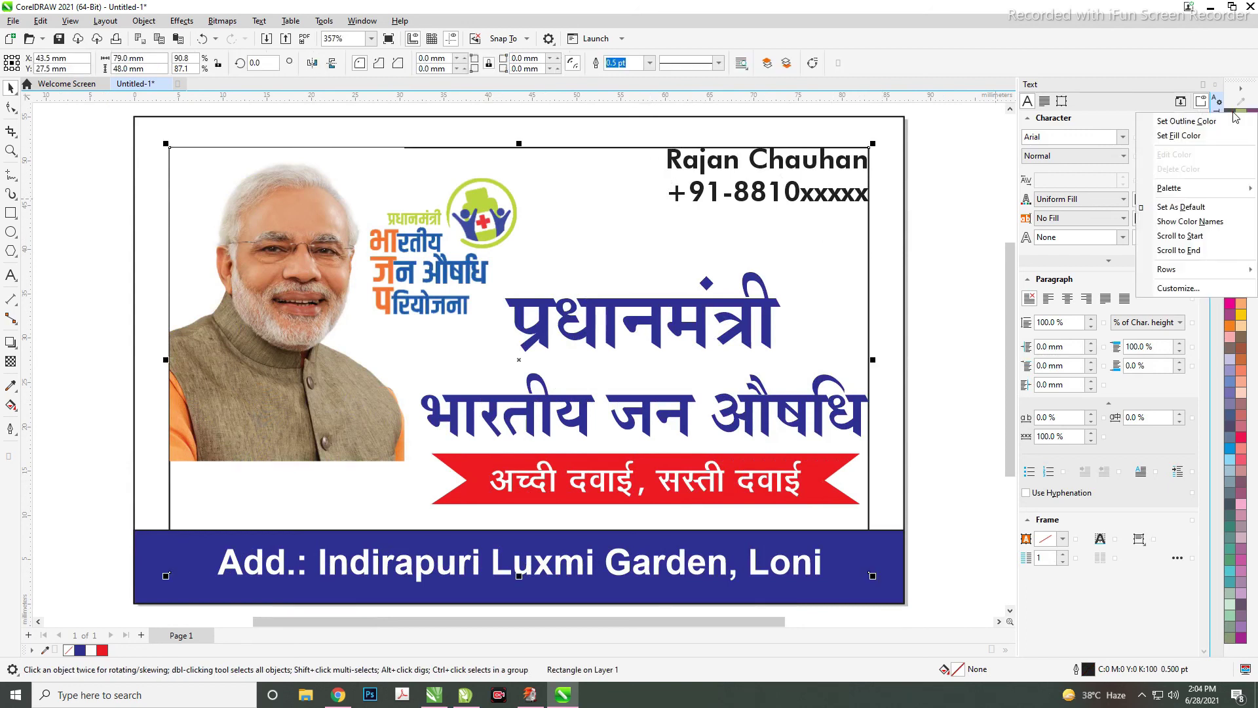
{"action": "left_click", "coordinate": [1212, 122]}
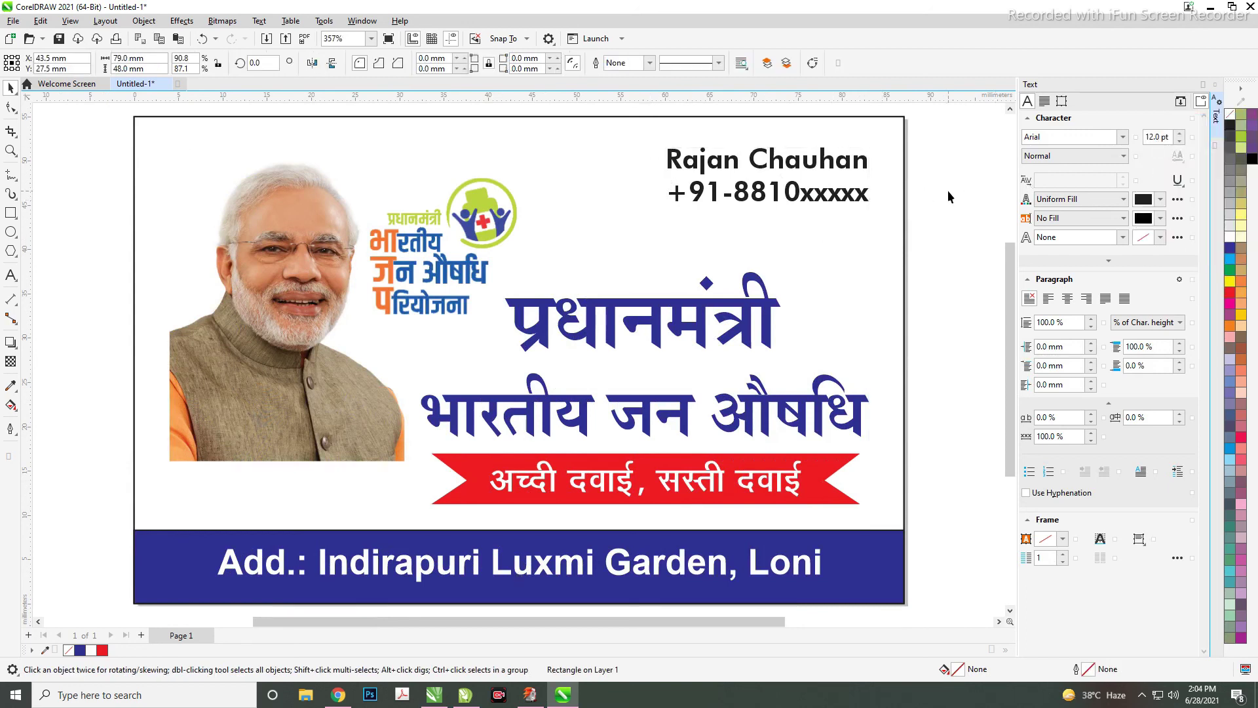
{"action": "left_click", "coordinate": [574, 279]}
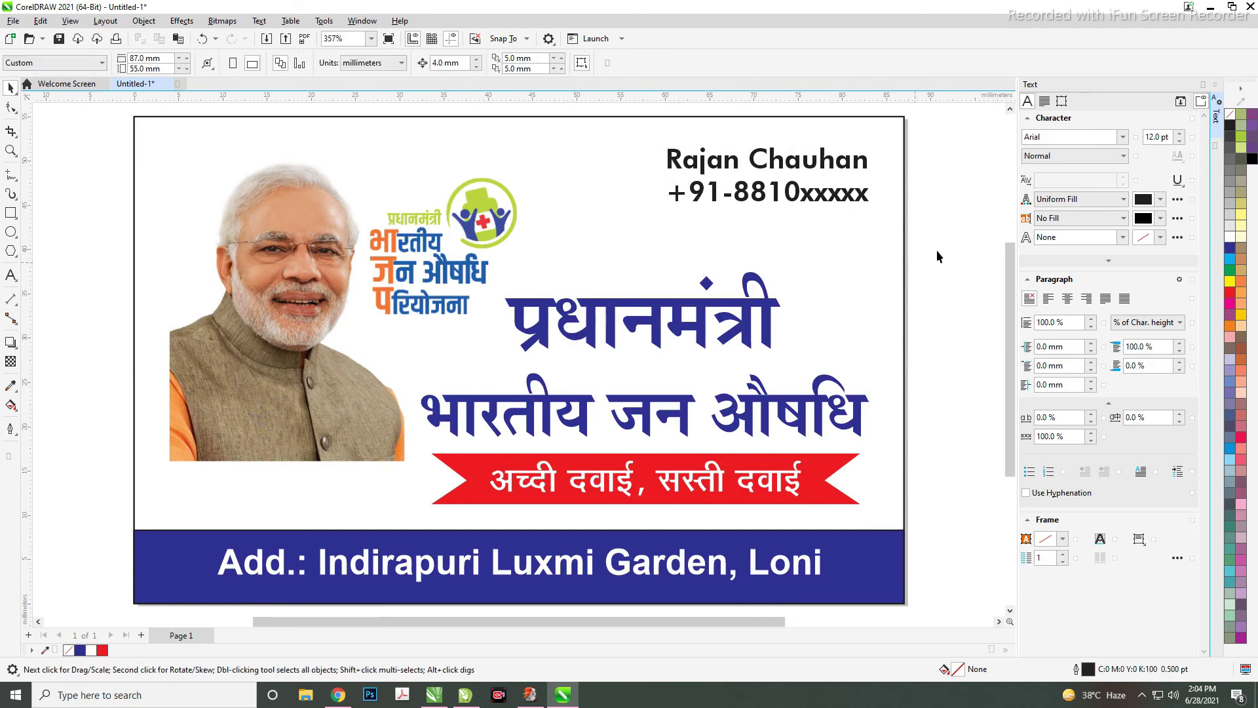
Move the portrait down onto the blue strip, enlarge it, and place it against the left edge.
{"action": "left_click", "coordinate": [211, 458]}
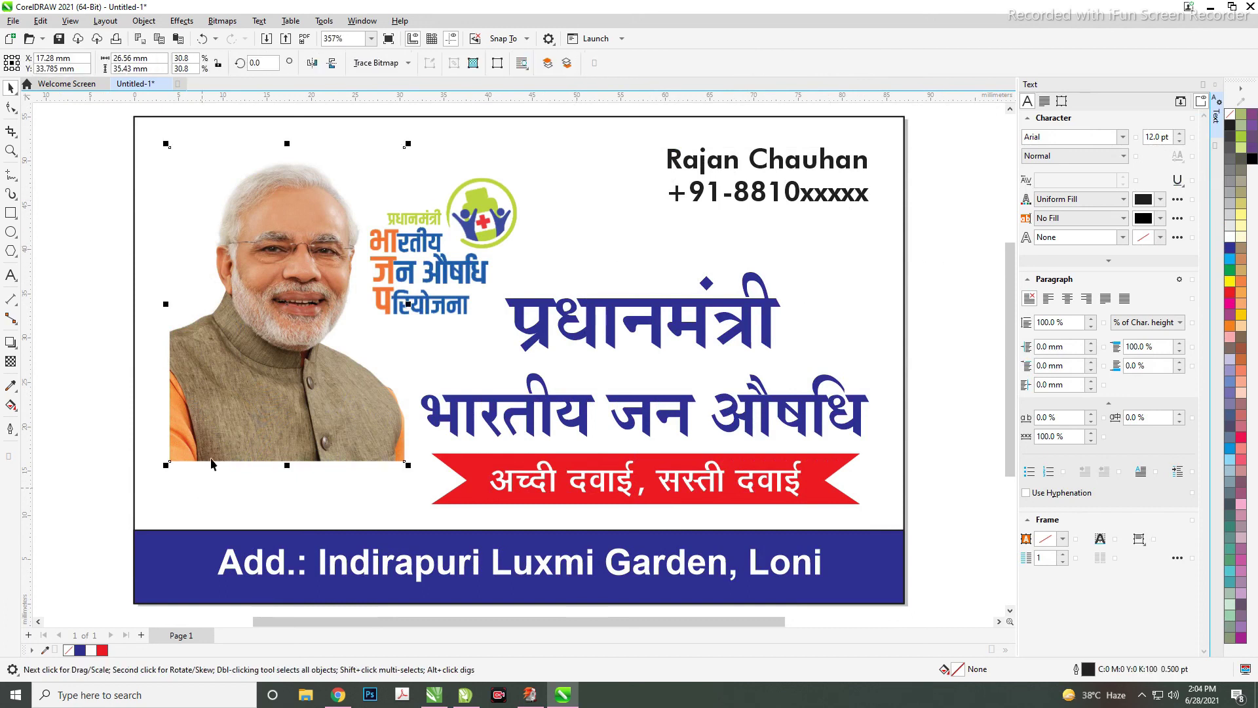
{"action": "mouse_move", "coordinate": [228, 427]}
{"action": "left_mouse_down"}
{"action": "mouse_move", "coordinate": [228, 494]}
{"action": "mouse_move", "coordinate": [226, 481]}
{"action": "left_mouse_up"}
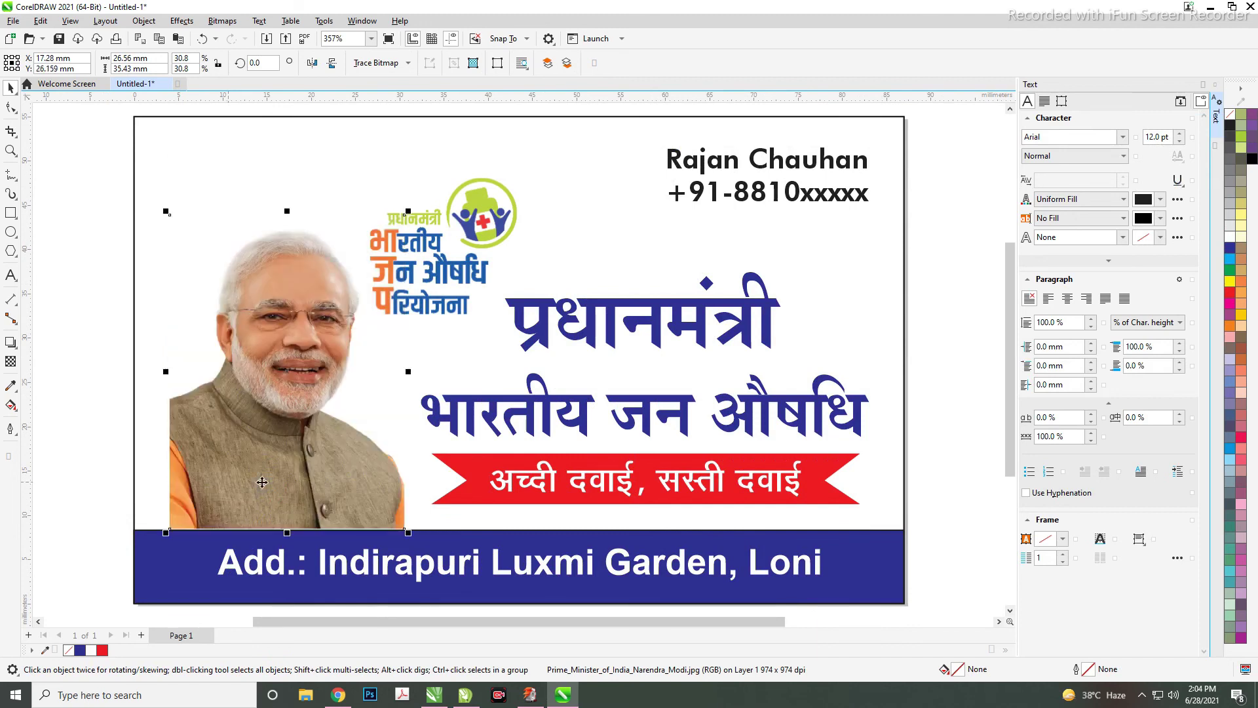
{"action": "left_click", "coordinate": [167, 212]}
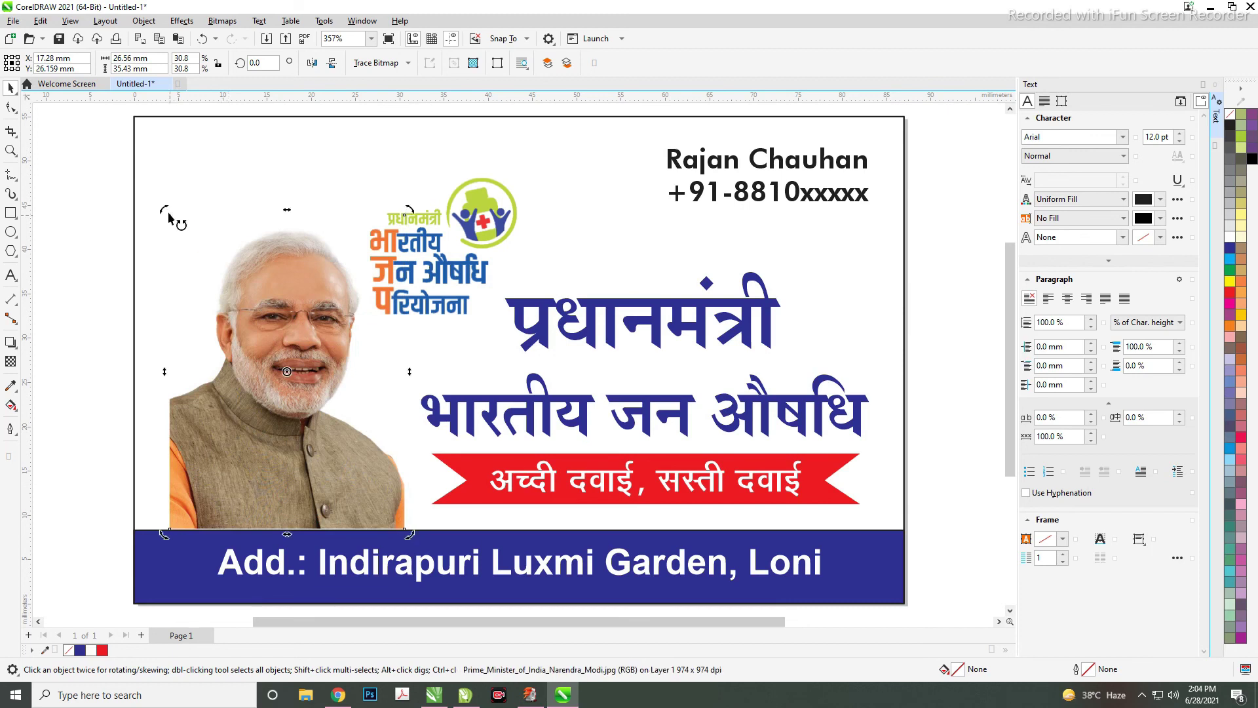
{"action": "left_click", "coordinate": [262, 274]}
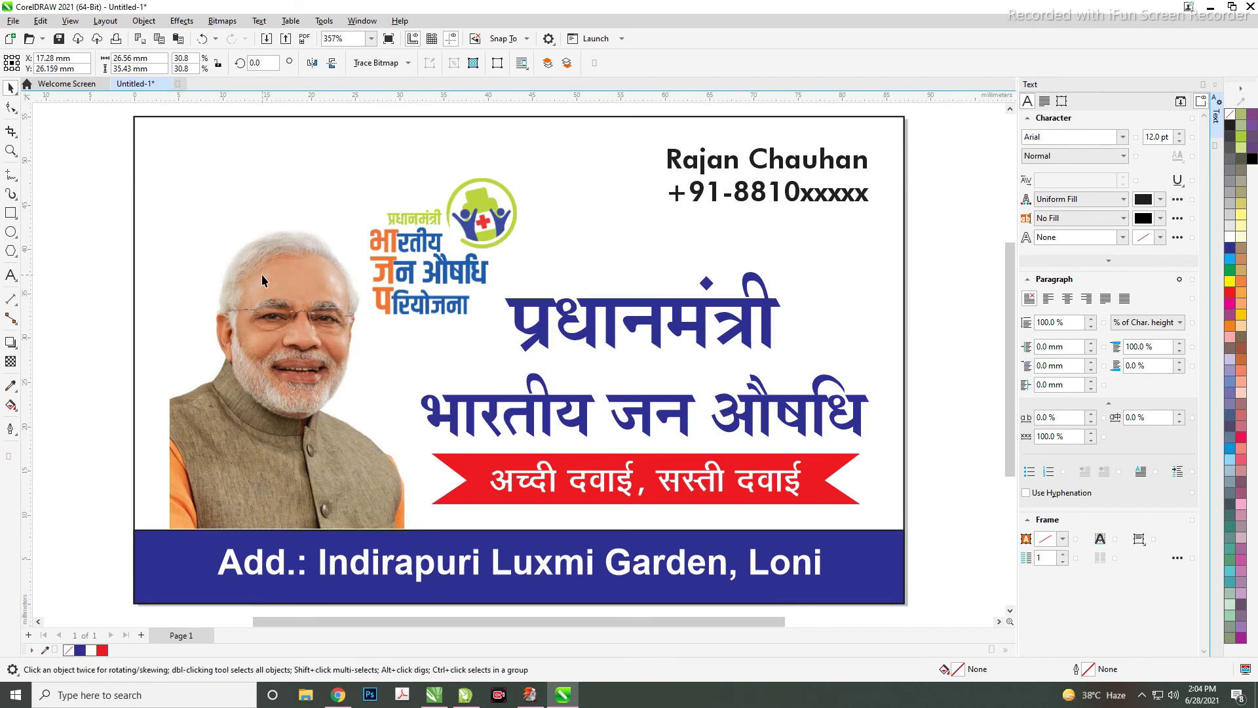
{"action": "left_click_drag", "start_coordinate": [165, 213], "coordinate": [133, 163]}
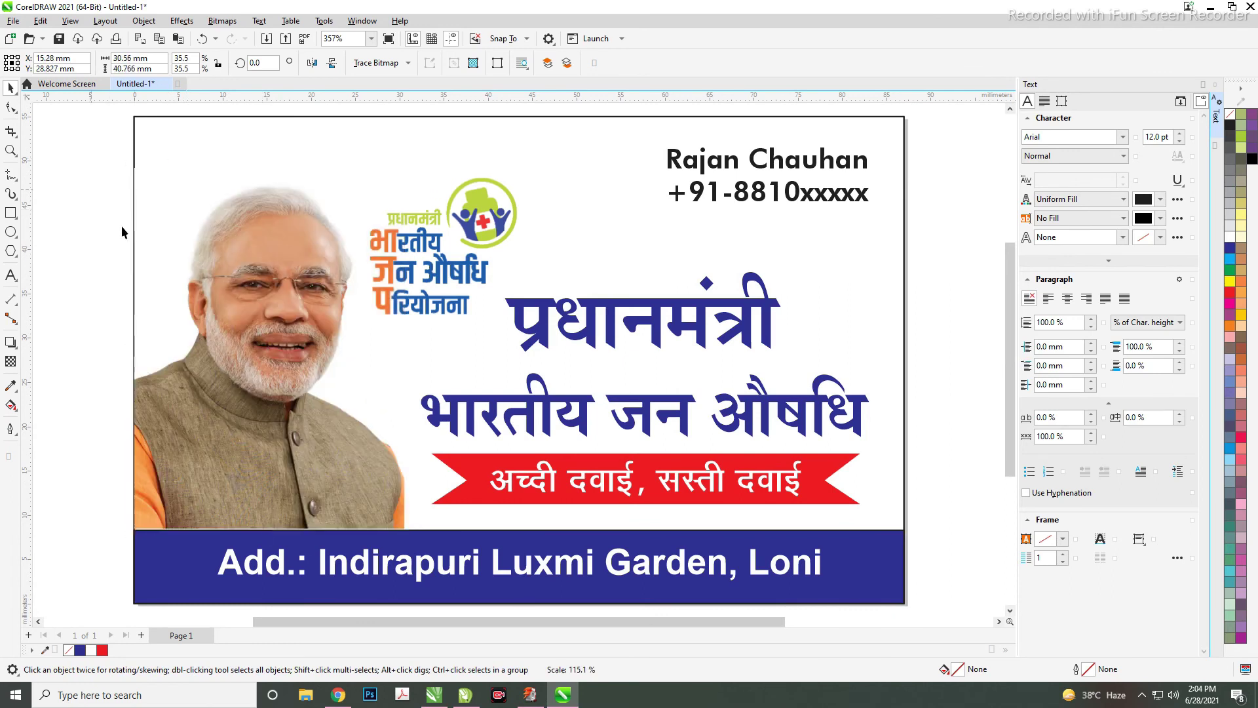
{"action": "left_click_drag", "start_coordinate": [249, 341], "coordinate": [257, 347]}
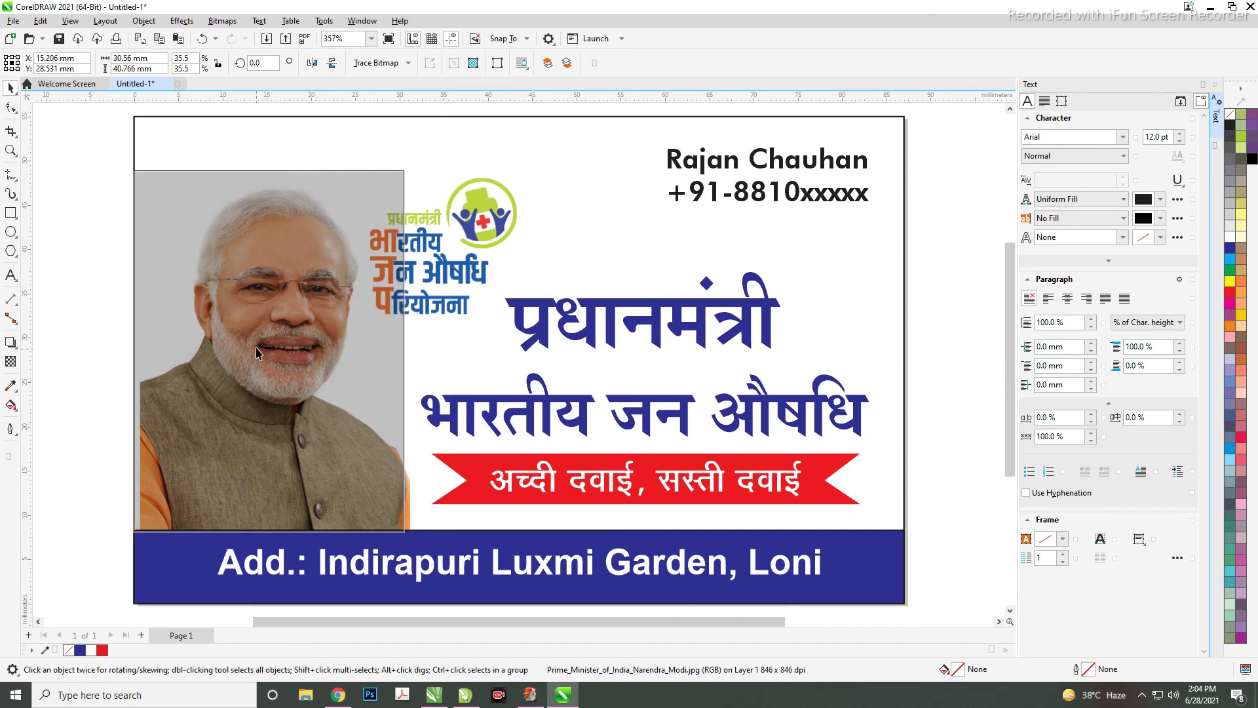
{"action": "left_click_drag", "start_coordinate": [257, 347], "coordinate": [256, 347]}
{"action": "scroll", "coordinate": [519, 333], "scroll_direction": "down", "scroll_amount": 2}
{"action": "scroll", "coordinate": [519, 334], "scroll_direction": "up", "scroll_amount": 1}
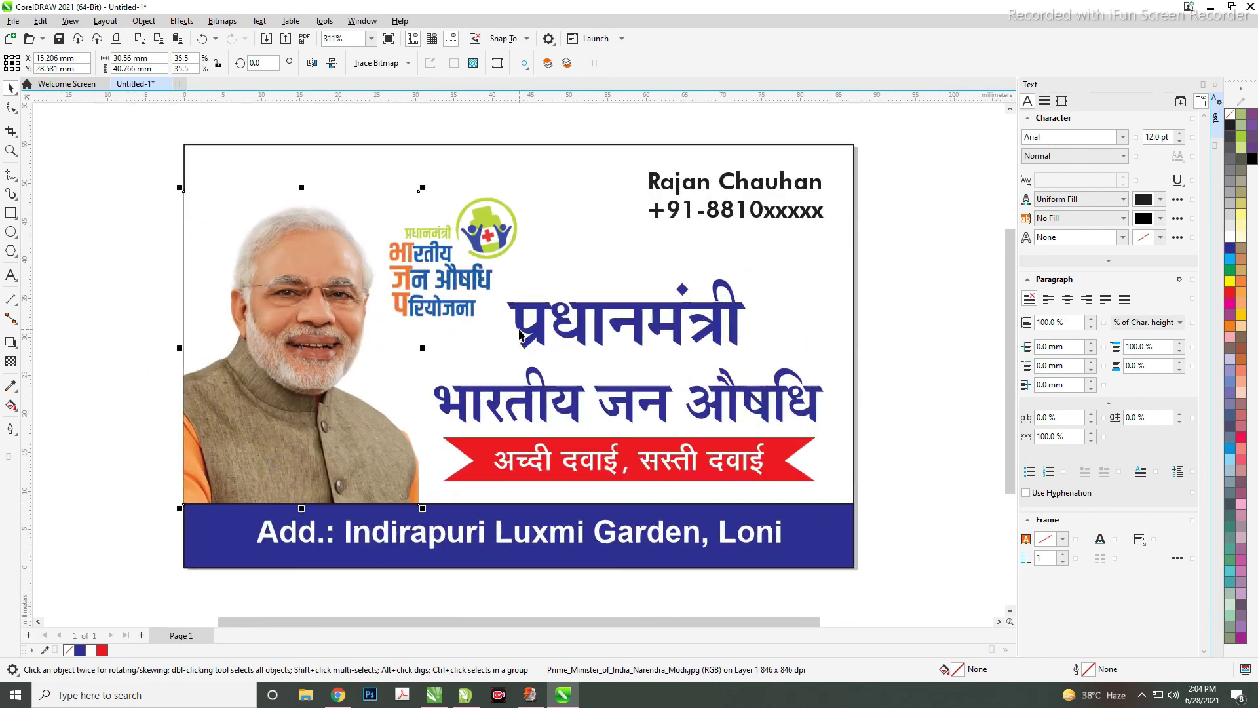
{"action": "left_click", "coordinate": [899, 239]}
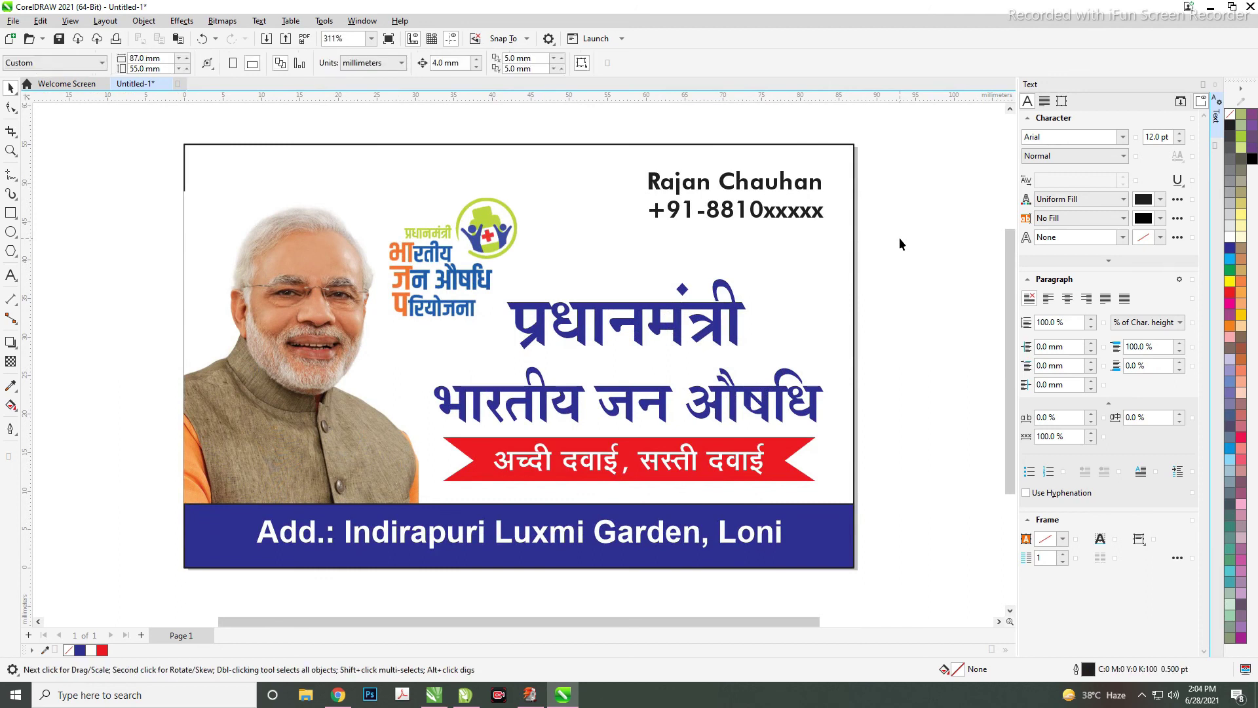
{"action": "scroll", "coordinate": [900, 244], "scroll_direction": "up", "scroll_amount": 1}
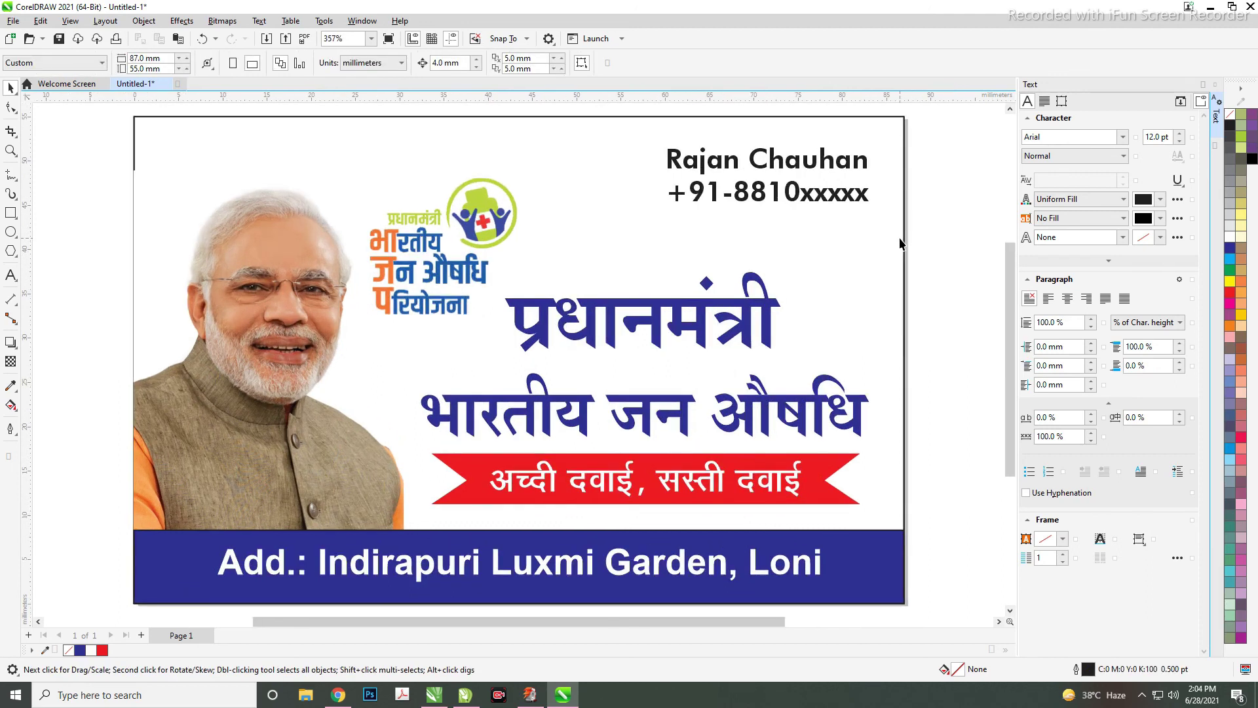
{"action": "key", "text": "F9"}
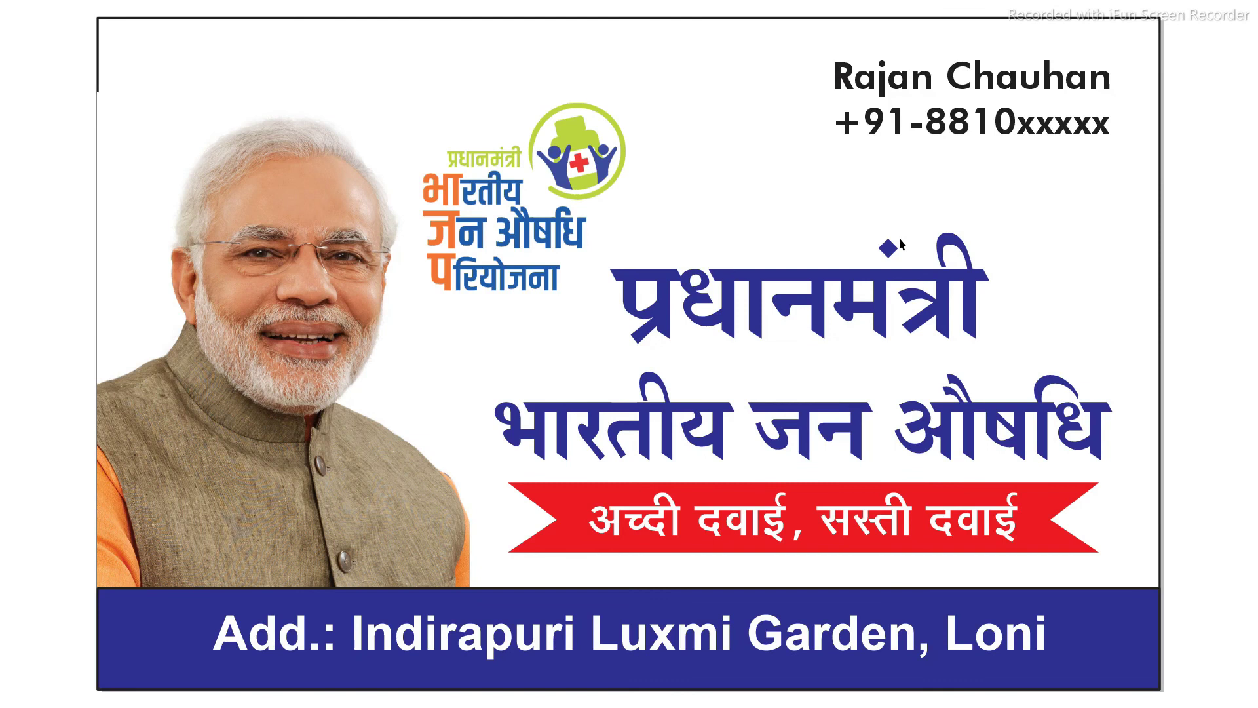
{"action": "left_click", "coordinate": [900, 244]}
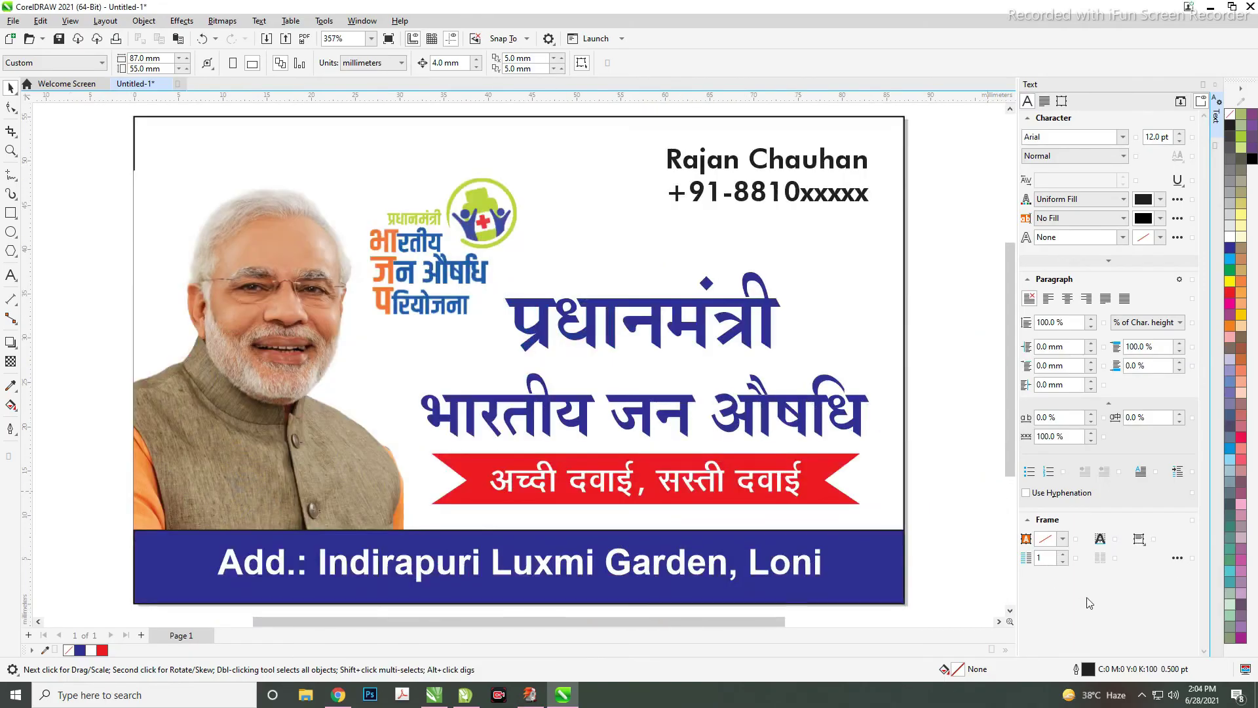